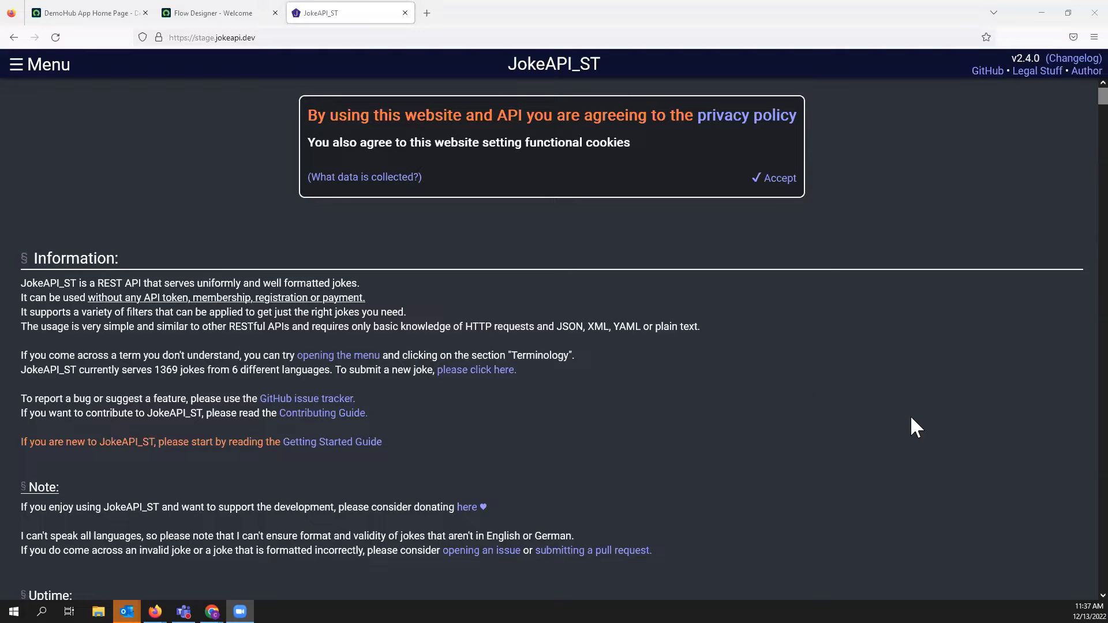
Examine the JokeAPI documentation, including the request try-out form, the API wrappers, joke submission and rate limiting sections
scroll(693, 332, "down", 5)
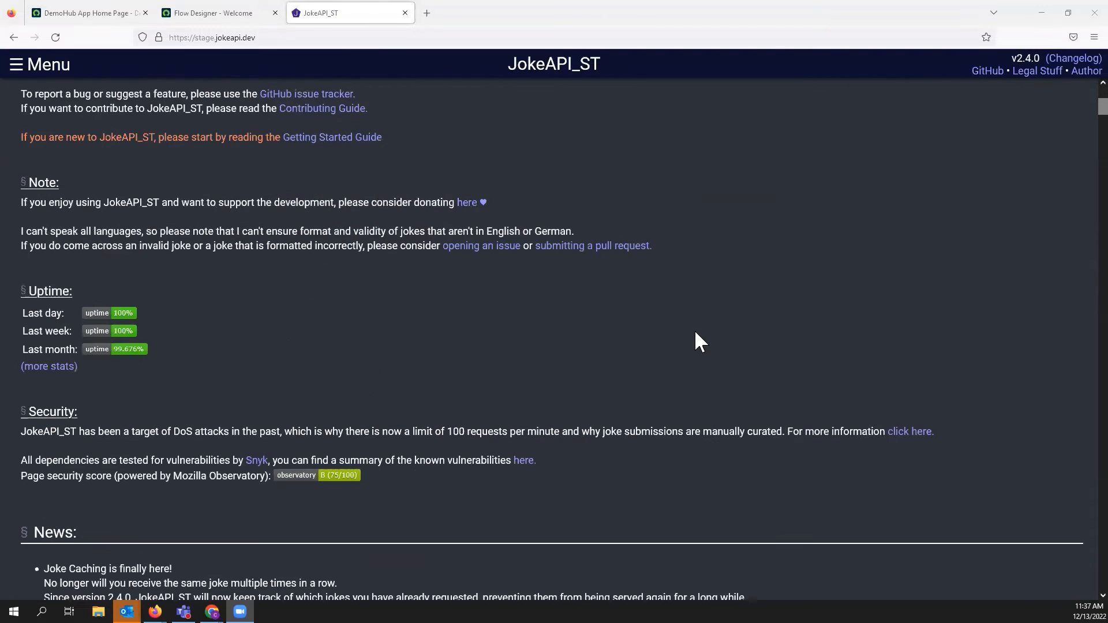
scroll(688, 333, "down", 3)
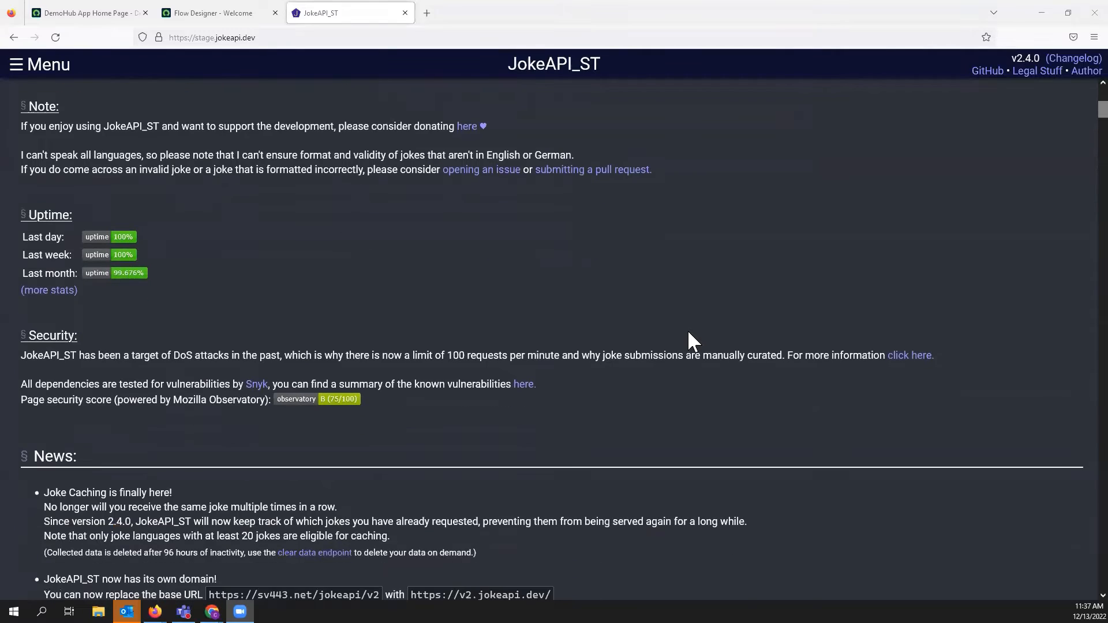
scroll(687, 329, "down", 5)
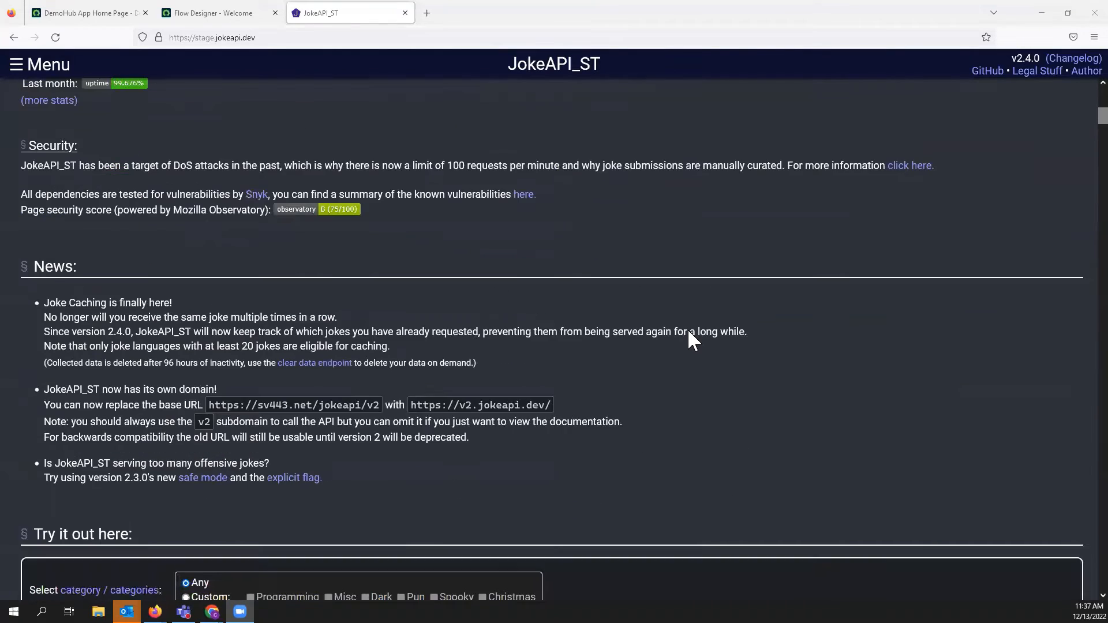
scroll(697, 332, "down", 1)
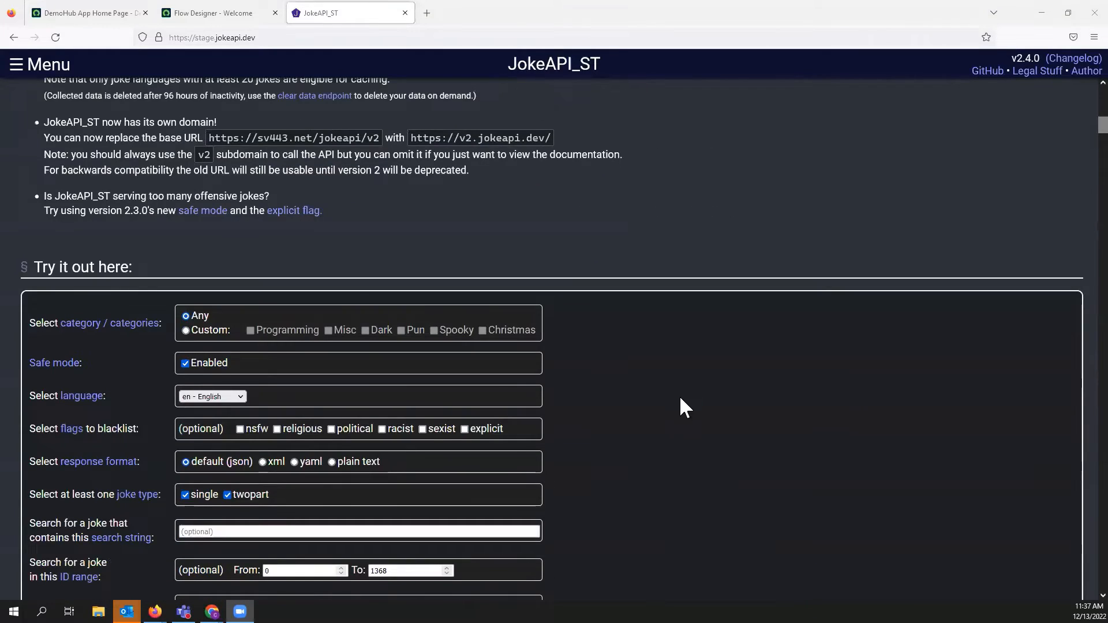
scroll(680, 418, "down", 2)
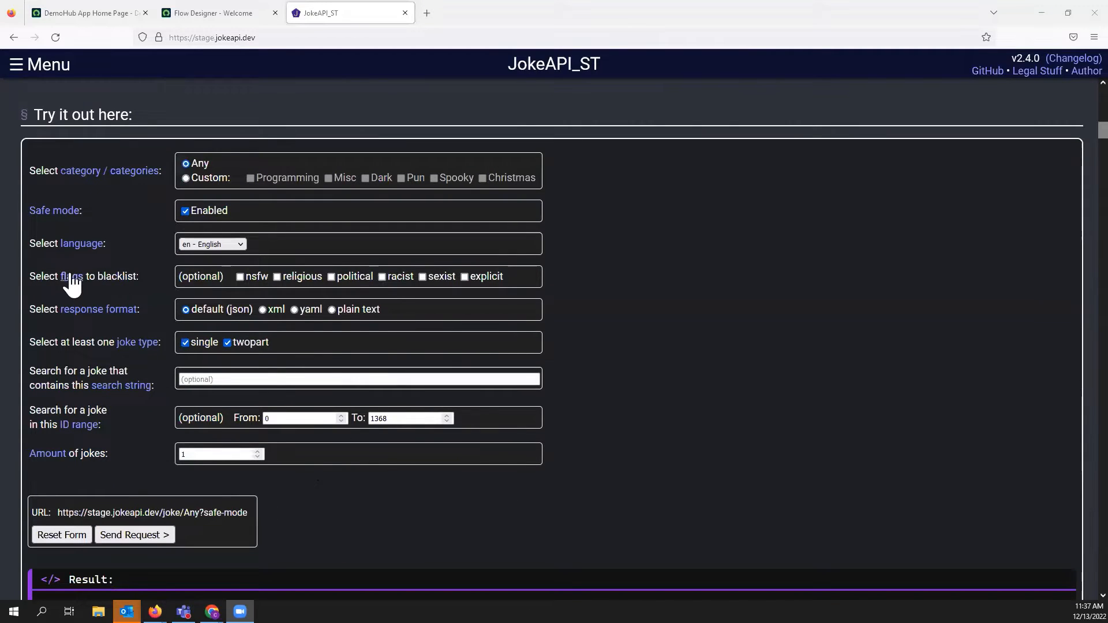
scroll(469, 423, "down", 4)
scroll(473, 412, "down", 10)
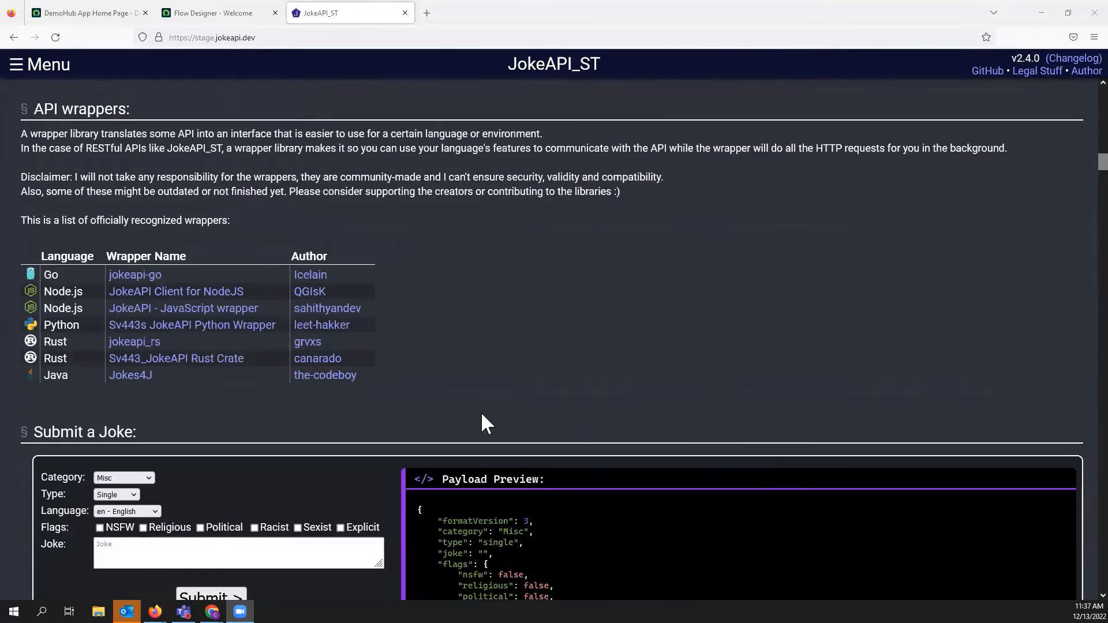
scroll(495, 413, "down", 5)
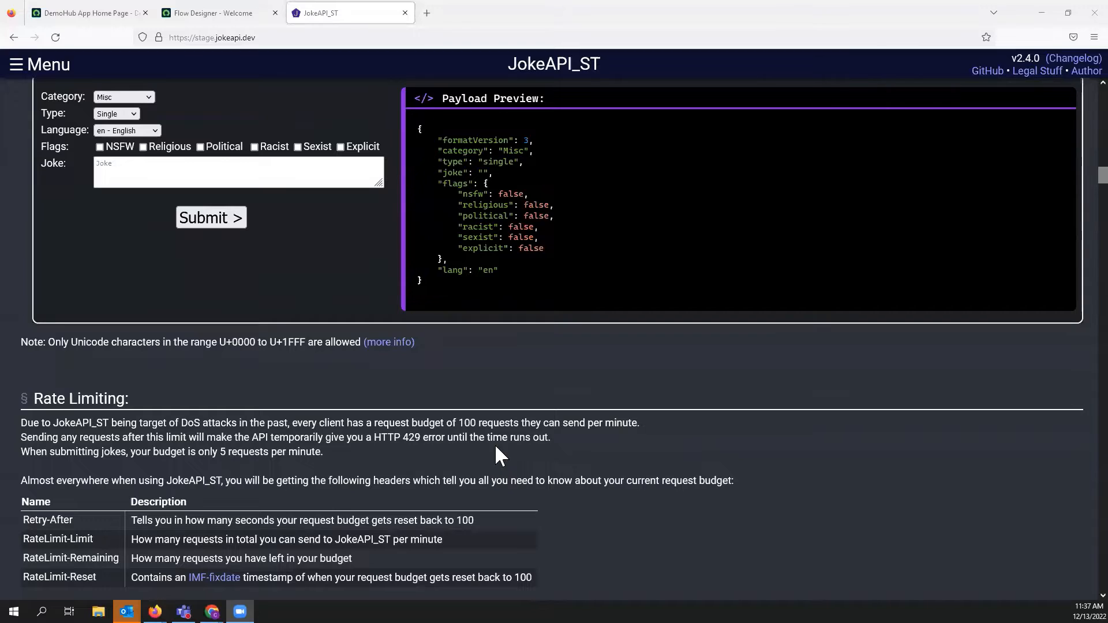
Switch to Flow Designer and create a new action named GetaJokeAPI
left_click(226, 16)
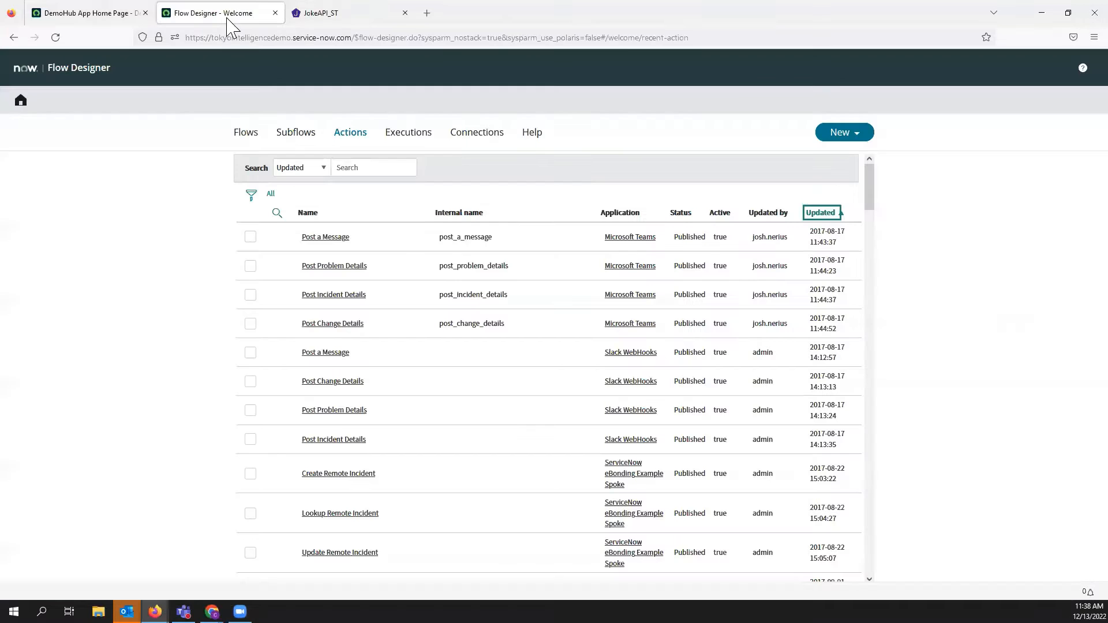
left_click(855, 134)
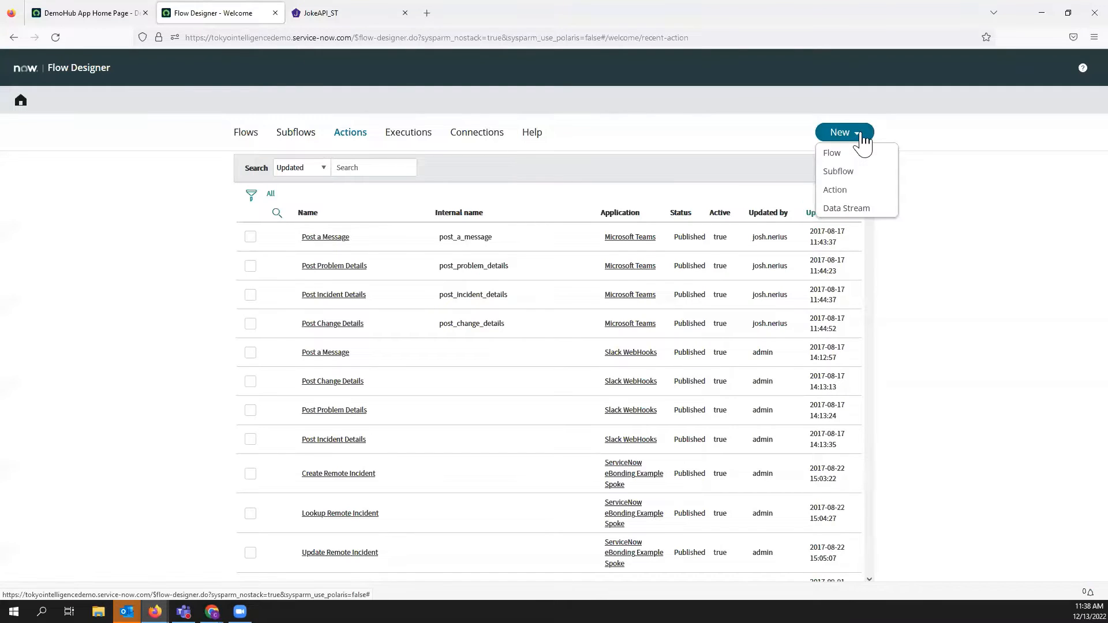
left_click(848, 192)
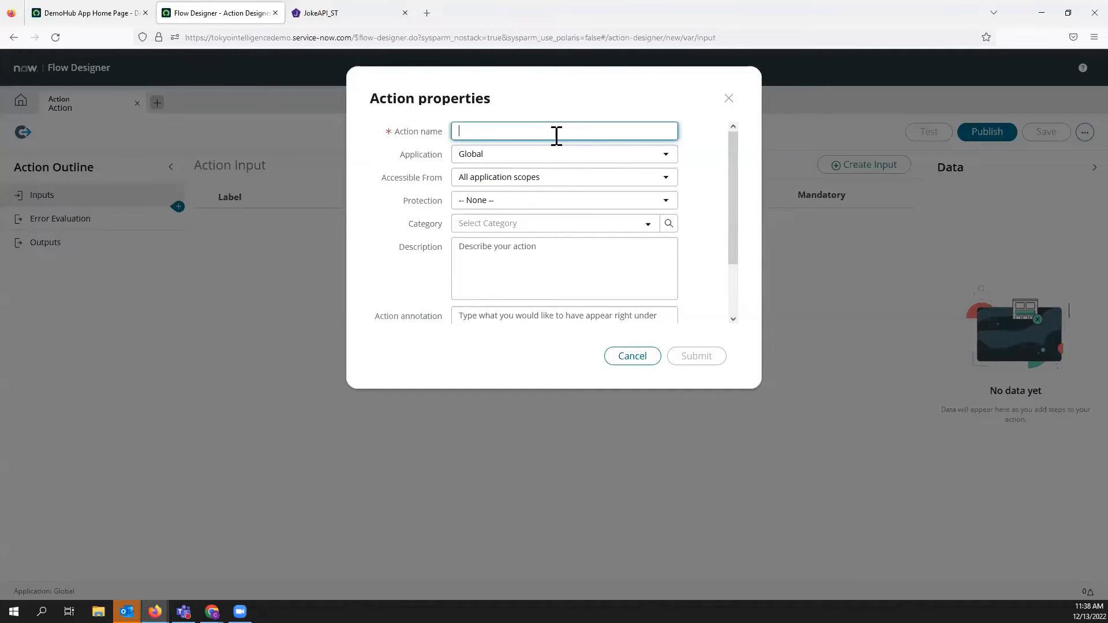
type("Get")
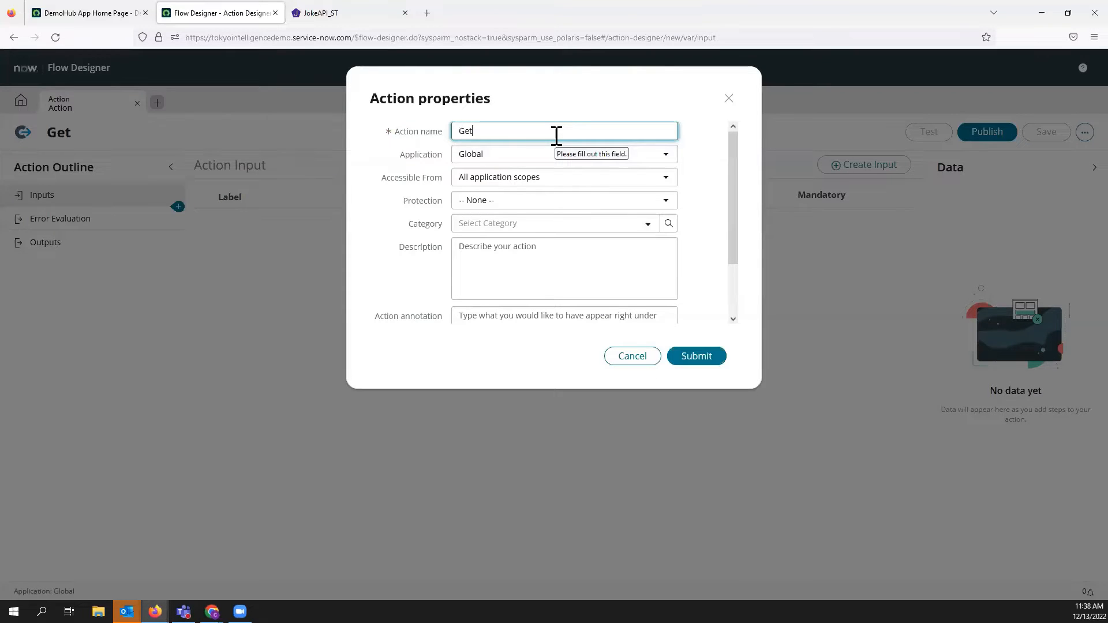
type("aJokeAPI")
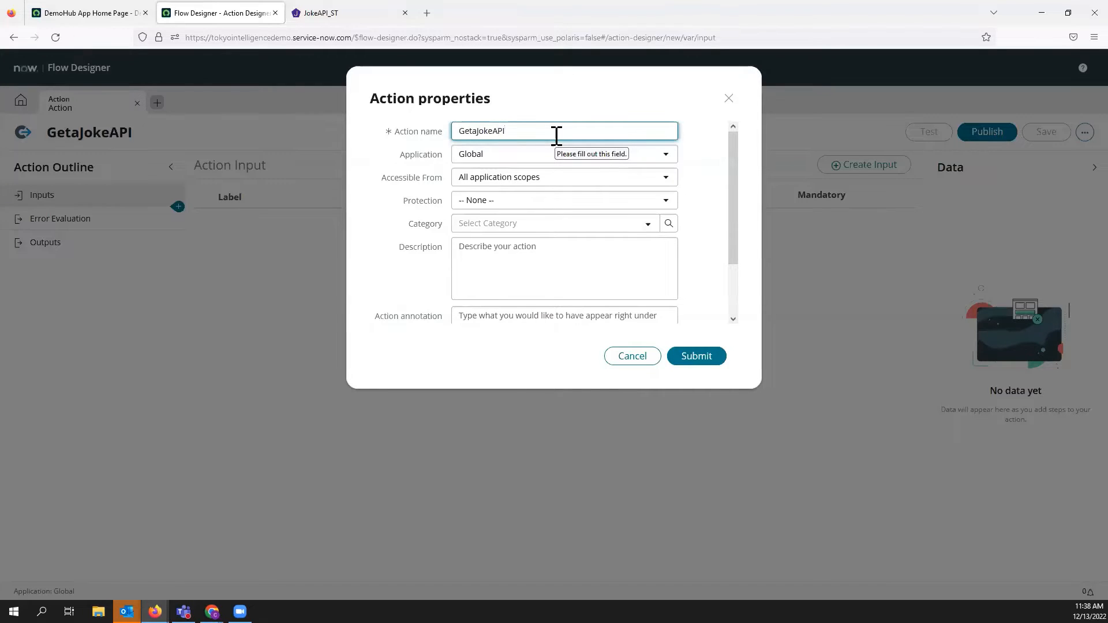
left_click(701, 355)
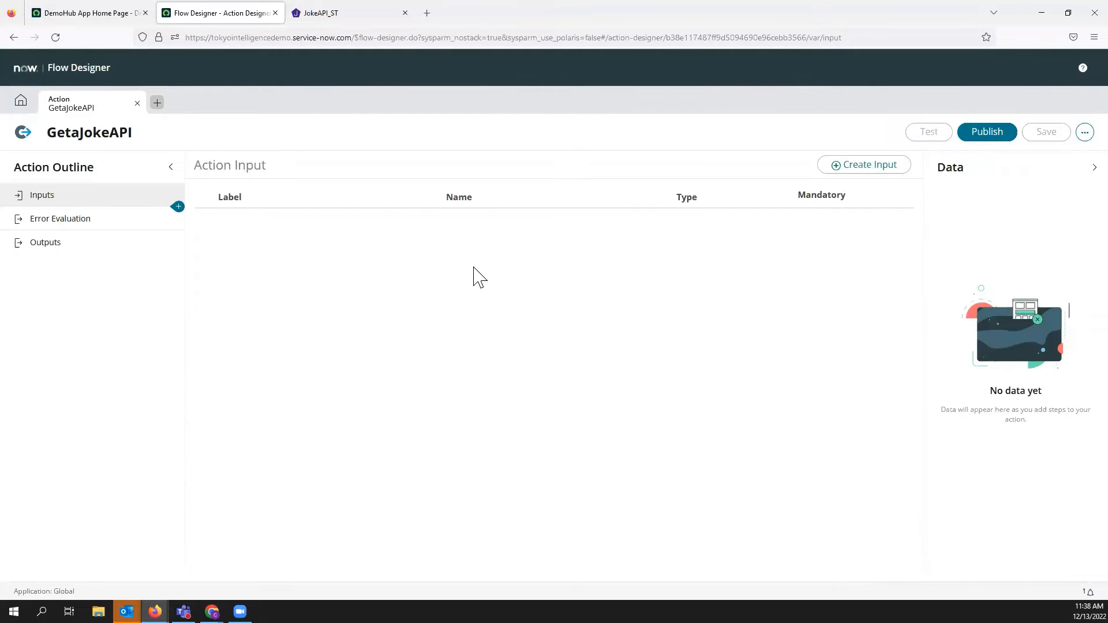
Add a REST integration step to the GetaJokeAPI action and look over its settings
left_click(176, 208)
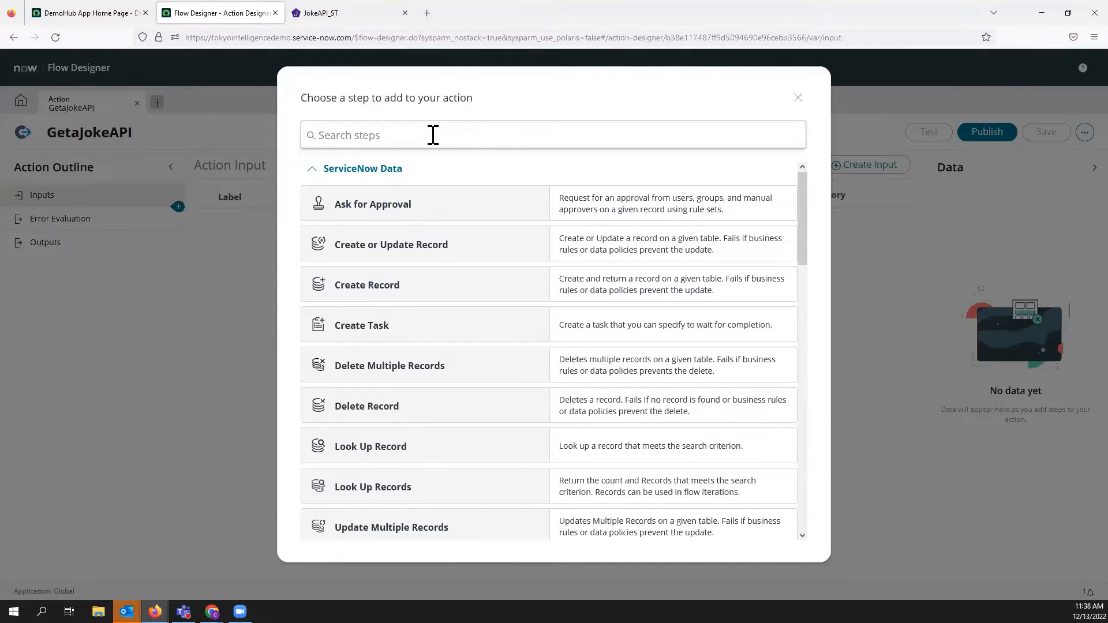
type("rest")
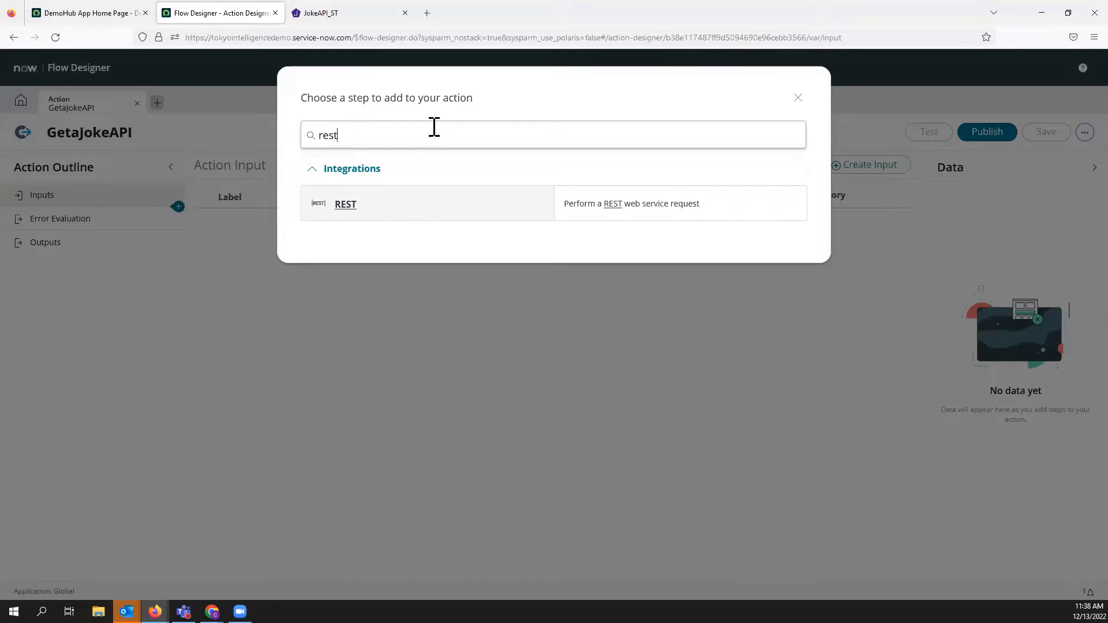
left_click(396, 215)
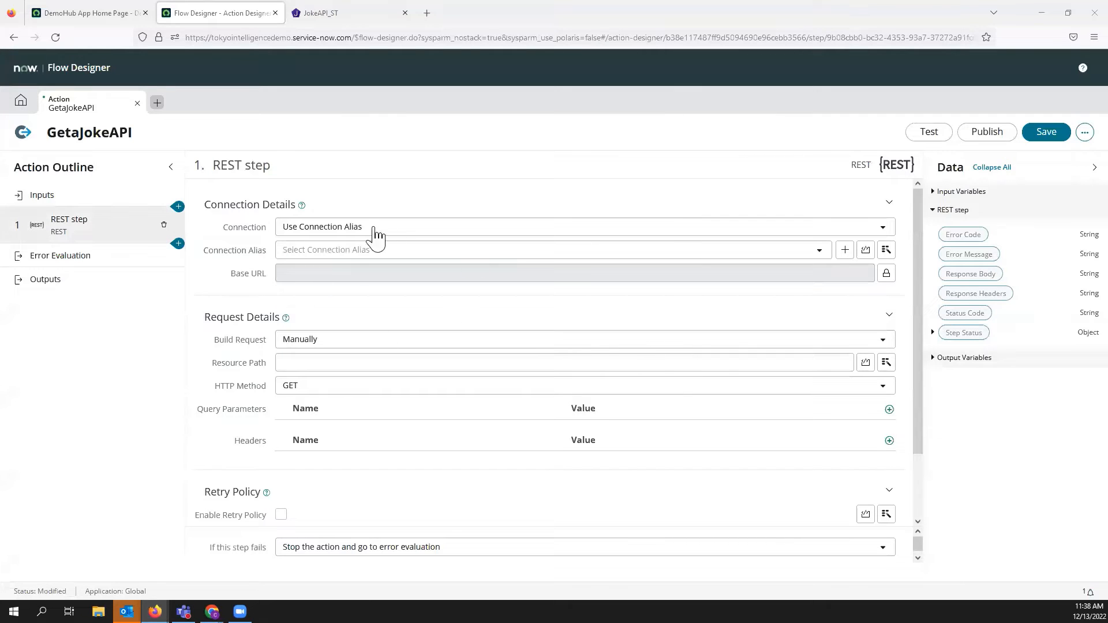
scroll(284, 356, "down", 3)
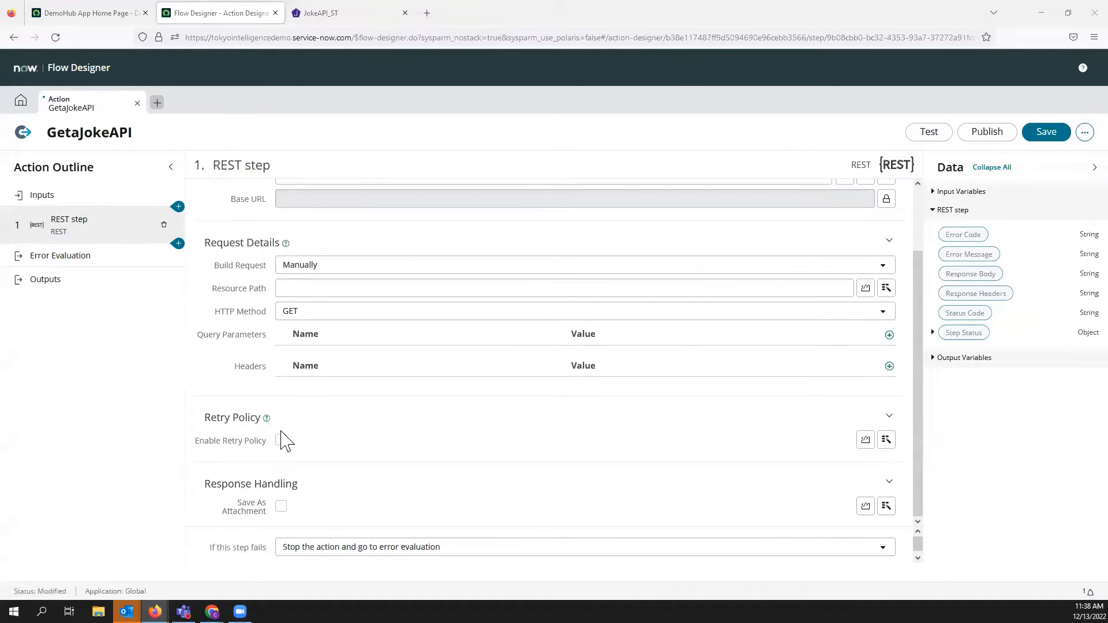
scroll(283, 427, "up", 3)
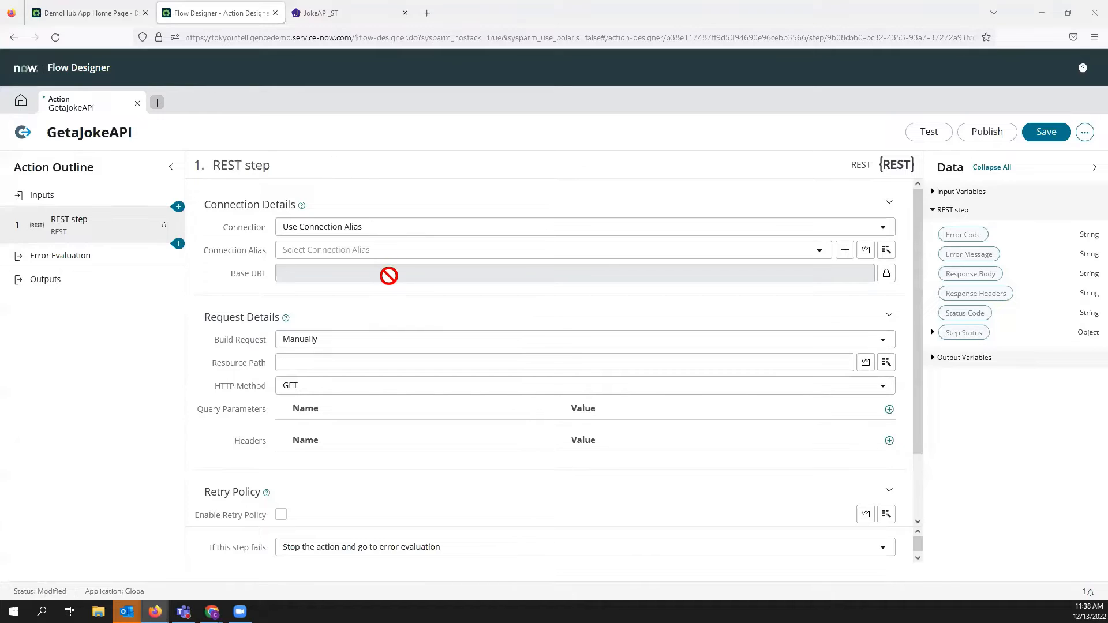
Set the REST step's connection to Define Connection Inline instead of using a connection alias
left_click(373, 232)
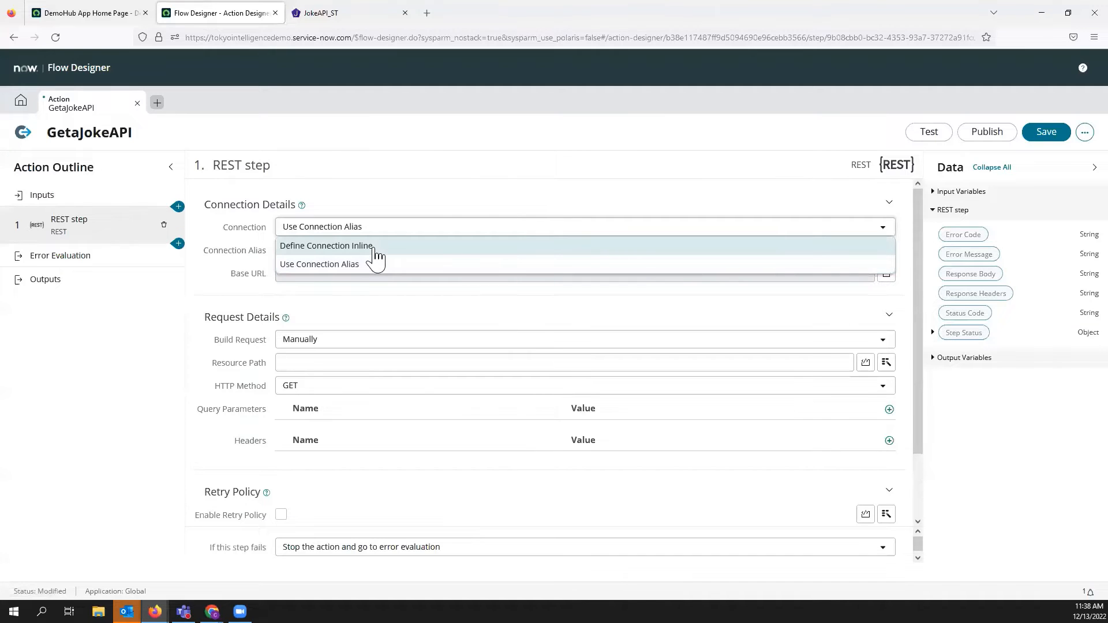
left_click(375, 248)
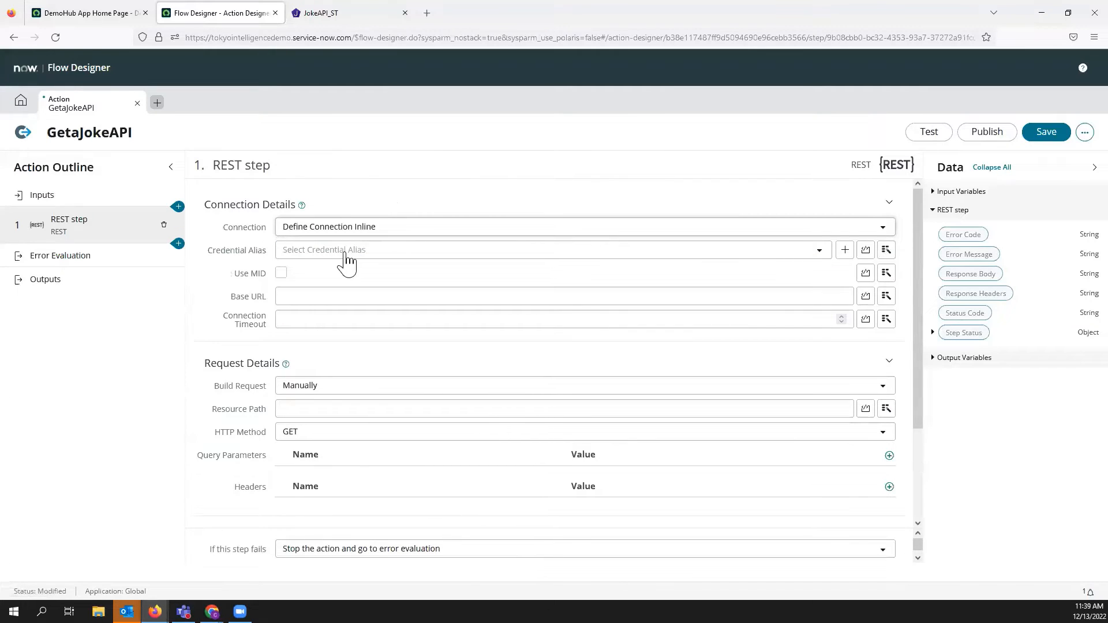
left_click(334, 234)
left_click(334, 263)
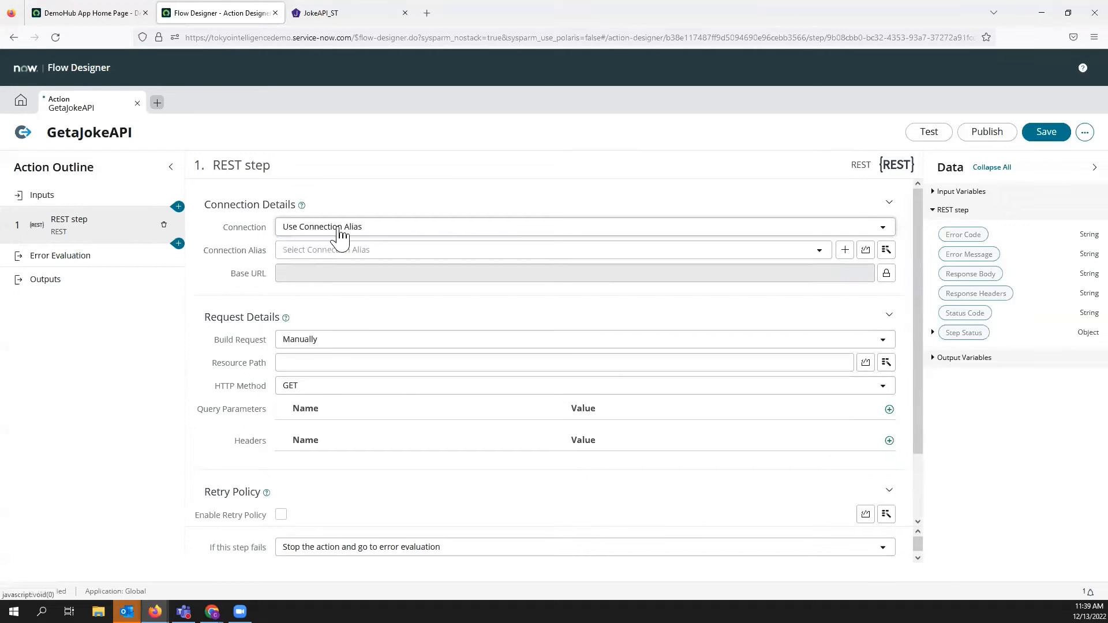
left_click(372, 230)
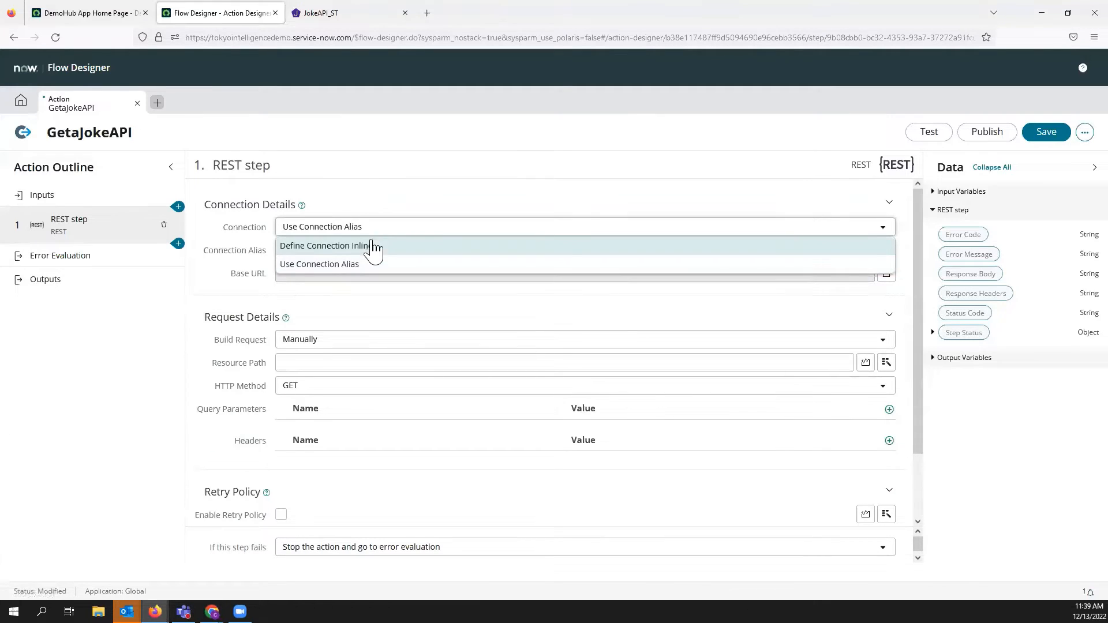
left_click(368, 250)
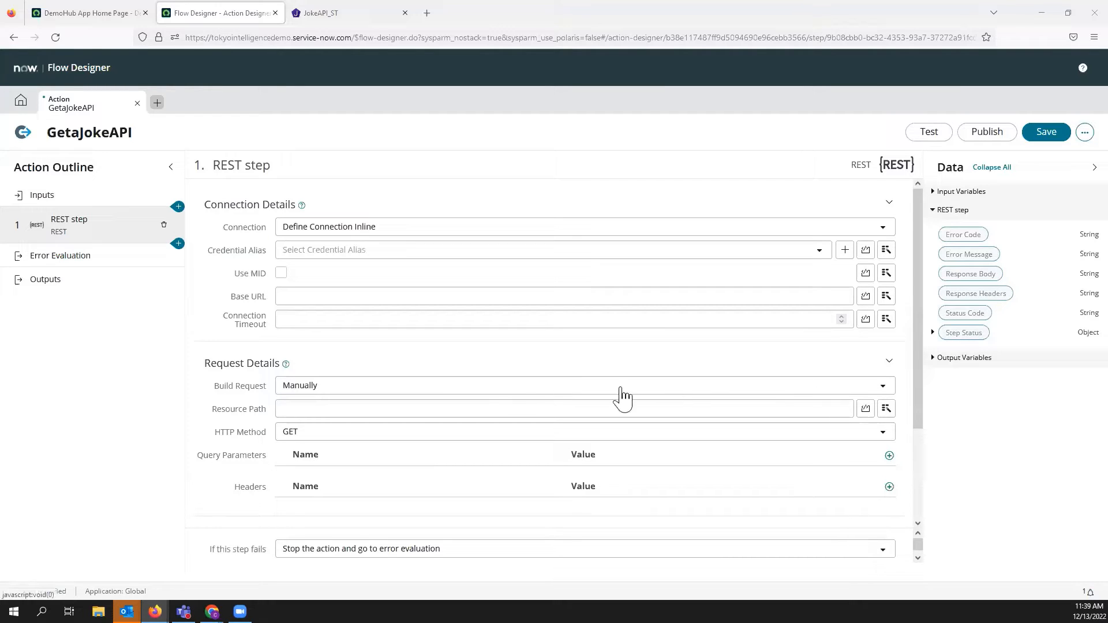
left_click(306, 296)
type("https://v2.jokeapi.dev/joke/Any?safe-mode")
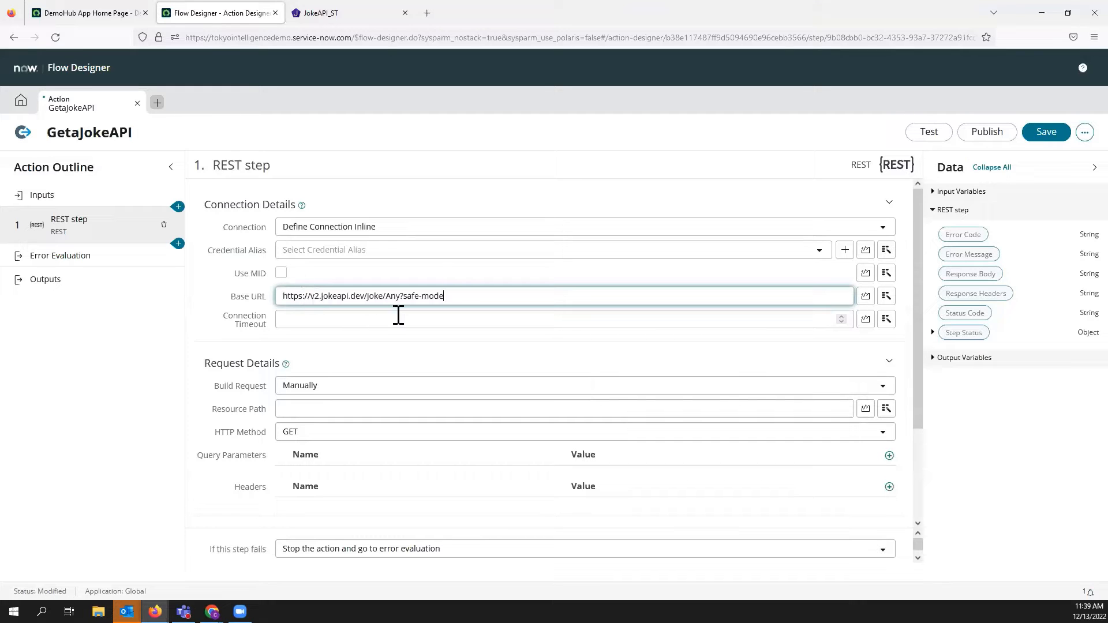
left_click_drag(383, 296, 246, 294)
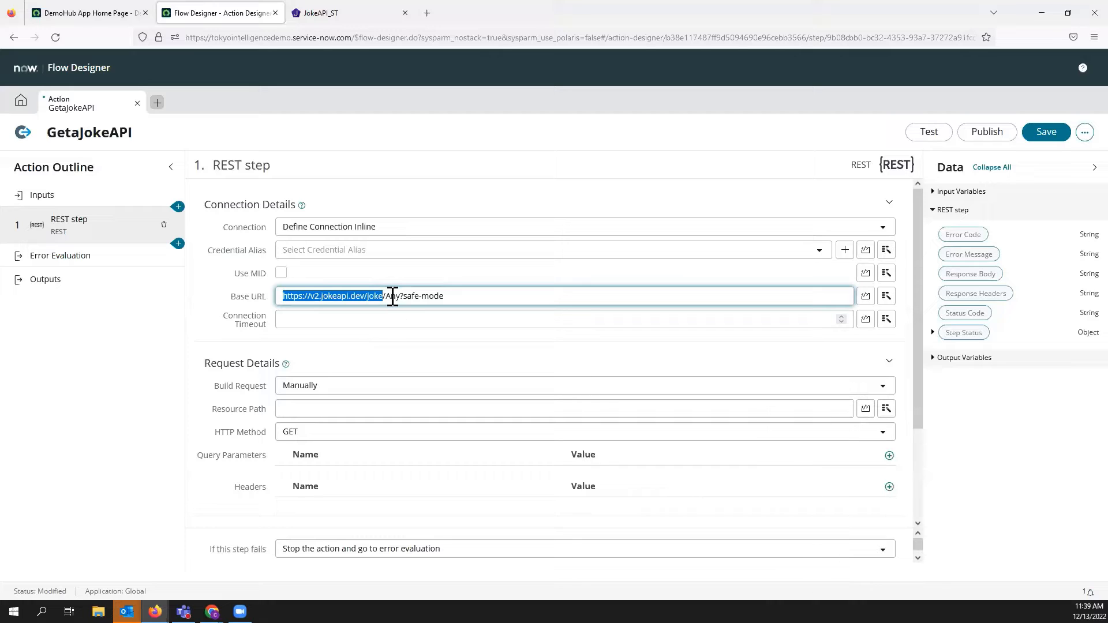
left_click_drag(445, 296, 391, 295)
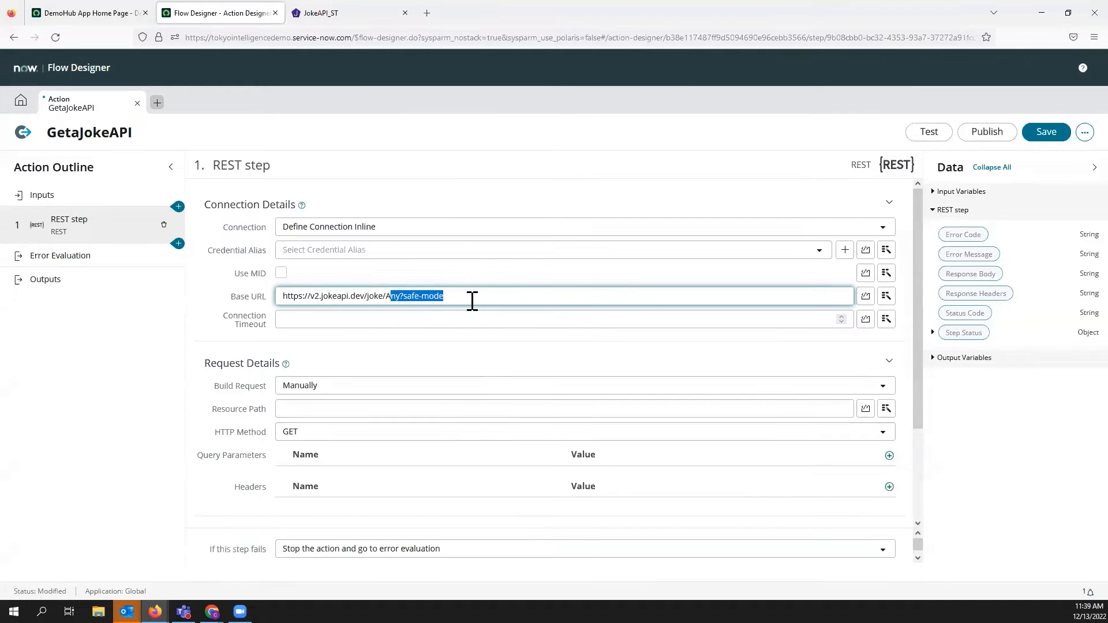
key("Home")
left_click(106, 431)
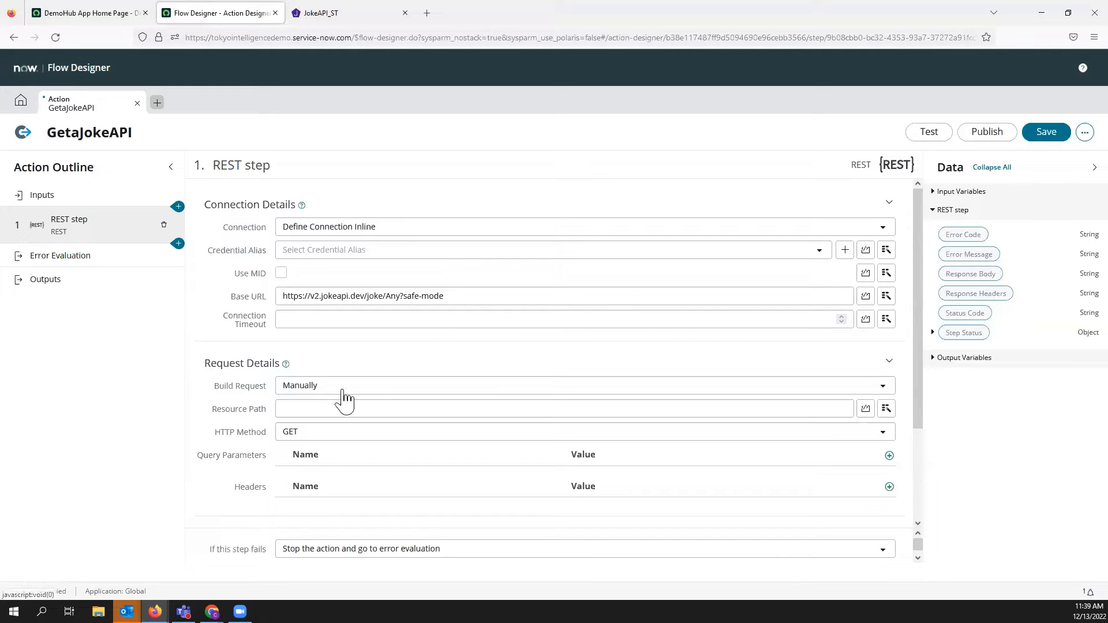
Add a request header named format with the value xml to the REST step
scroll(337, 400, "down", 2)
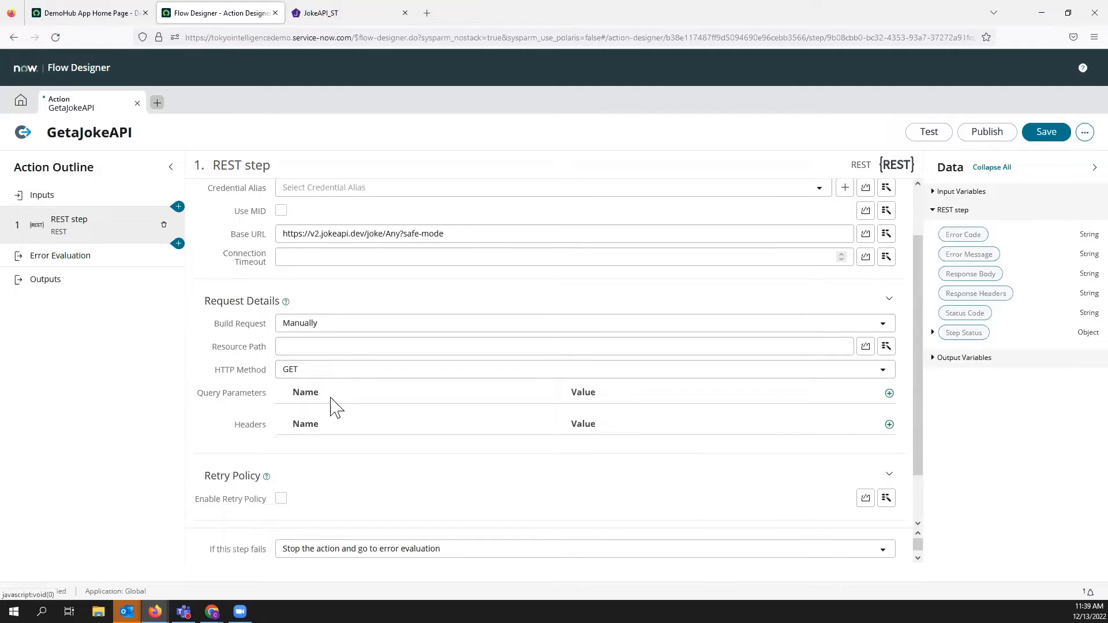
left_click(889, 425)
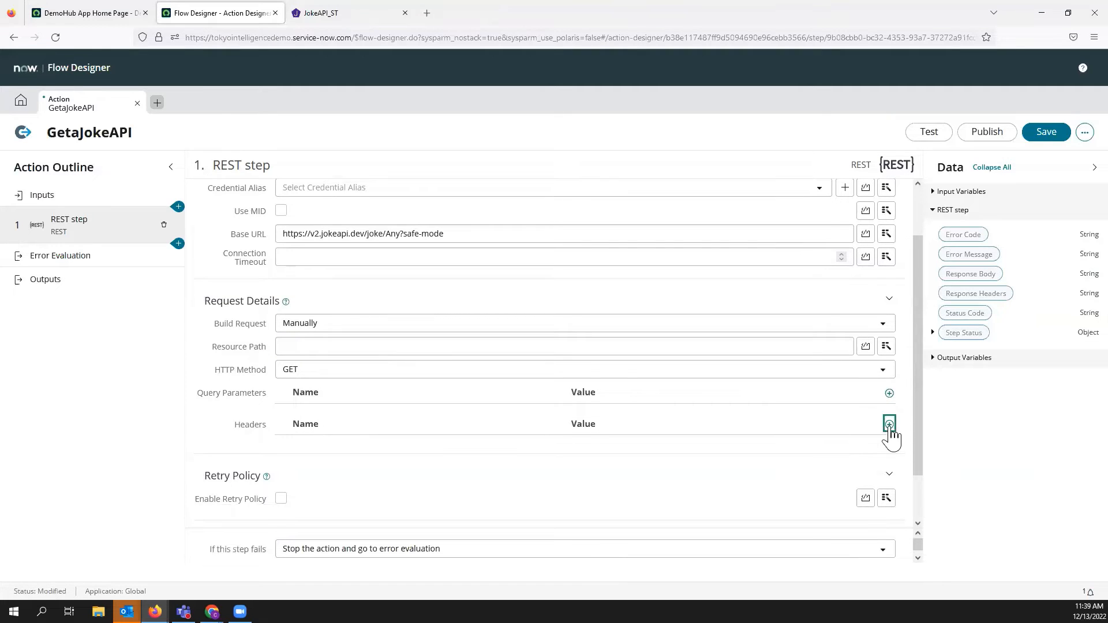
left_click(427, 454)
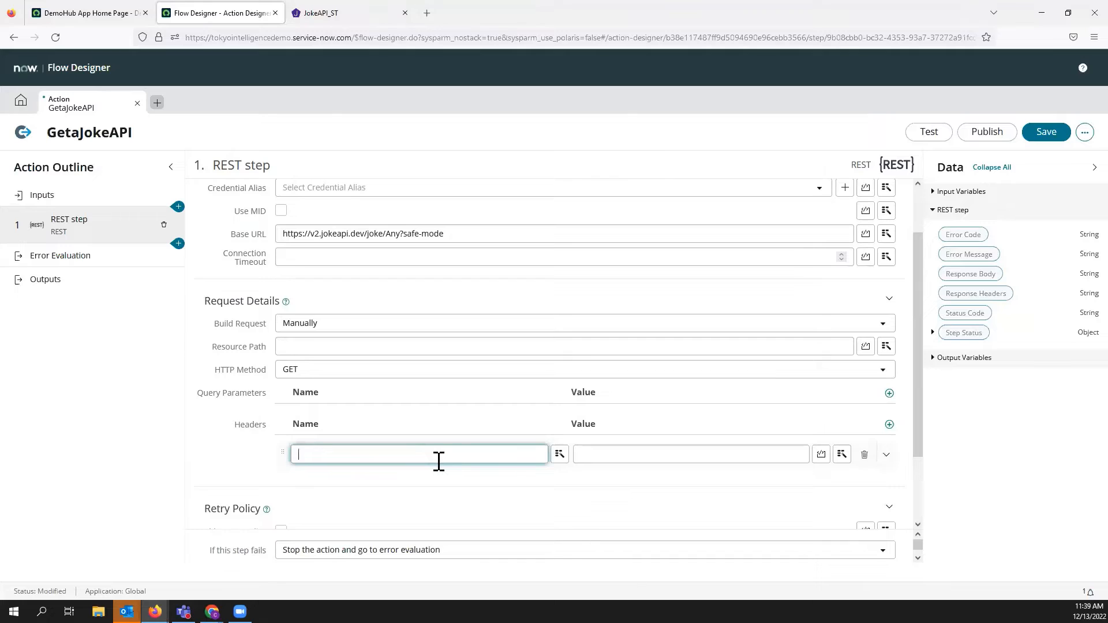
type("format")
key("Tab")
key("Tab")
type("xml")
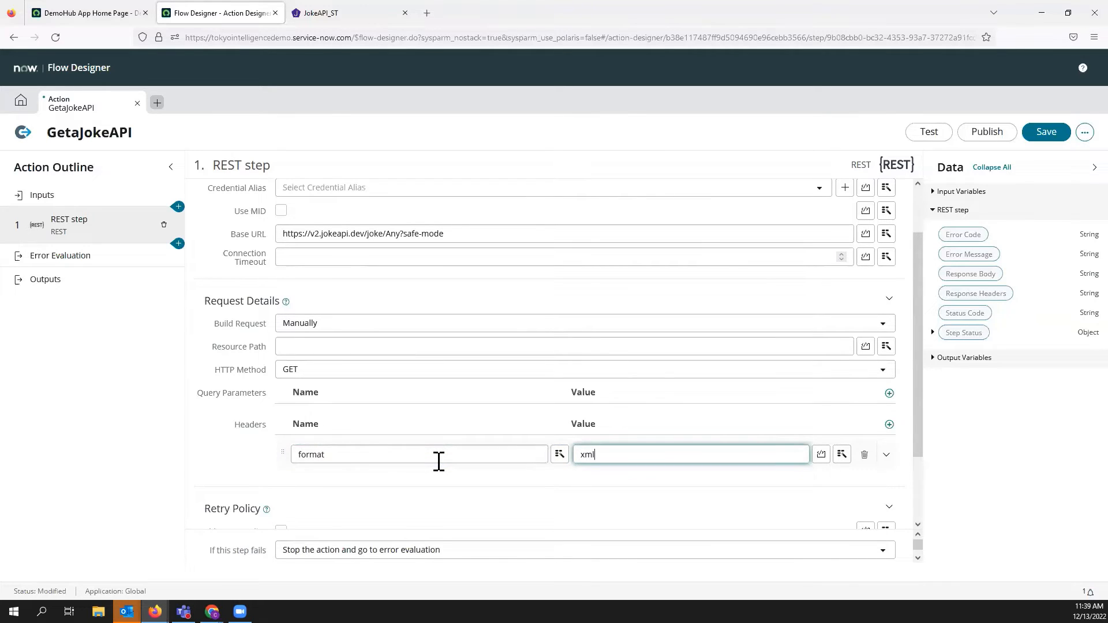
Try to save the GetaJokeAPI action and recheck the REST step's Base URL
scroll(406, 502, "down", 2)
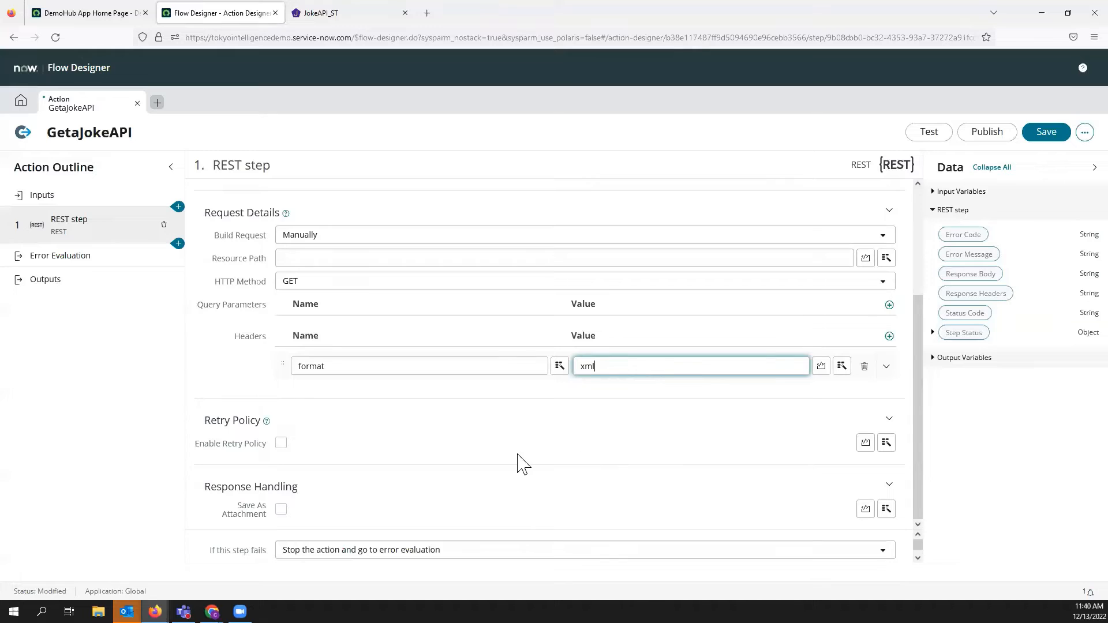
left_click(1046, 133)
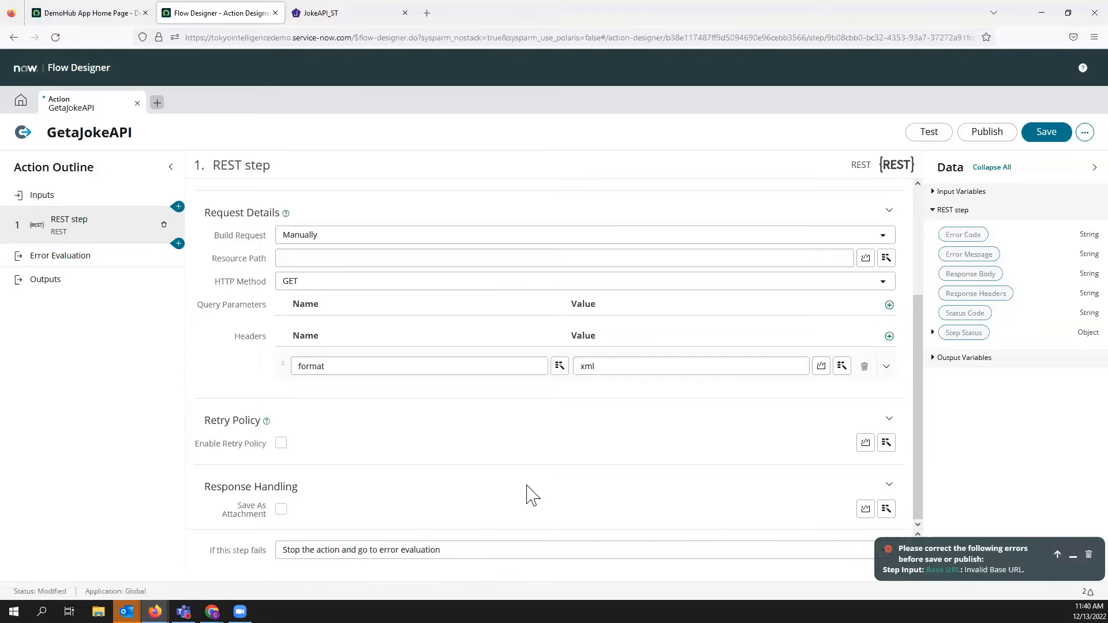
scroll(519, 490, "up", 3)
triple_click(387, 295)
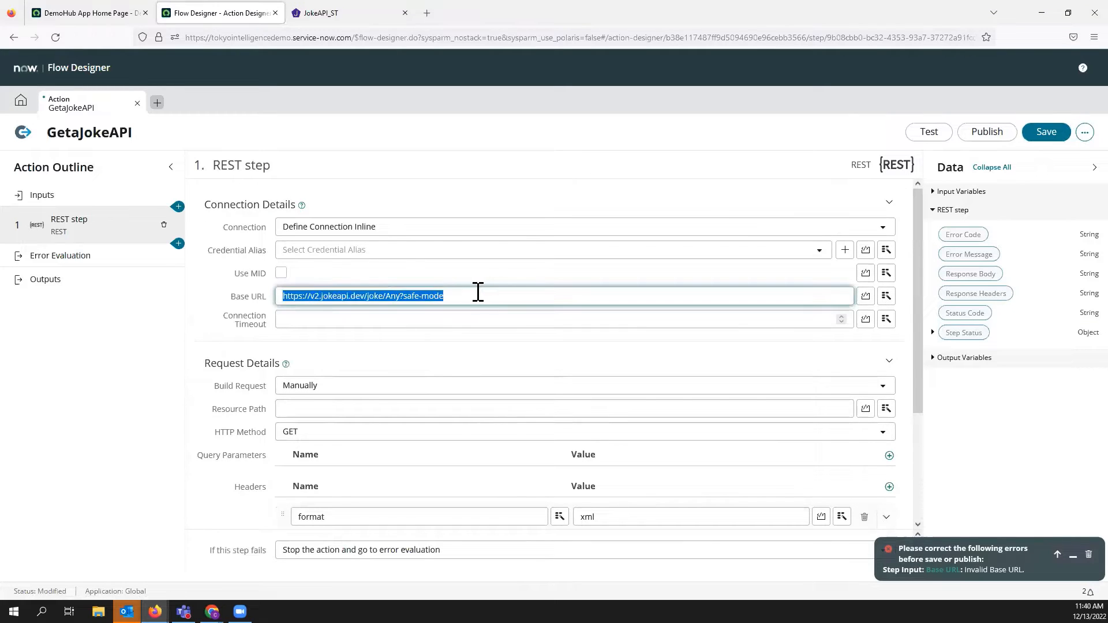
left_click(460, 296)
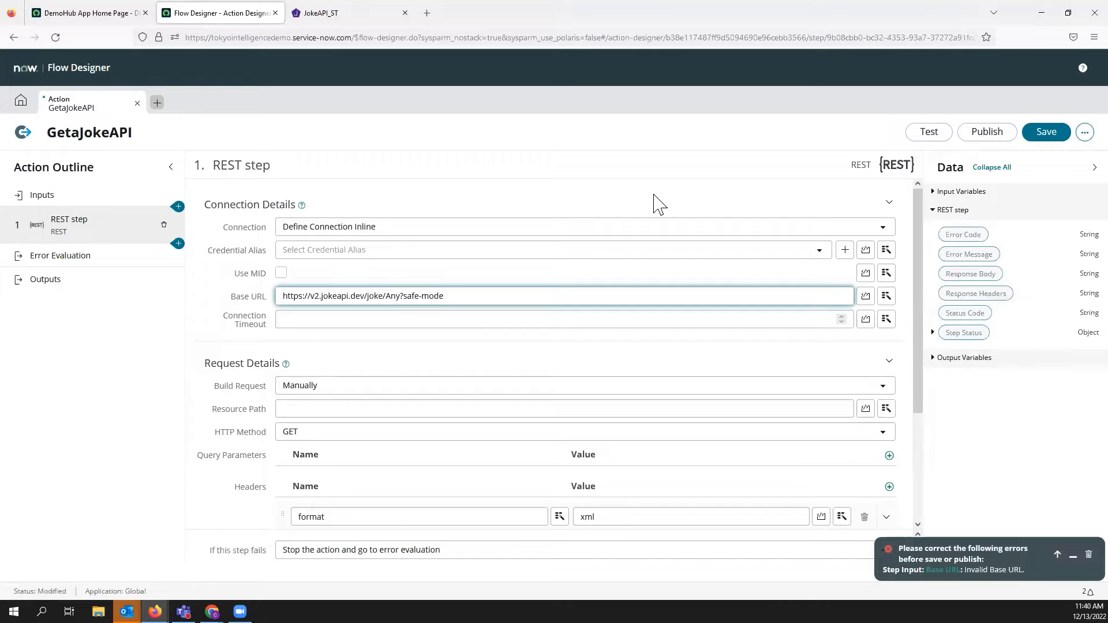
scroll(613, 383, "down", 3)
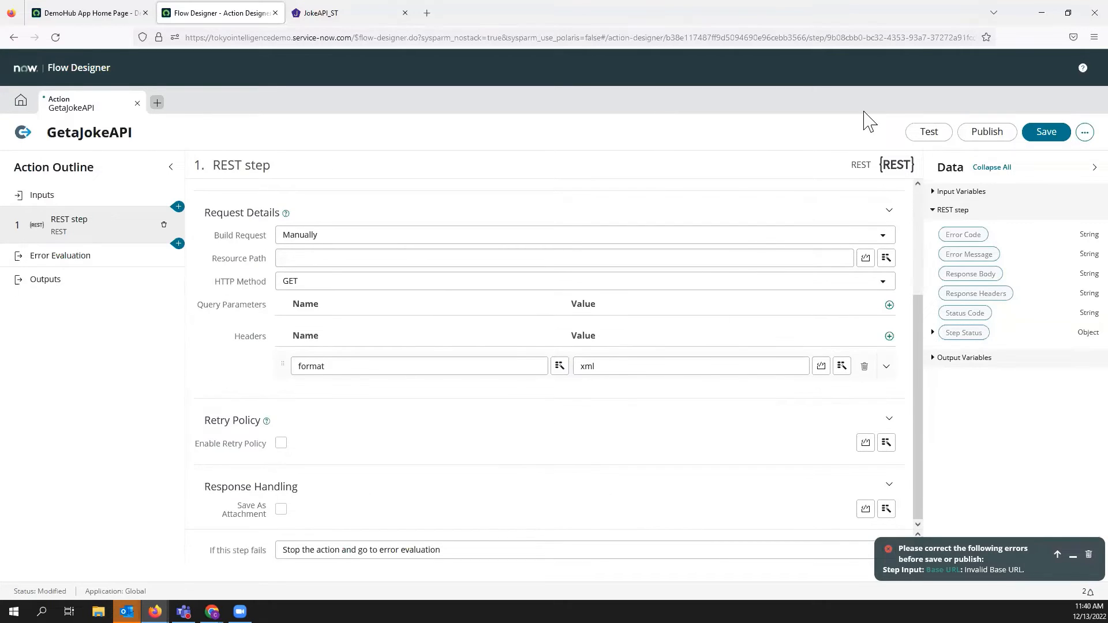
Run a test of the GetaJokeAPI action and open its execution details
left_click(929, 132)
left_click(779, 245)
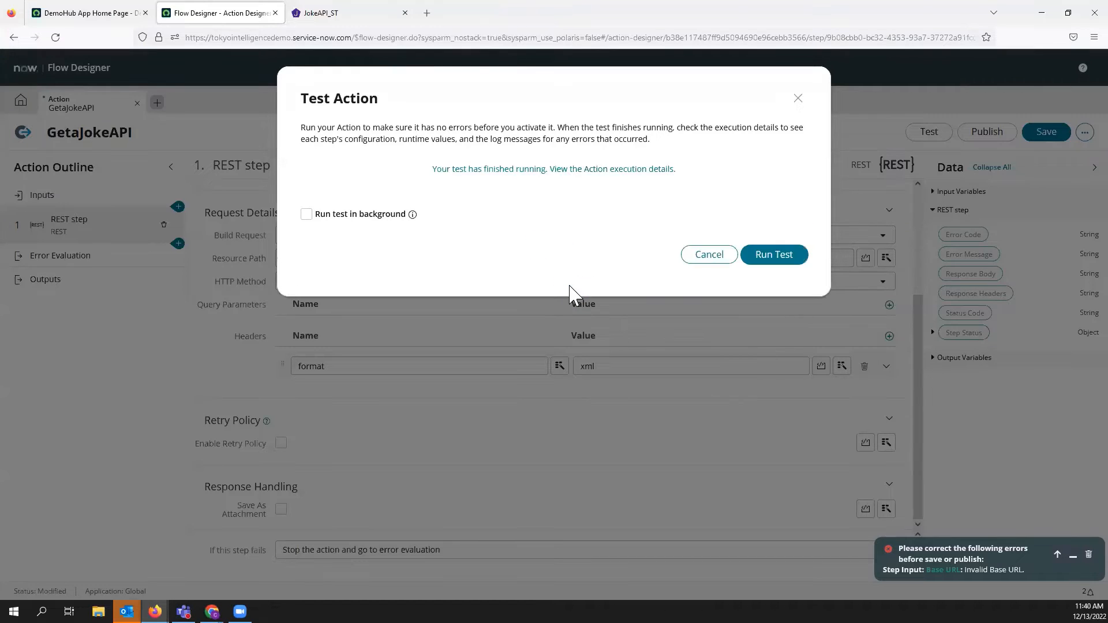
left_click(570, 170)
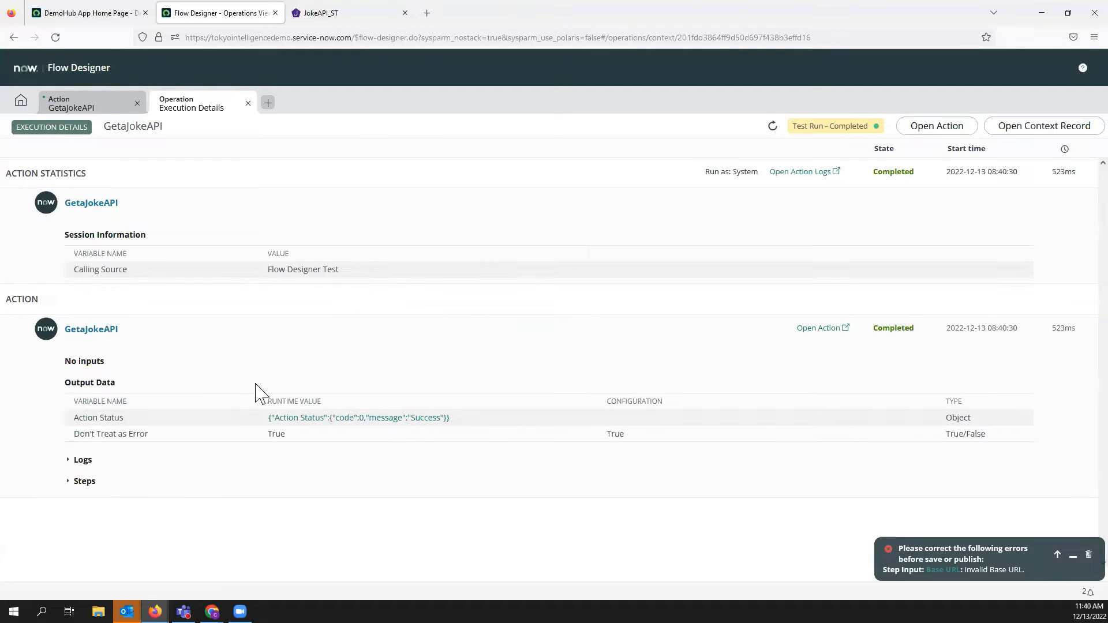
Expand the executed steps and review the REST step's configuration and output data
left_click(84, 483)
scroll(456, 313, "down", 2)
scroll(456, 312, "down", 4)
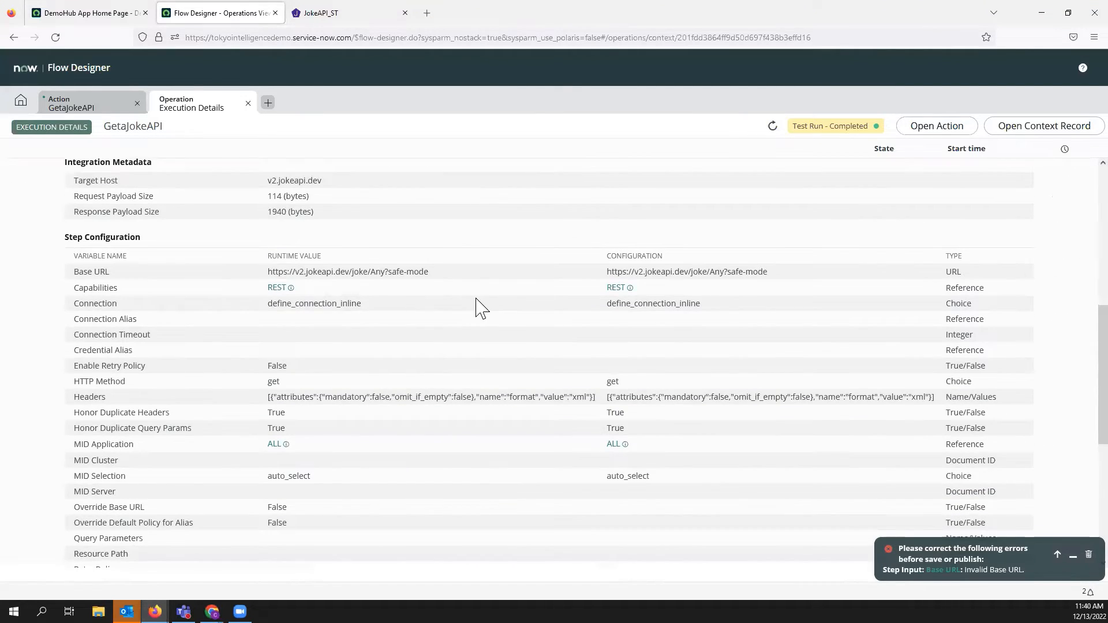
scroll(473, 308, "down", 2)
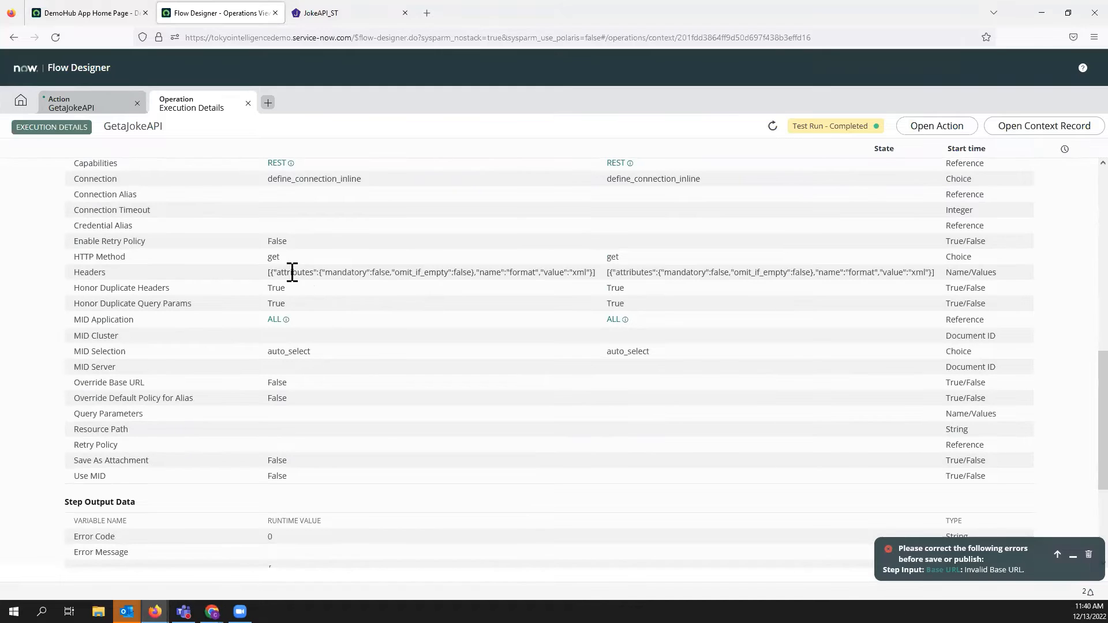
scroll(548, 331, "down", 3)
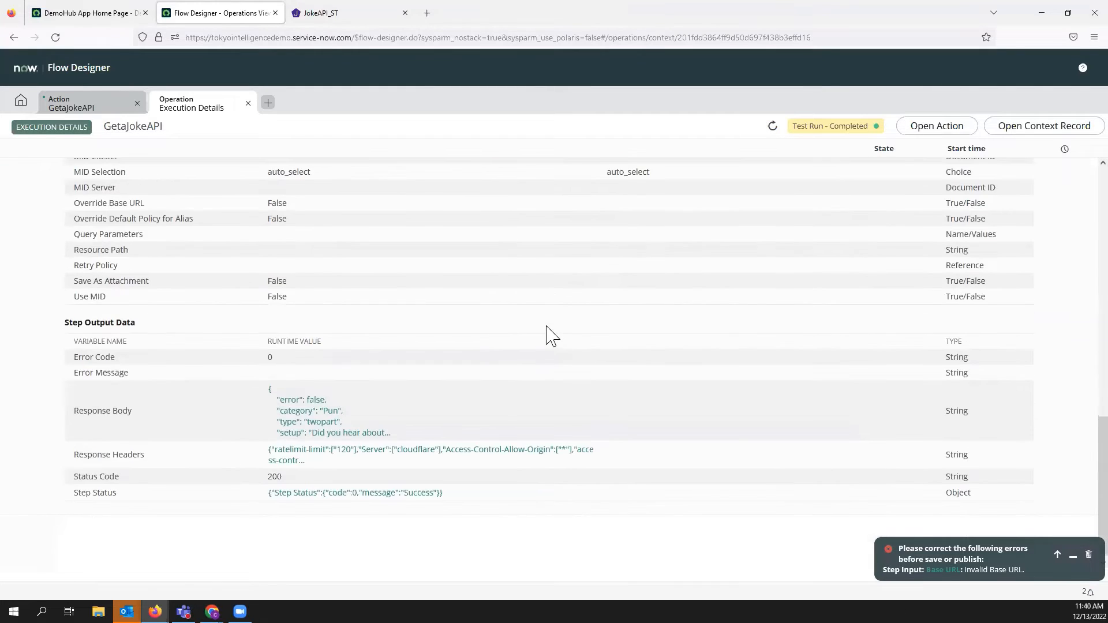
Open the REST step's Response Body value and copy its entire JSON code
left_click(346, 420)
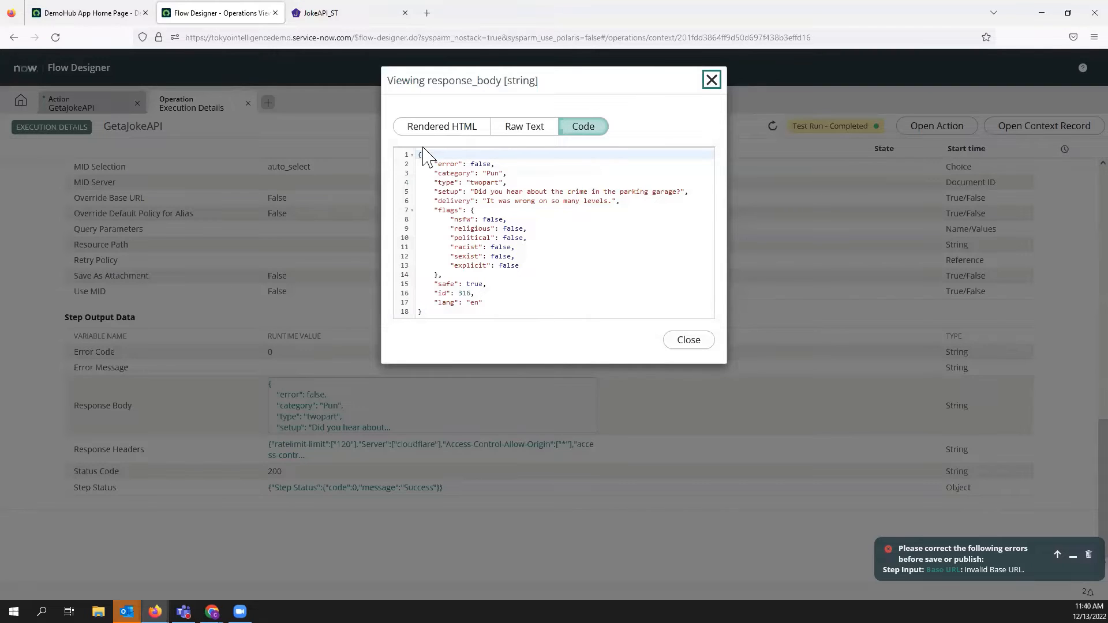
left_click_drag(424, 315, 385, 121)
key("ctrl+c")
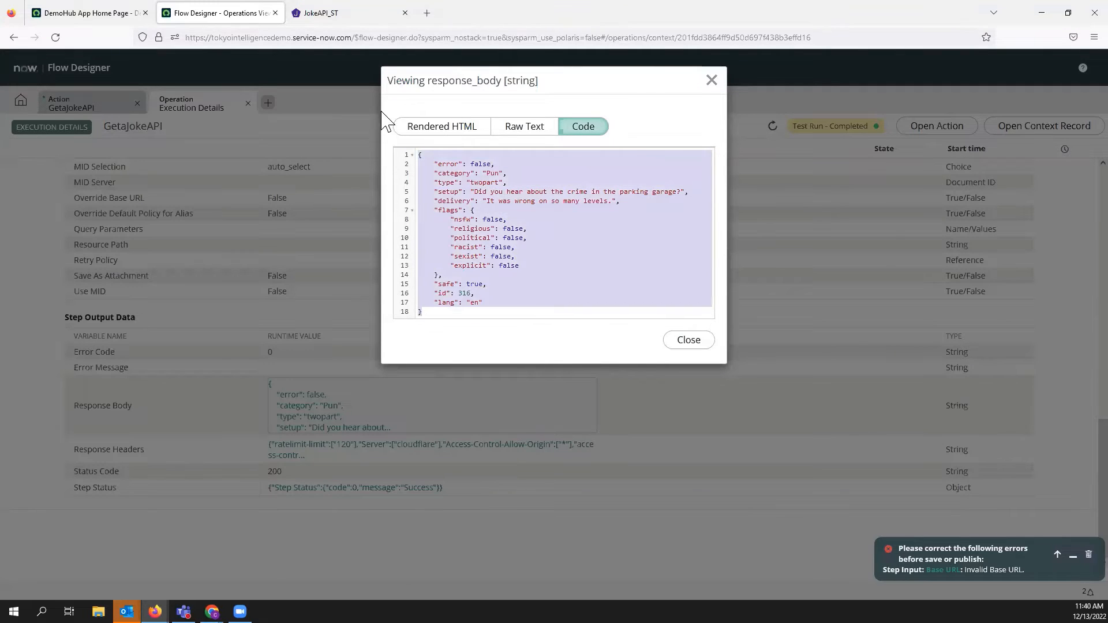
right_click(489, 199)
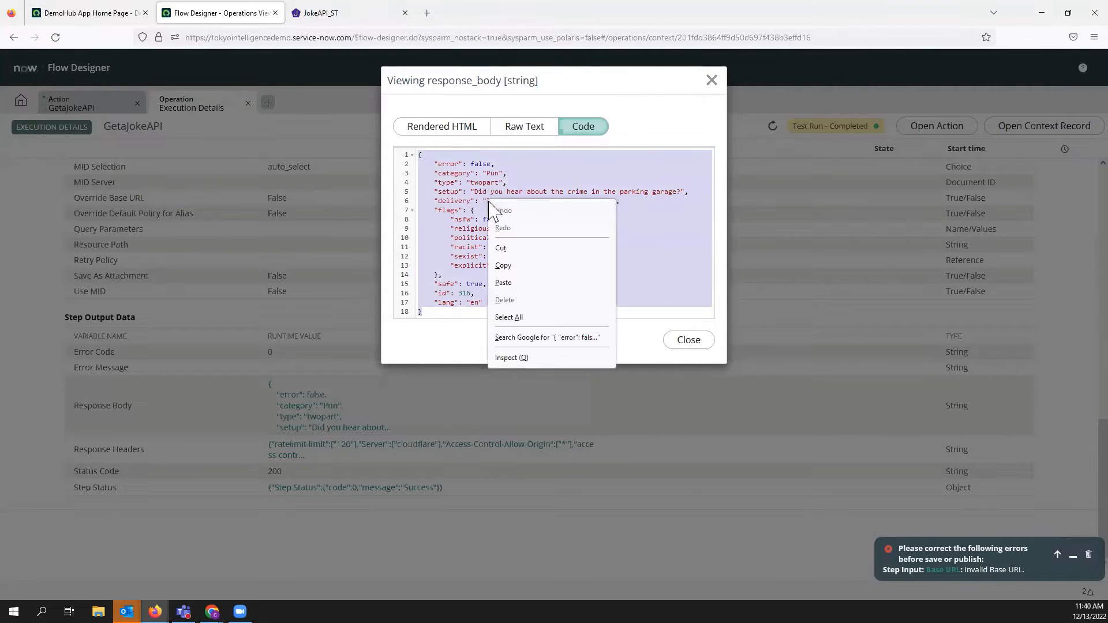
left_click(507, 262)
Examine the setup and delivery fields in the response JSON
left_click(453, 194)
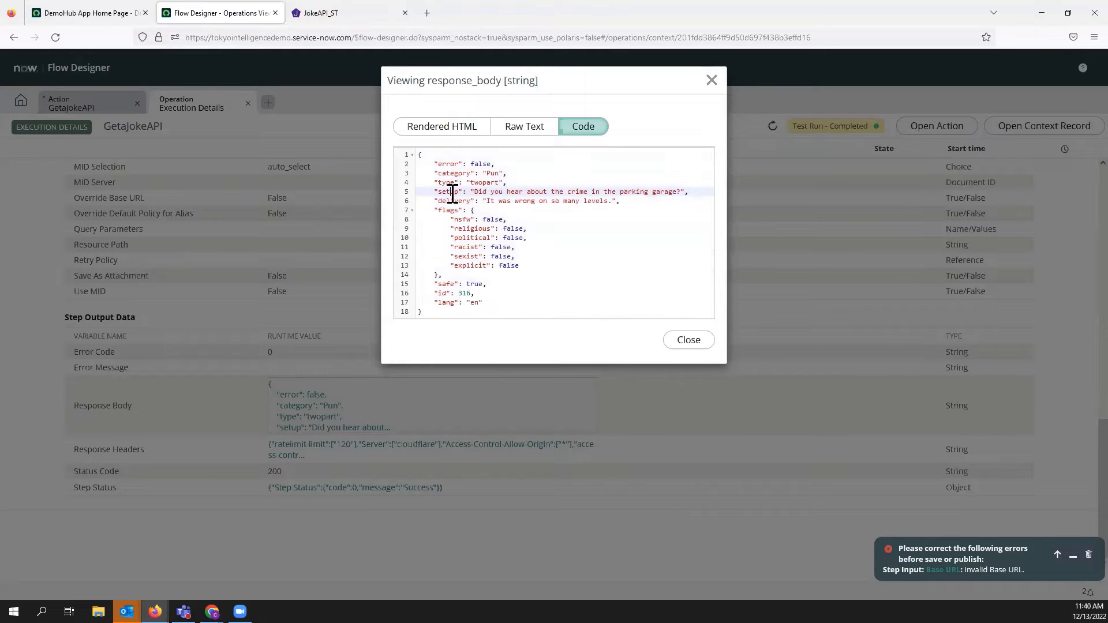
double_click(444, 192)
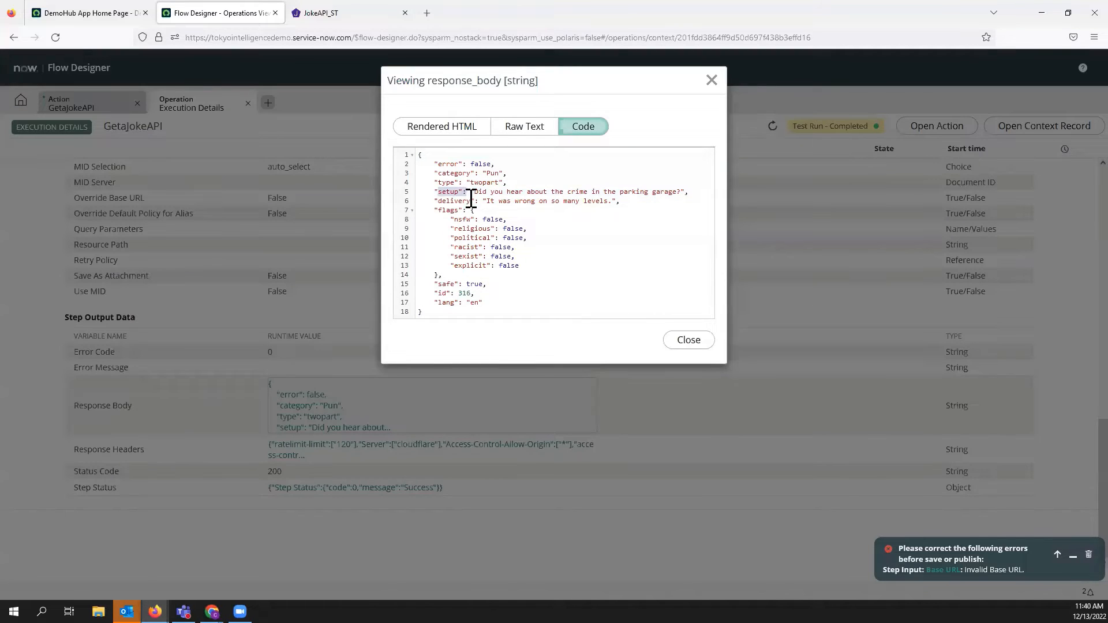
left_click_drag(475, 201, 435, 196)
left_click(624, 249)
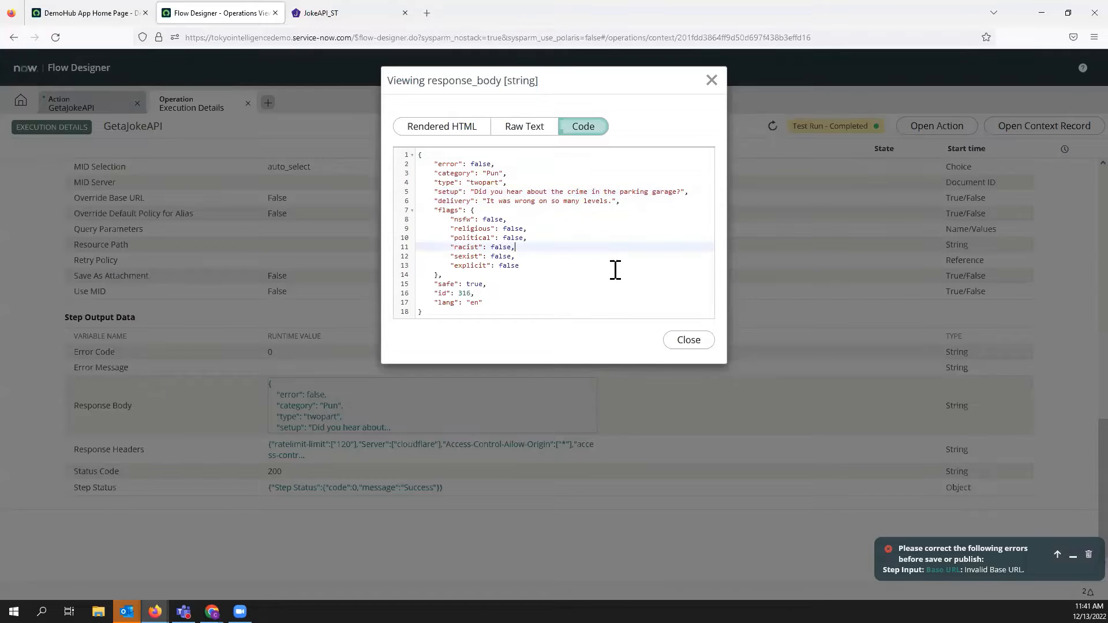
Close the response body and execution details and return to editing the GetaJokeAPI action
key("Escape")
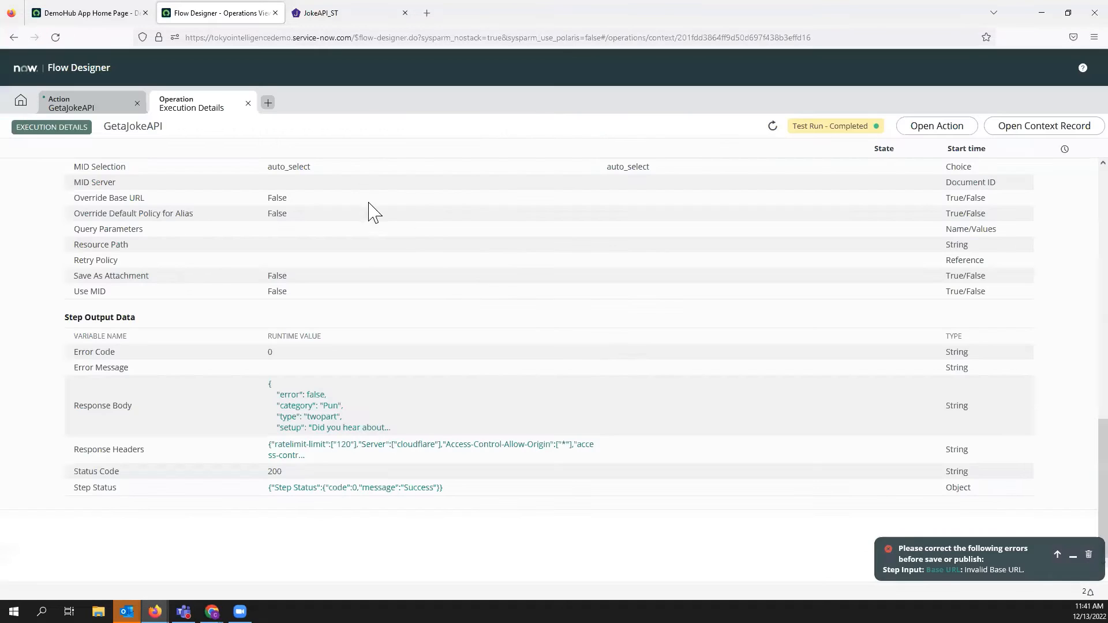
left_click(248, 103)
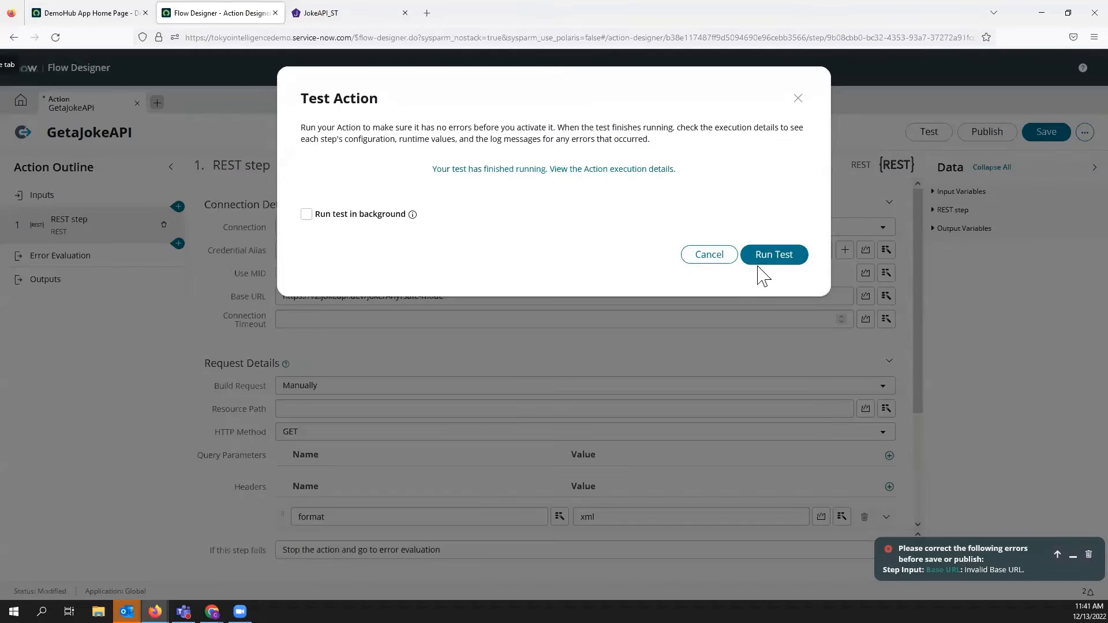
left_click(710, 257)
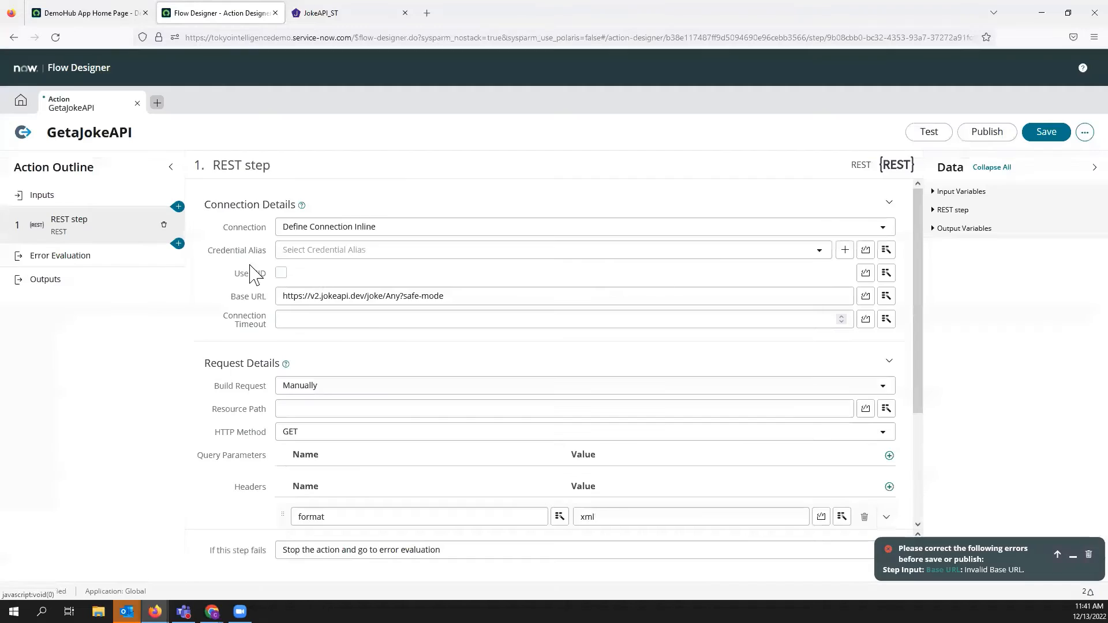
Add a JSON Parser step after the REST step in the action outline
left_click(177, 243)
type("json")
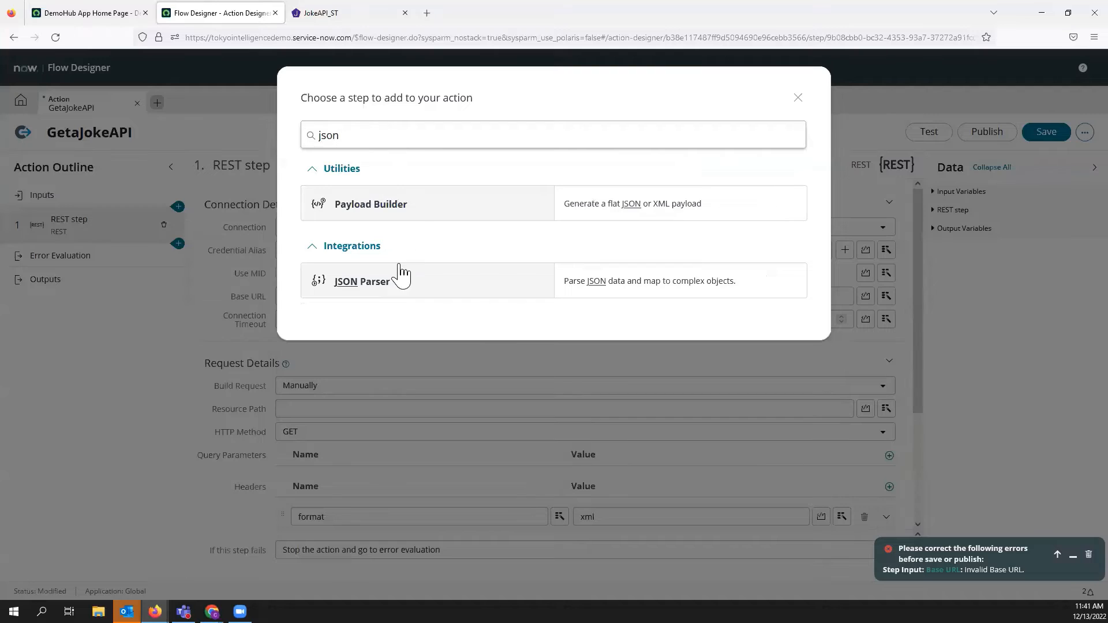
left_click(392, 290)
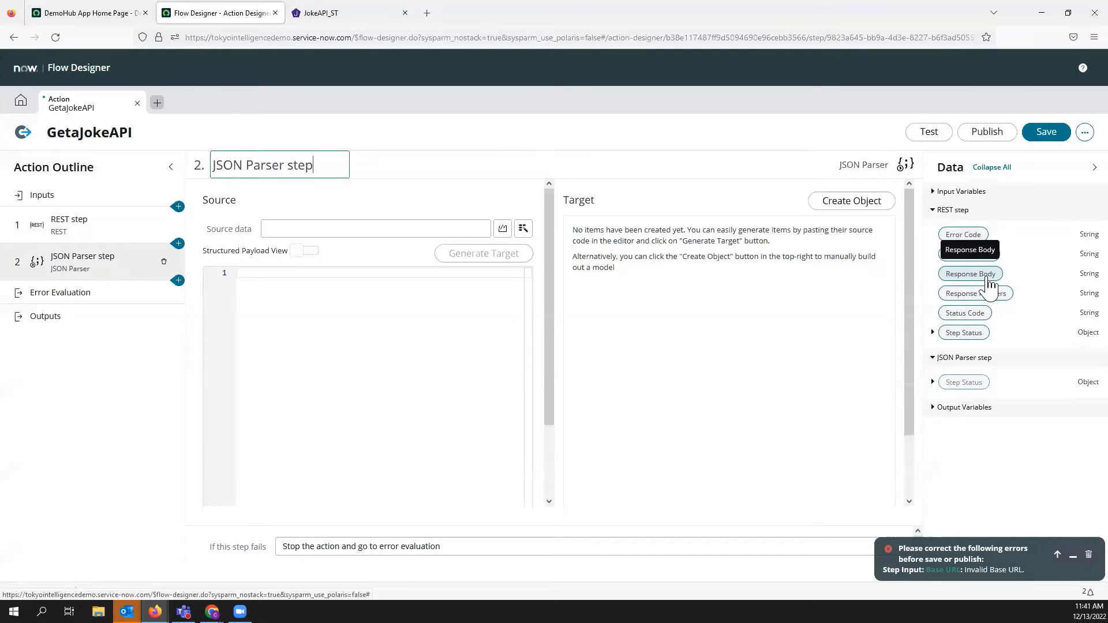
Set the JSON Parser step's source data to the REST step's Response Body data pill
left_click(933, 210)
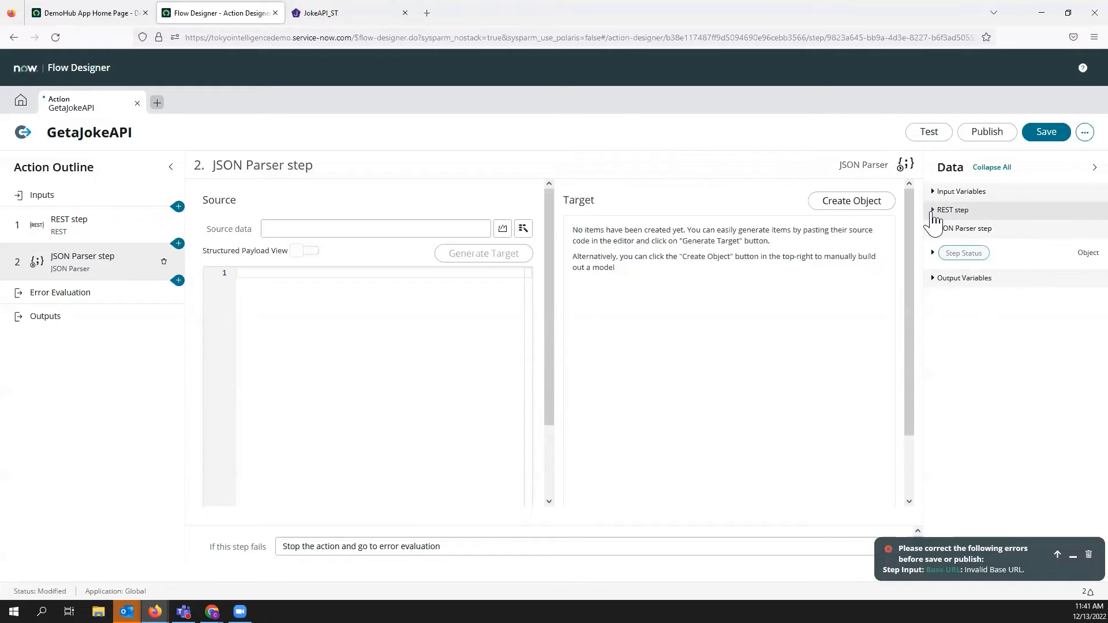
left_click(933, 210)
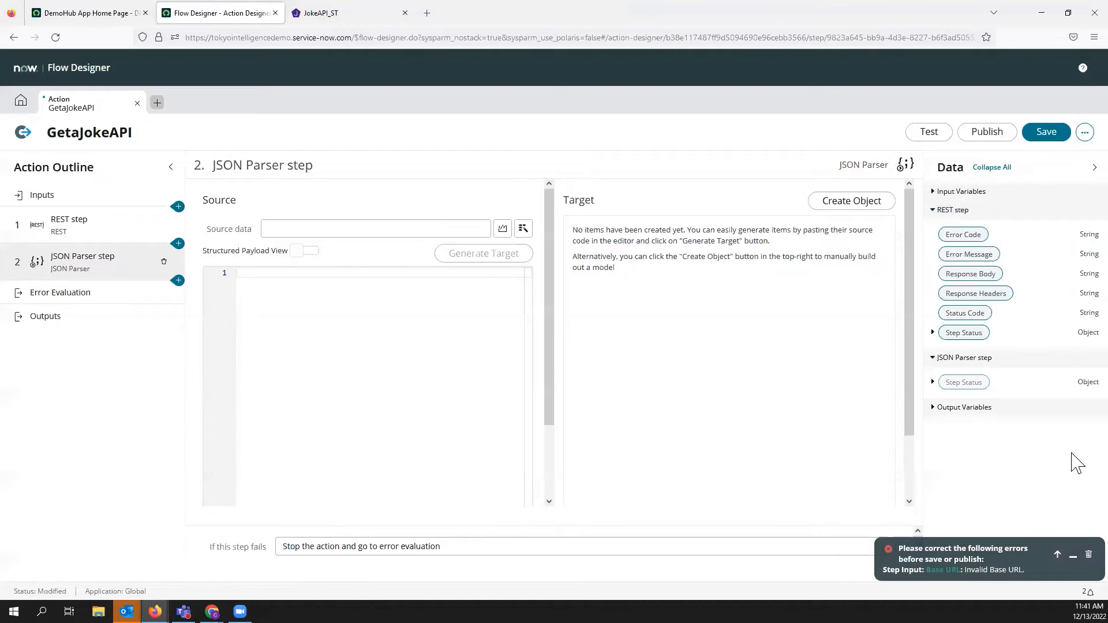
left_click_drag(983, 280, 417, 232)
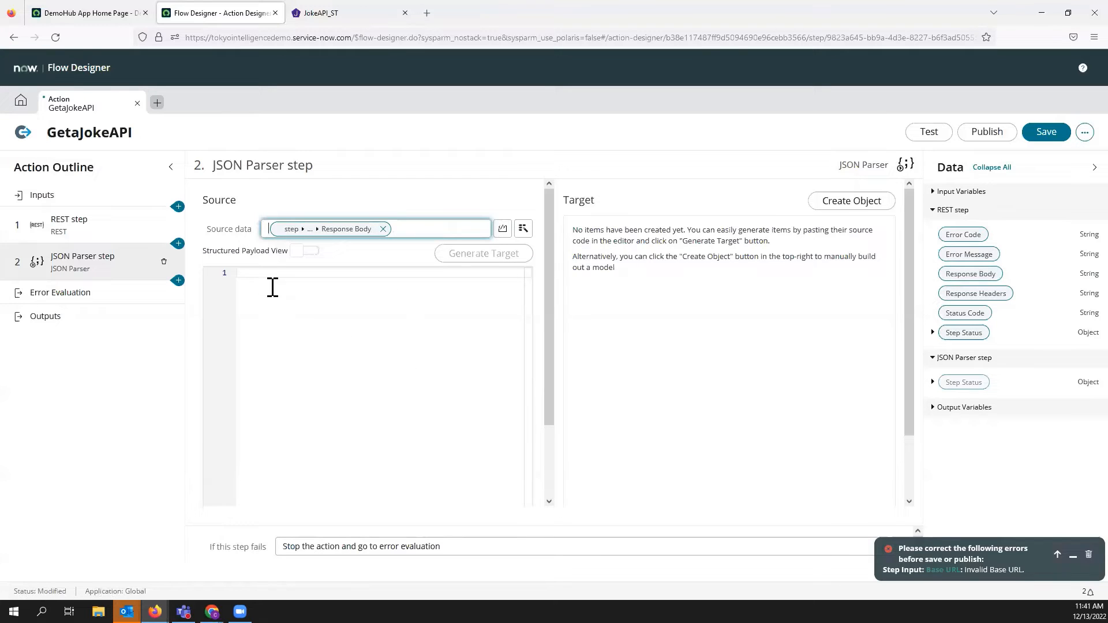
Paste the copied joke JSON as the parser's source payload, generate the target structure and expand its root object
left_click(255, 275)
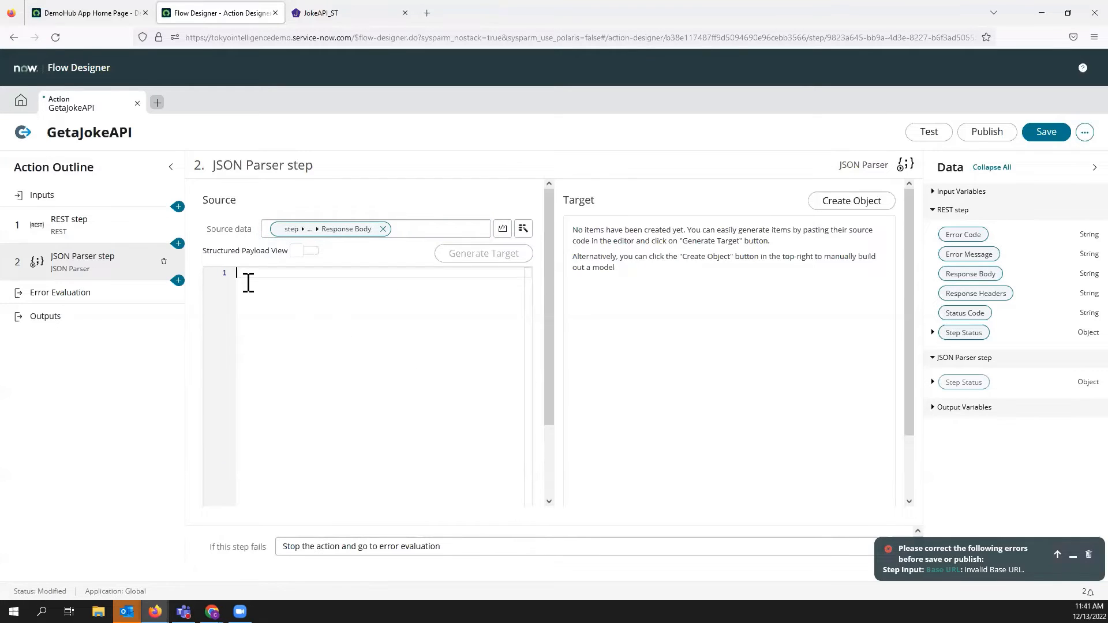
key("ctrl+v")
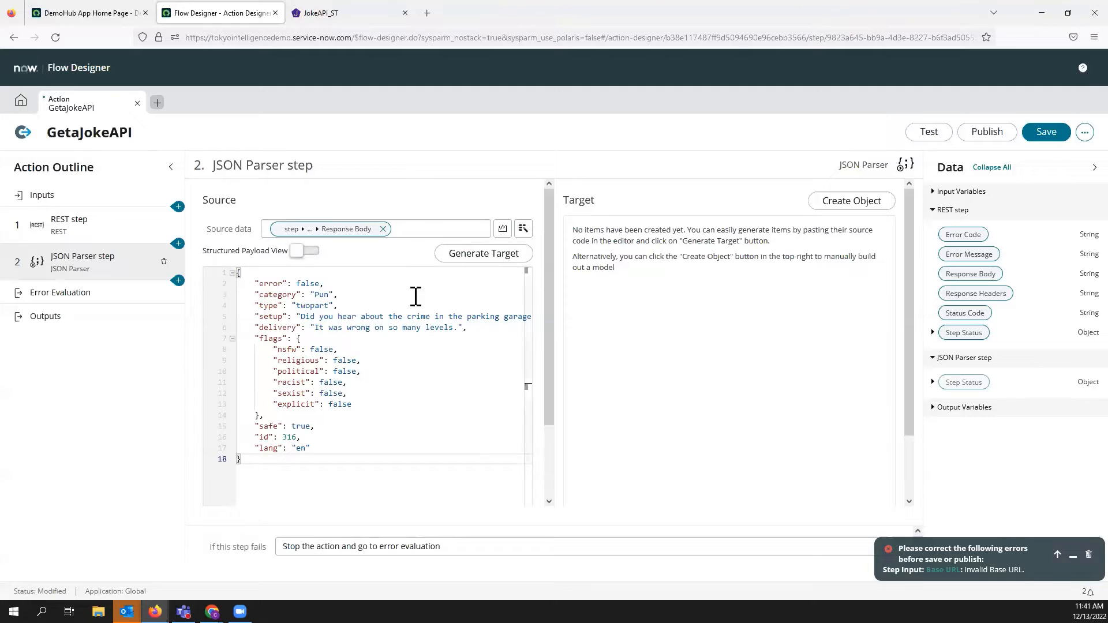
left_click(487, 257)
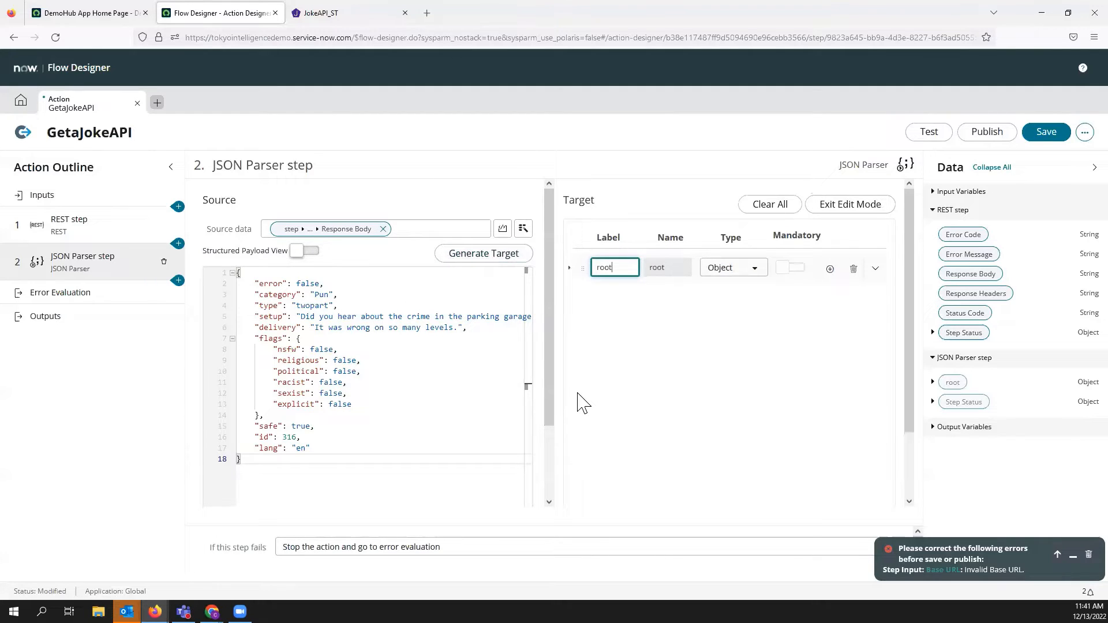
left_click(569, 268)
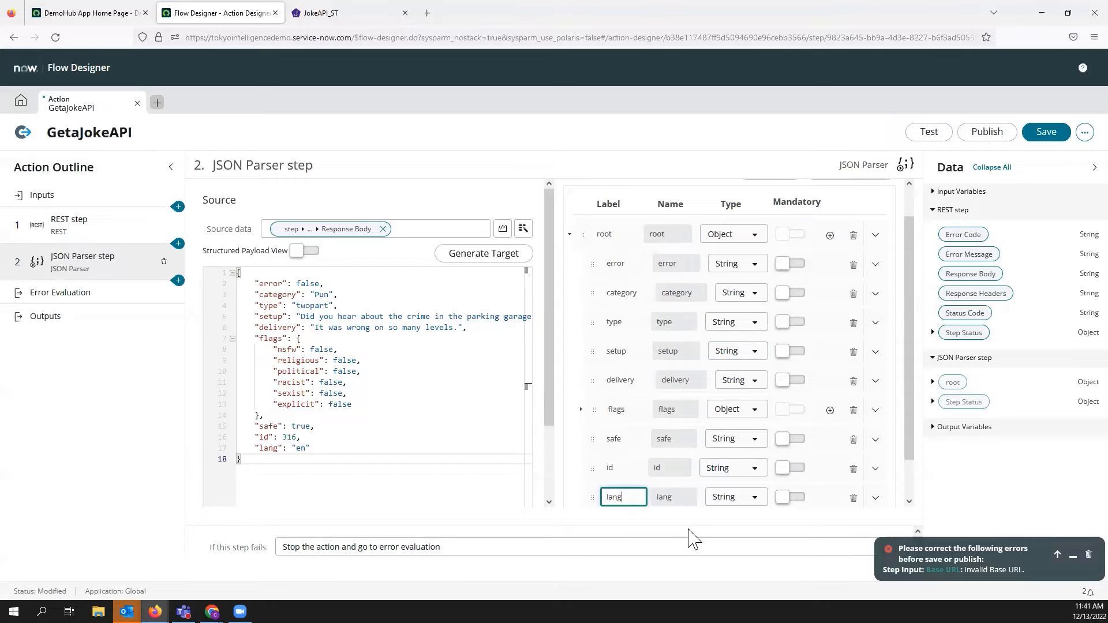
left_click(648, 150)
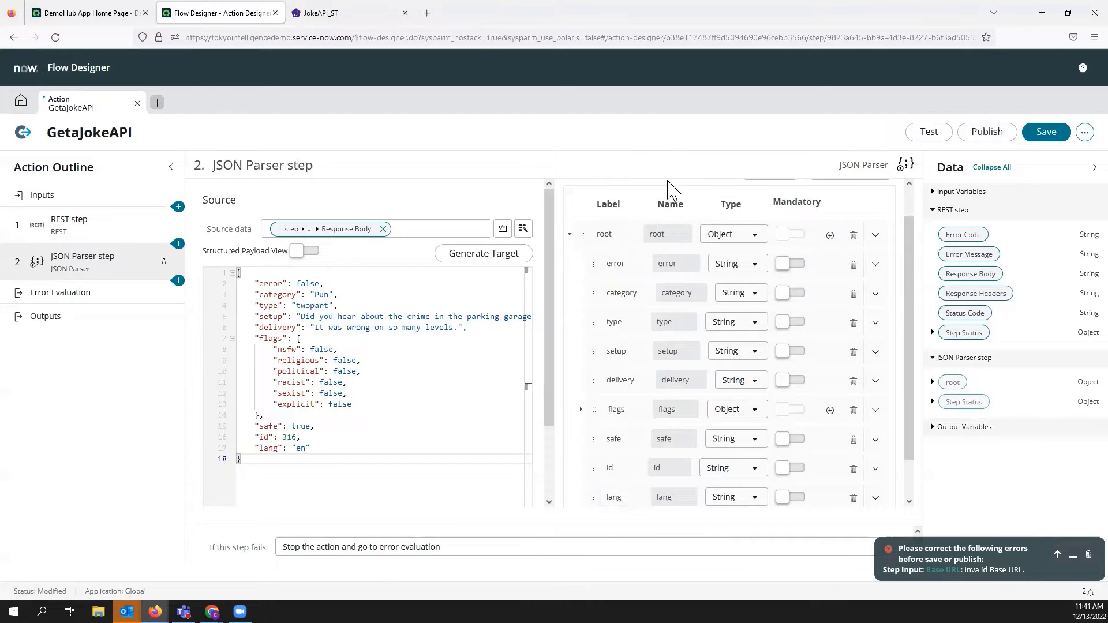
scroll(605, 331, "down", 2)
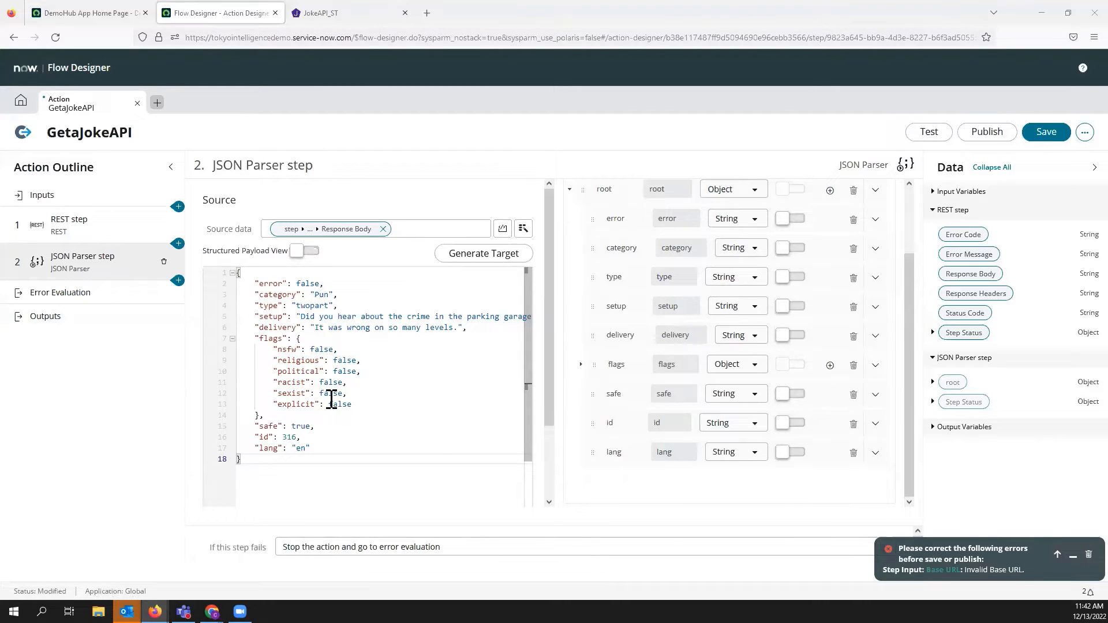
Create a String action output with both its label and its name set to jokesetup
left_click(55, 325)
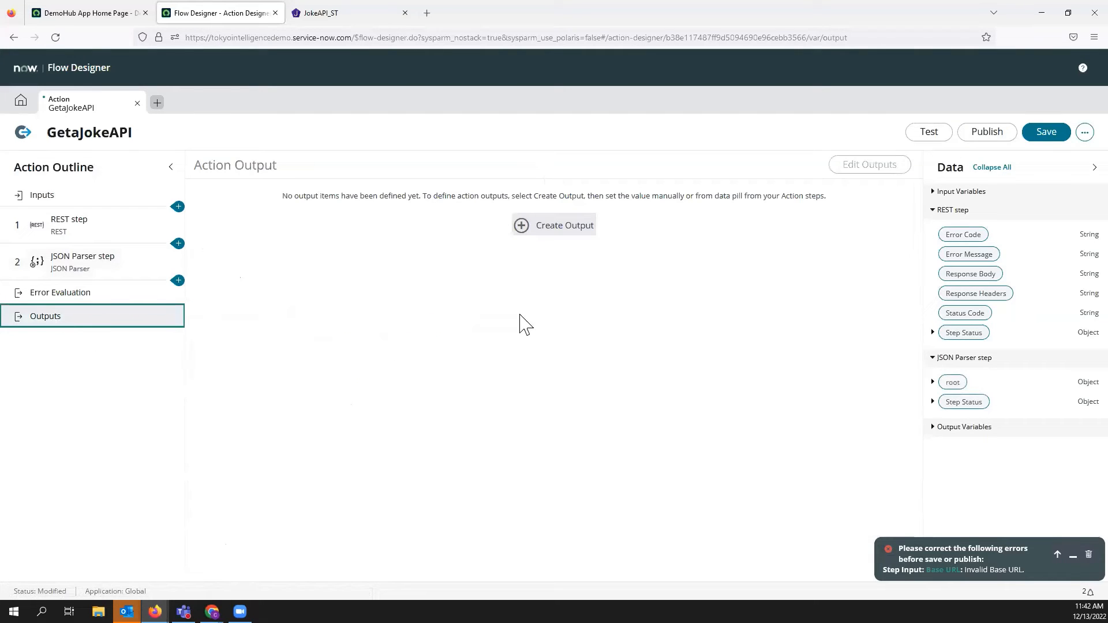
left_click(569, 231)
left_click(340, 226)
left_click_drag(336, 227, 212, 225)
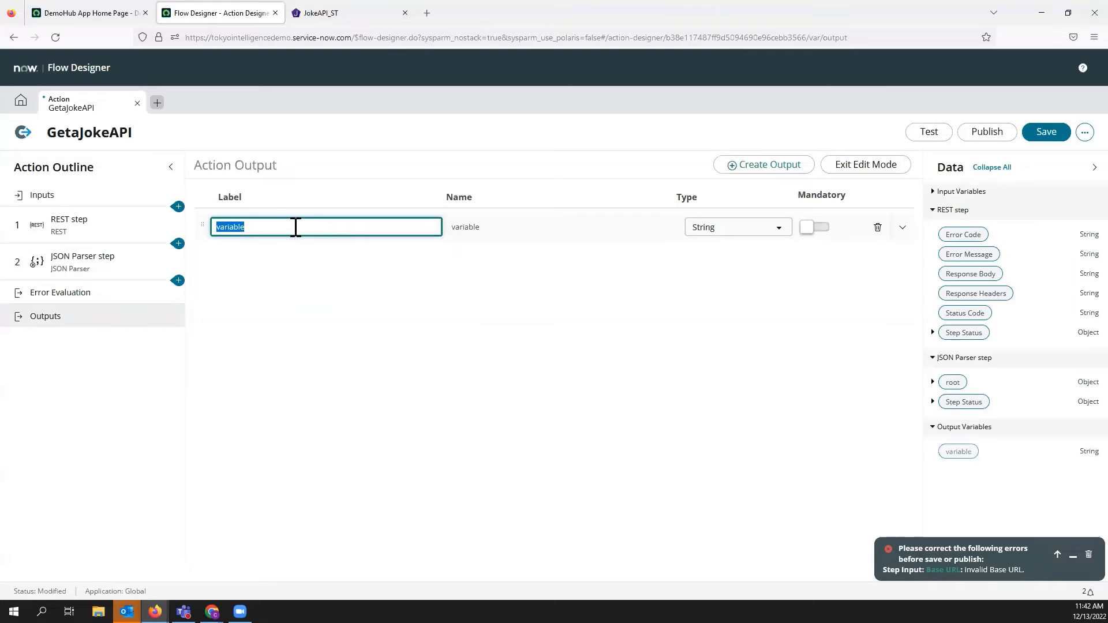
key("BackSpace")
type("jokesetup")
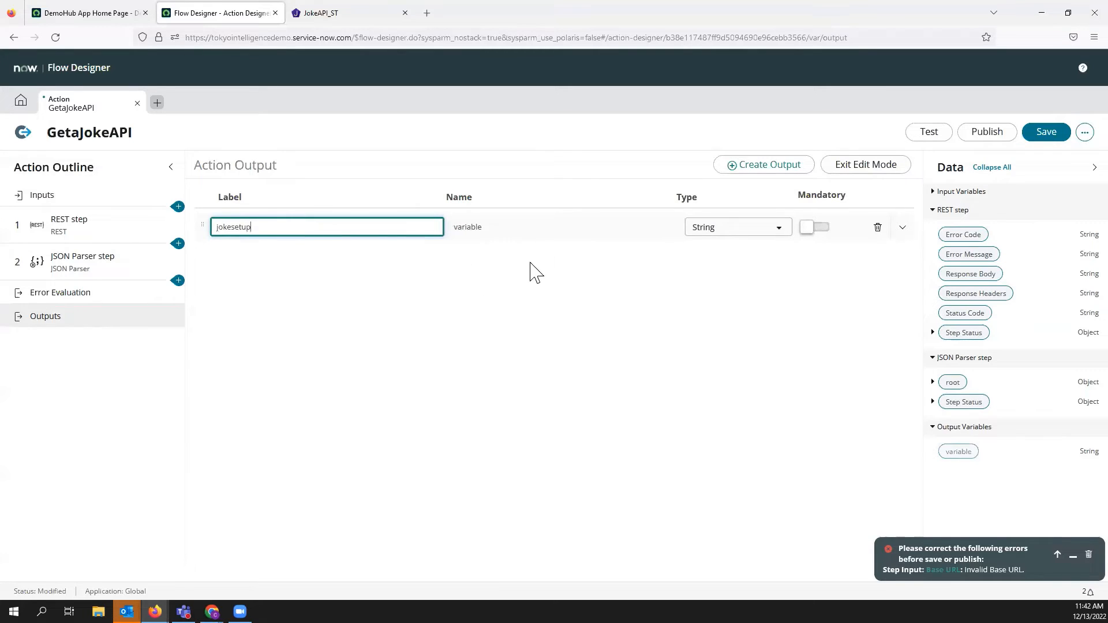
left_click(538, 229)
key("BackSpace")
key("BackSpace")
key("BackSpace")
key("BackSpace")
key("BackSpace")
key("BackSpace")
key("BackSpace")
key("BackSpace")
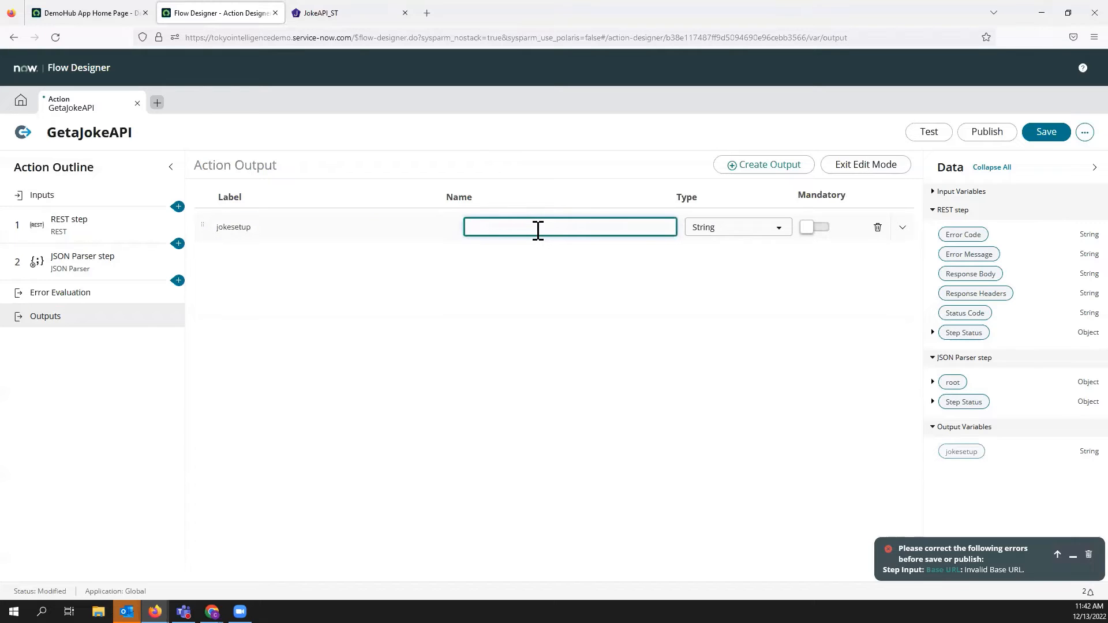
type("jokesetup")
Create a second String action output with label and name jokepunchline, and try to save the action
left_click(771, 165)
left_click(272, 263)
left_click_drag(271, 263, 198, 243)
type("jokepunchline")
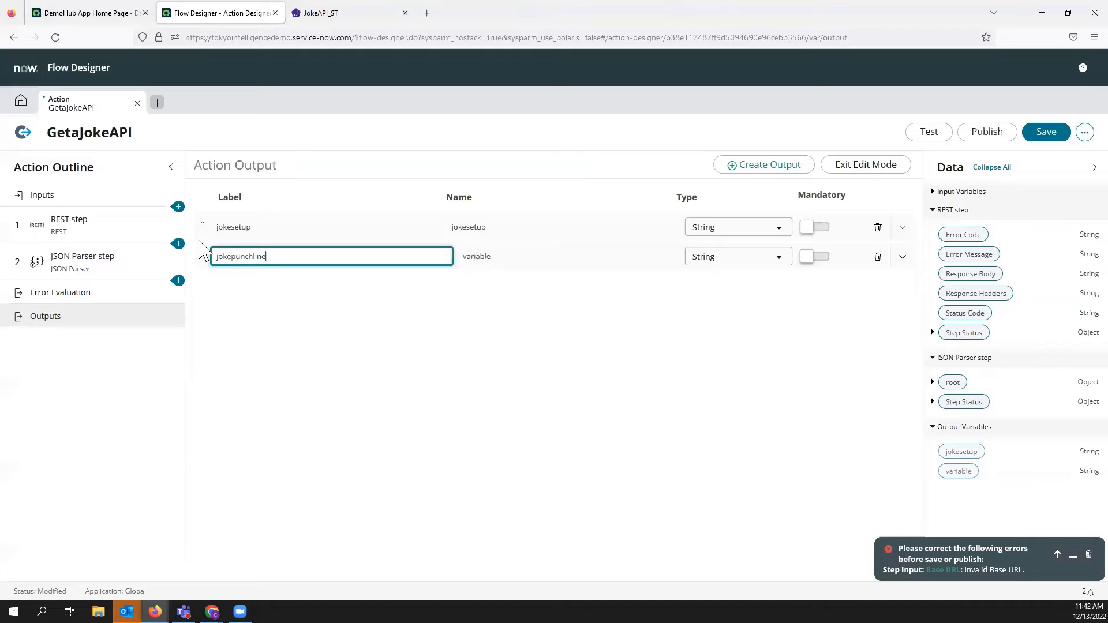
key("Tab")
type("joke")
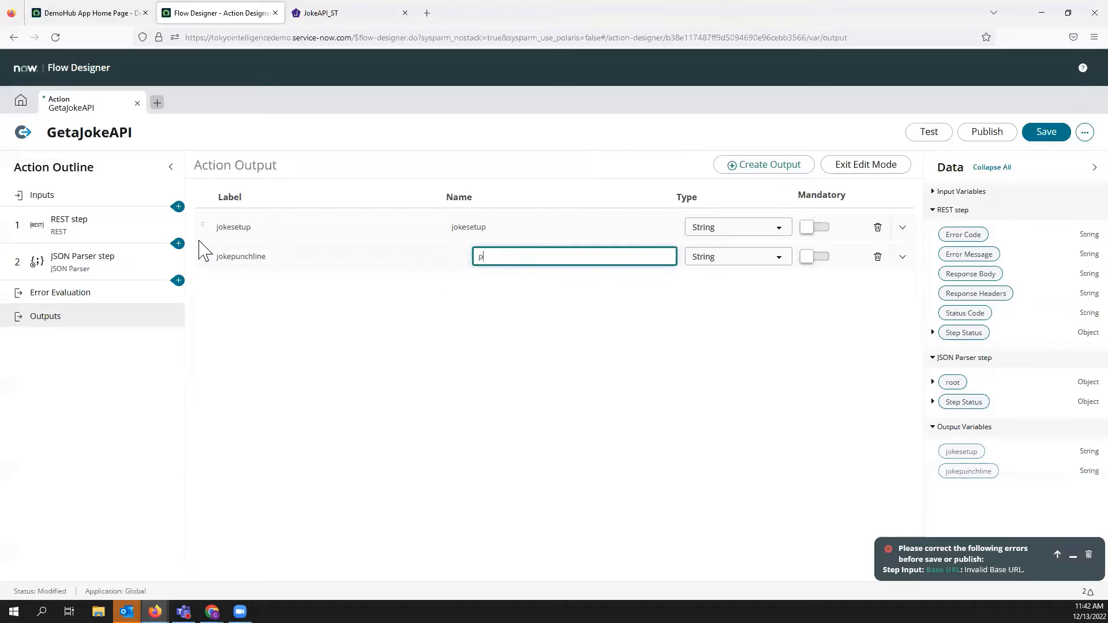
type("punchl")
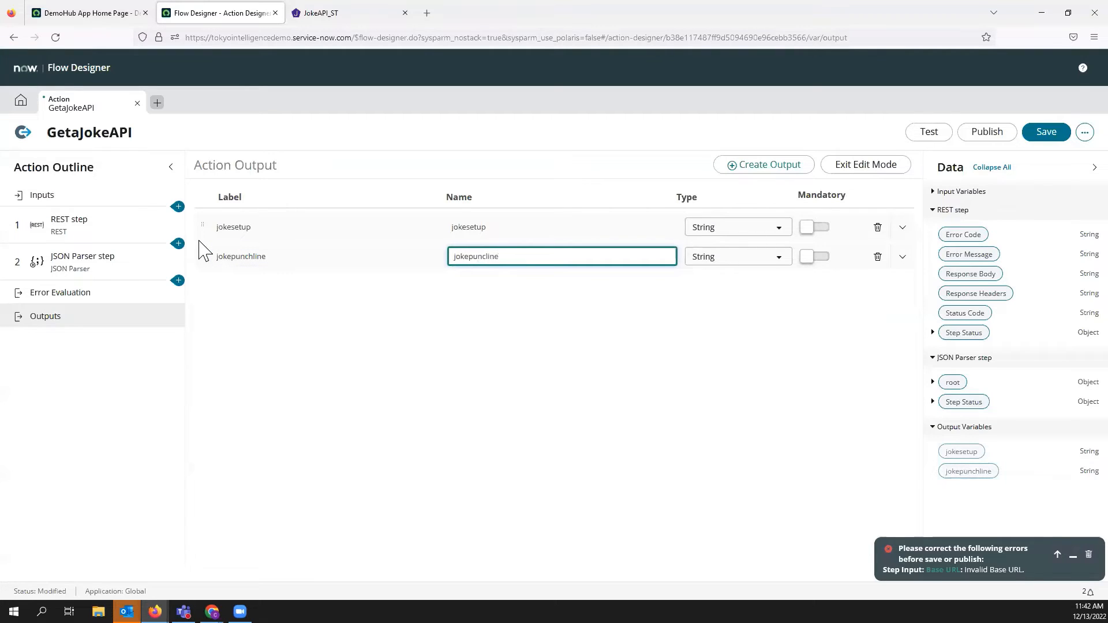
type("ine")
left_click(1041, 136)
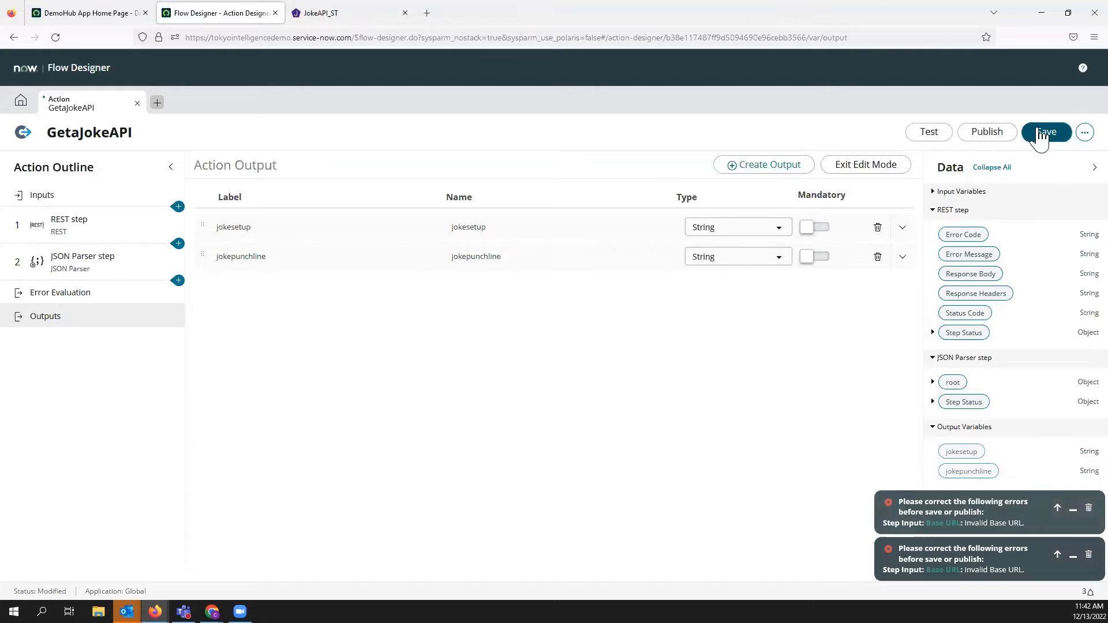
Run a test of the GetaJokeAPI action and open its execution details
left_click(933, 135)
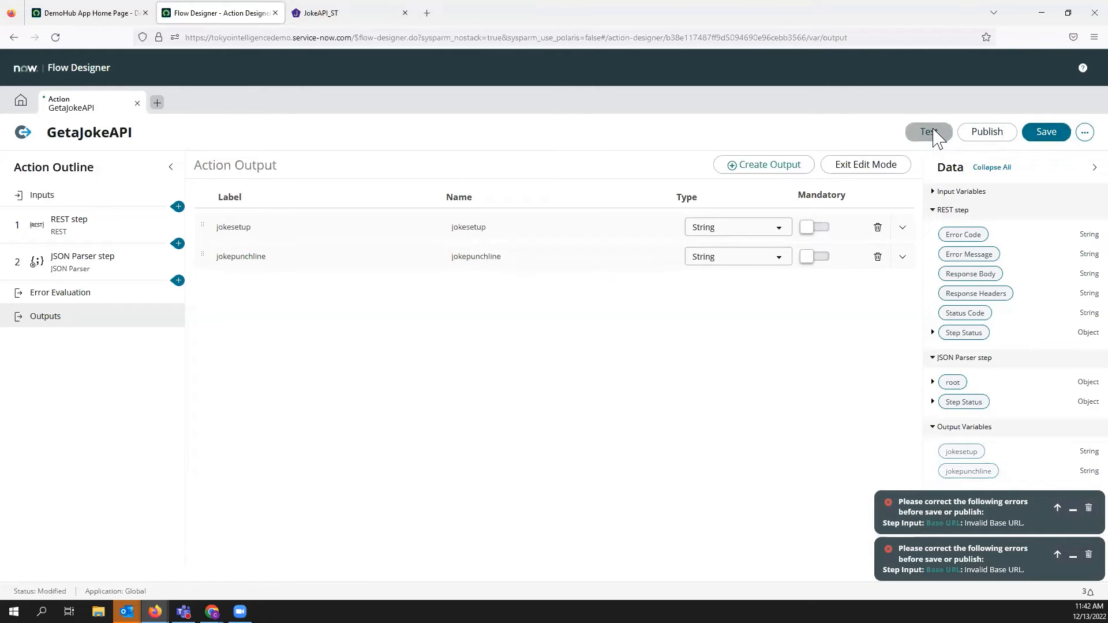
left_click(774, 226)
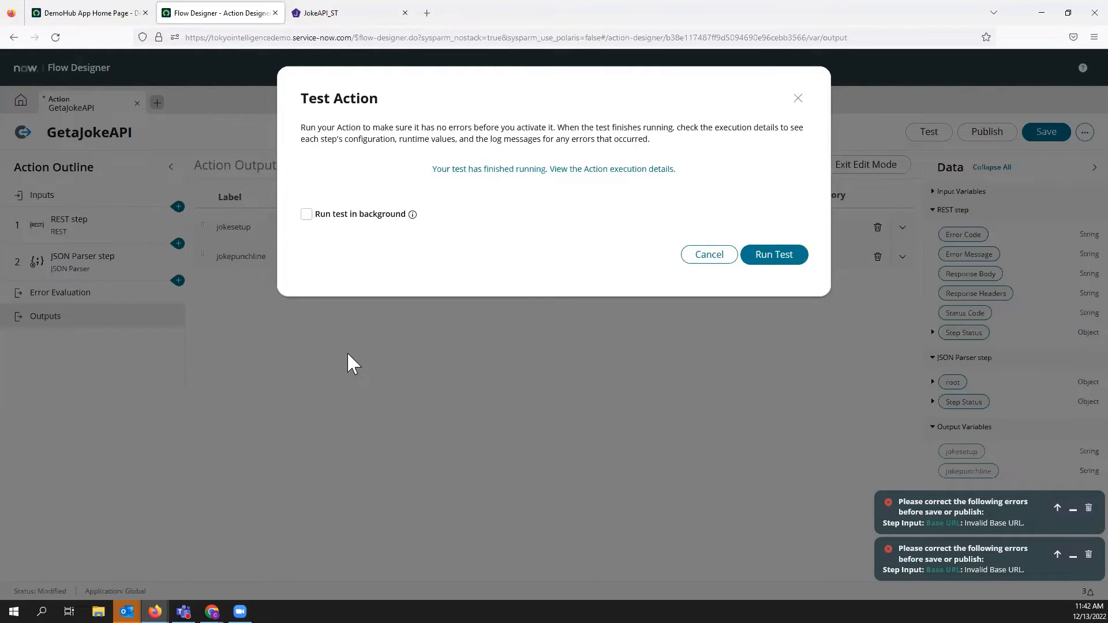
left_click(609, 170)
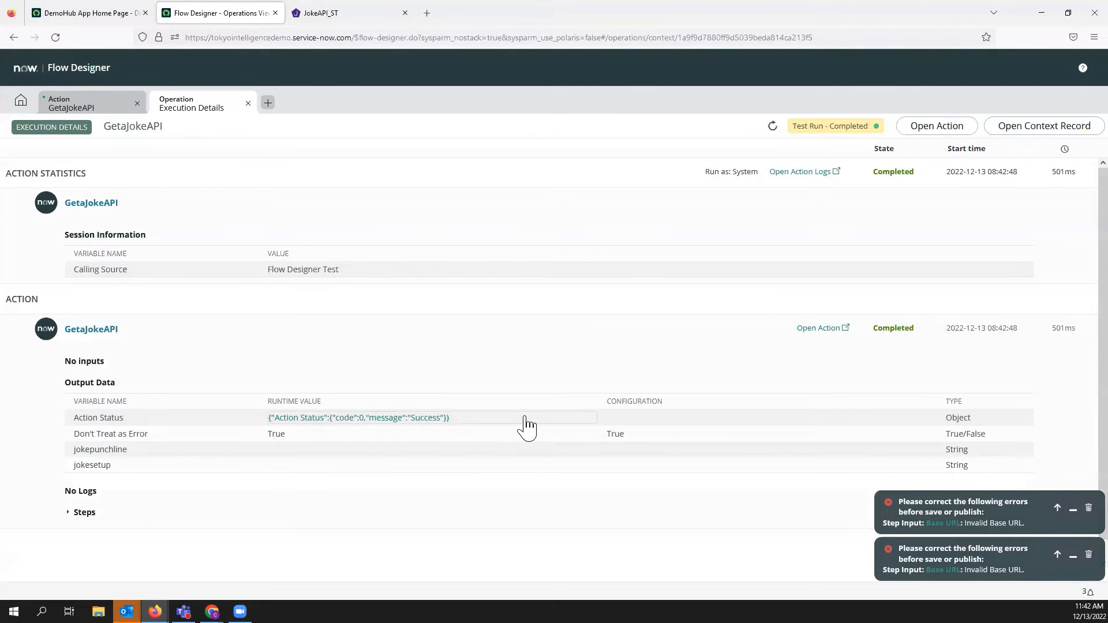
Expand the executed steps and inspect the REST step's full Response Body value
scroll(522, 424, "down", 1)
left_click(85, 495)
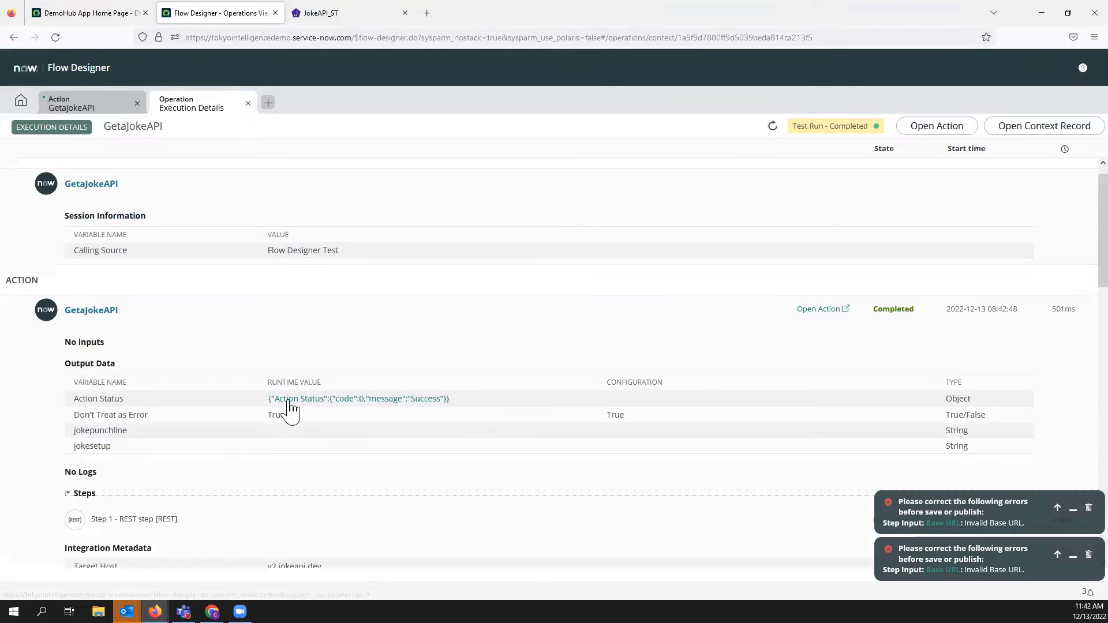
scroll(312, 351, "down", 3)
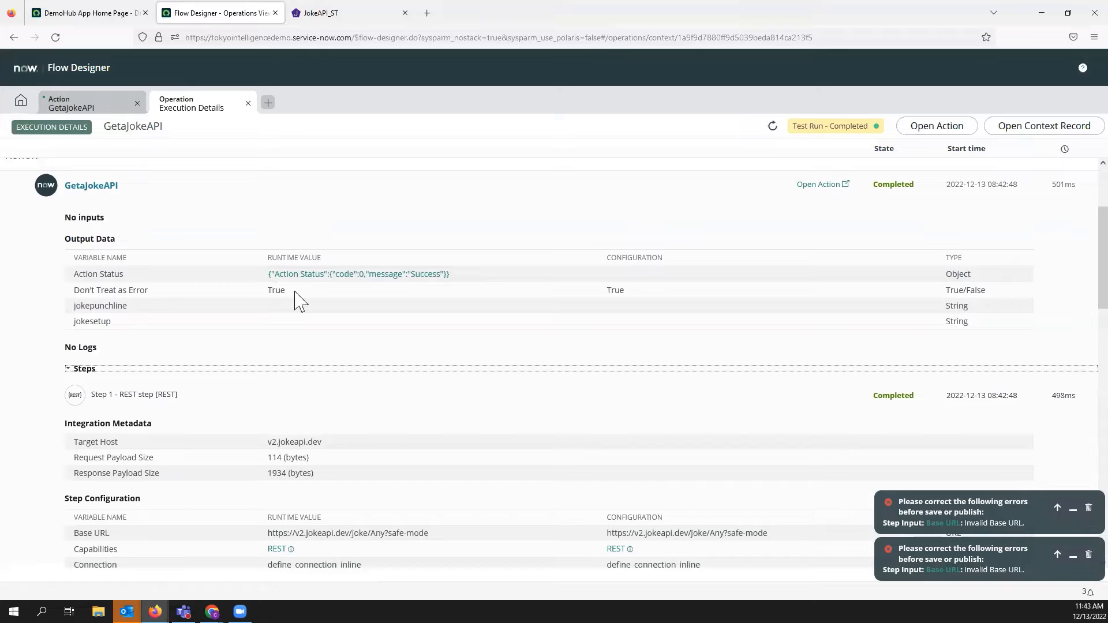
scroll(320, 326, "down", 6)
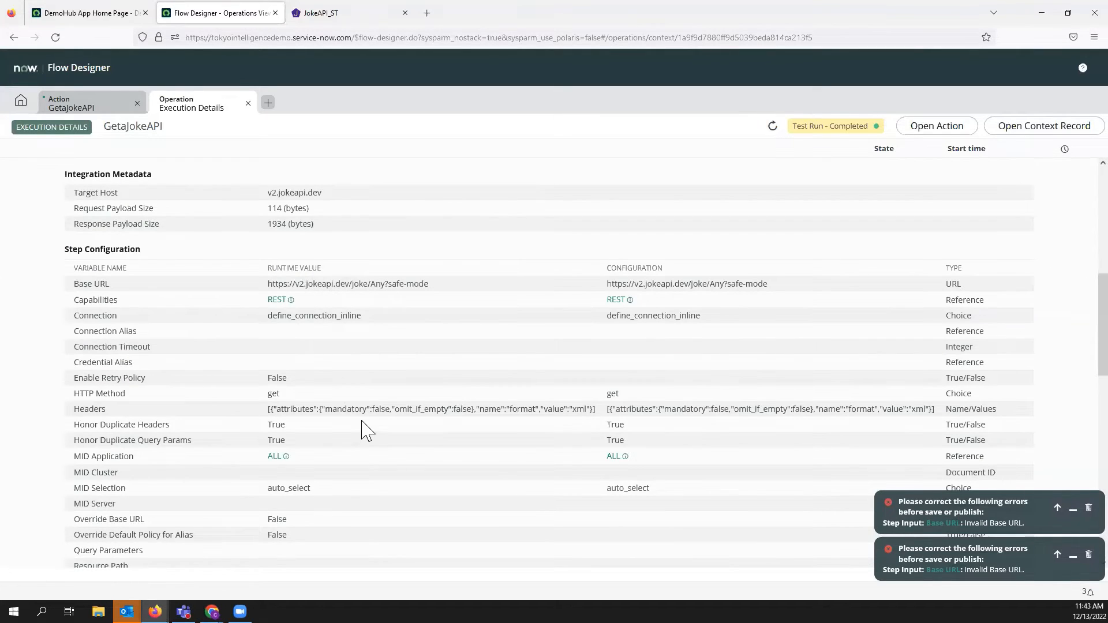
scroll(366, 430, "down", 8)
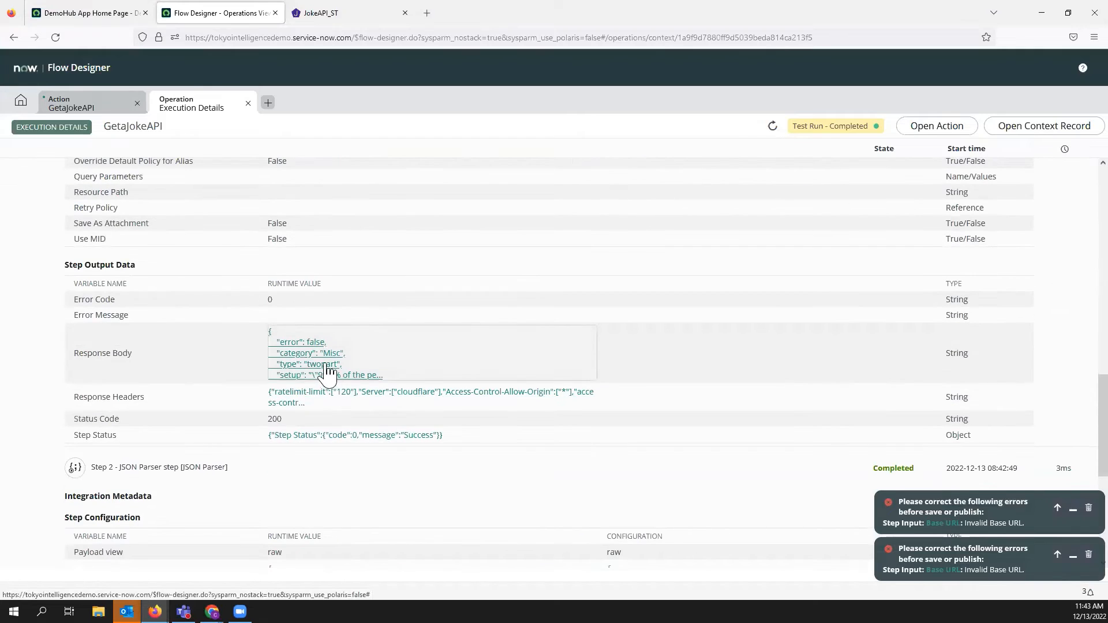
left_click(312, 370)
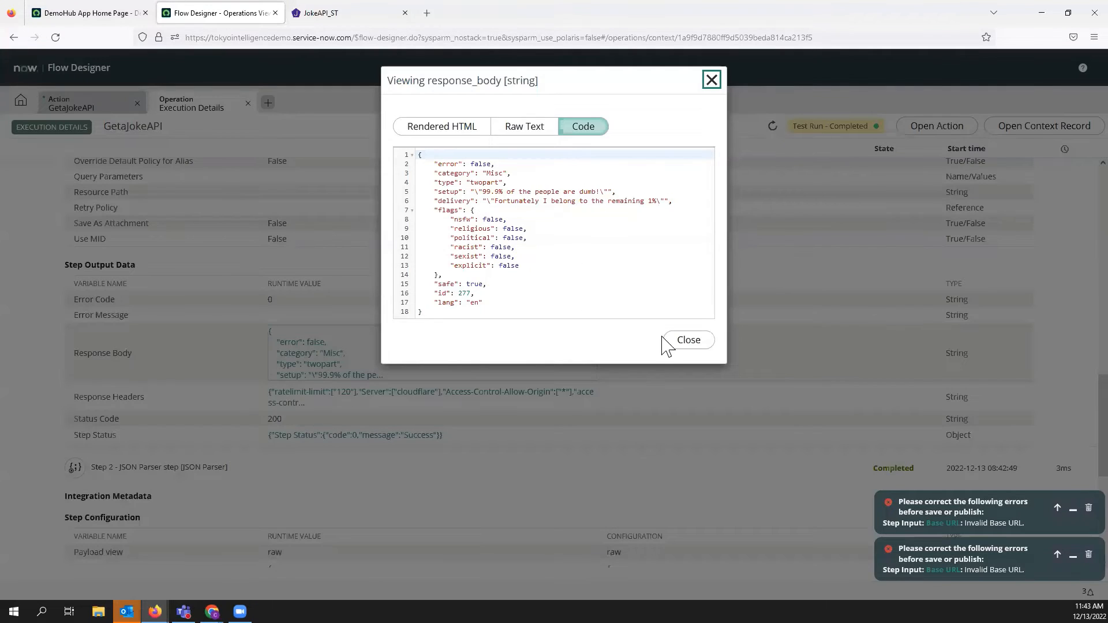
left_click(688, 339)
Review the JSON Parser step's configuration and output data, and return from the test results to the action's outputs
scroll(454, 421, "down", 3)
scroll(454, 421, "down", 3)
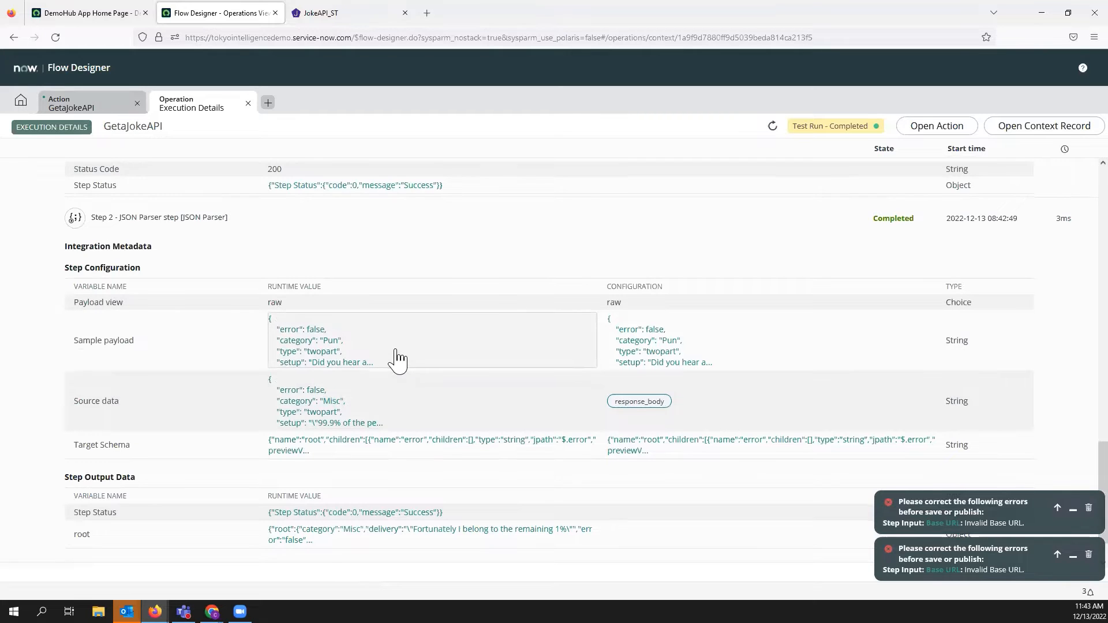
scroll(399, 360, "down", 1)
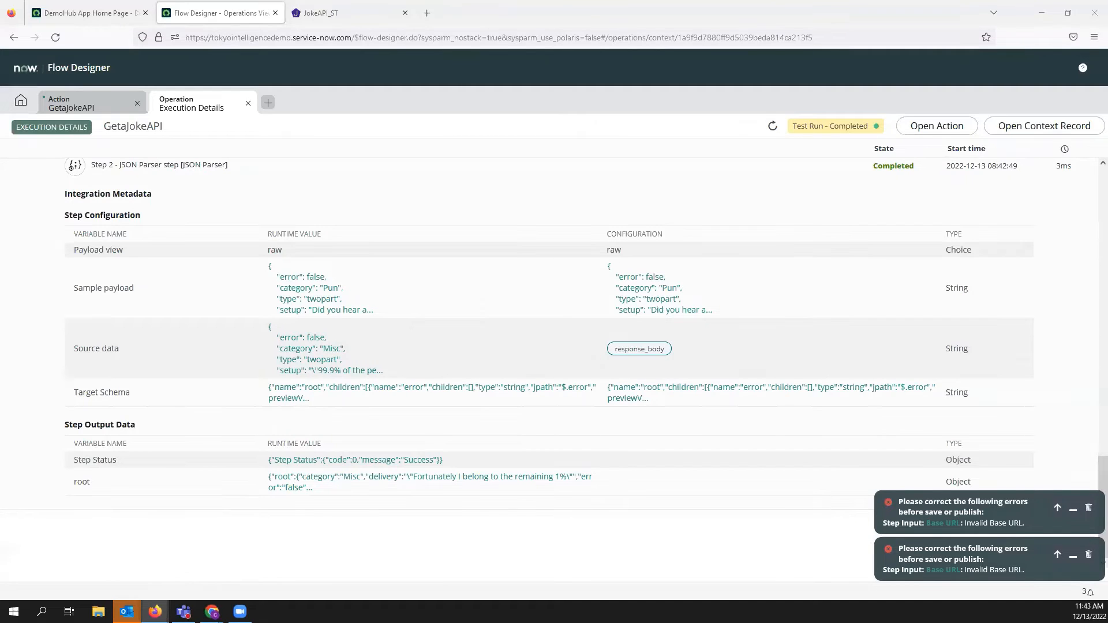
left_click(248, 103)
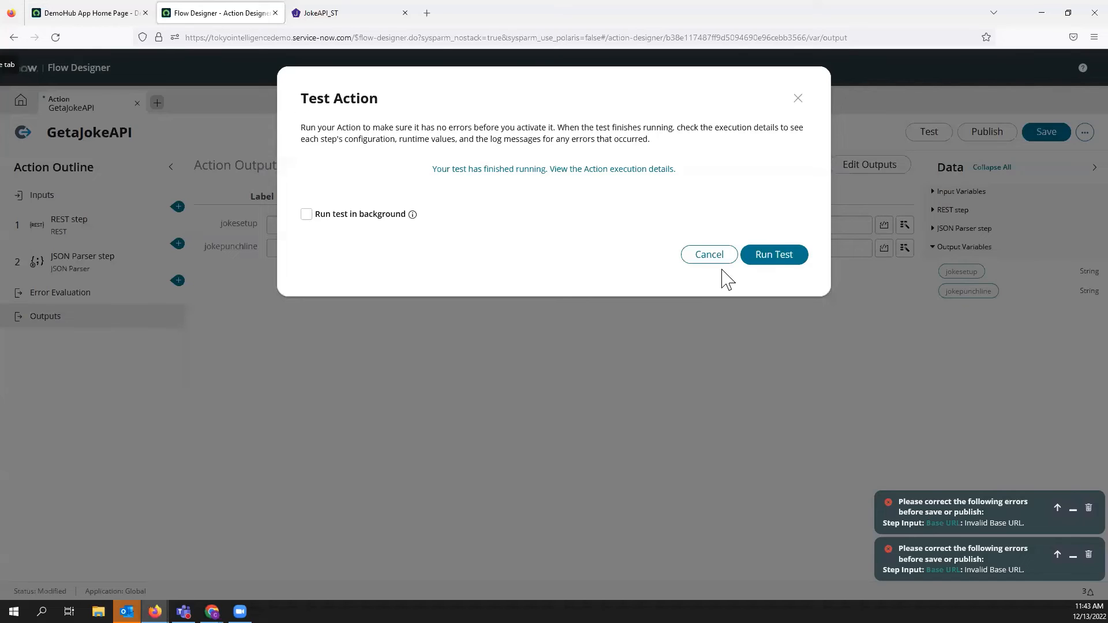
left_click(710, 258)
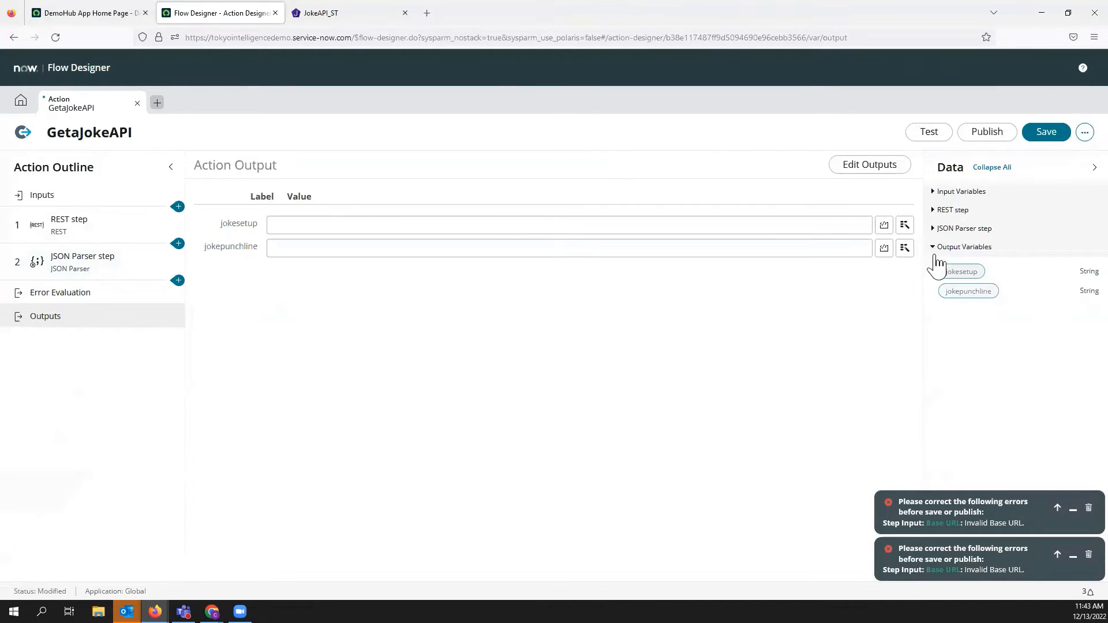
Set the jokesetup output's value to the setup data pill from the JSON Parser step's root object
left_click(946, 228)
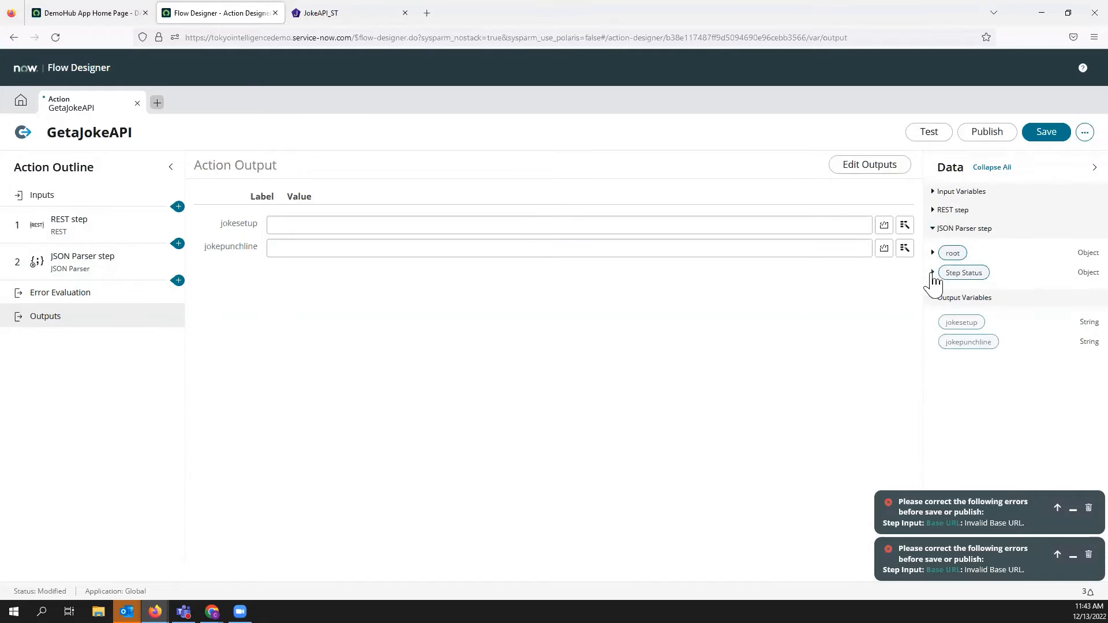
left_click(932, 274)
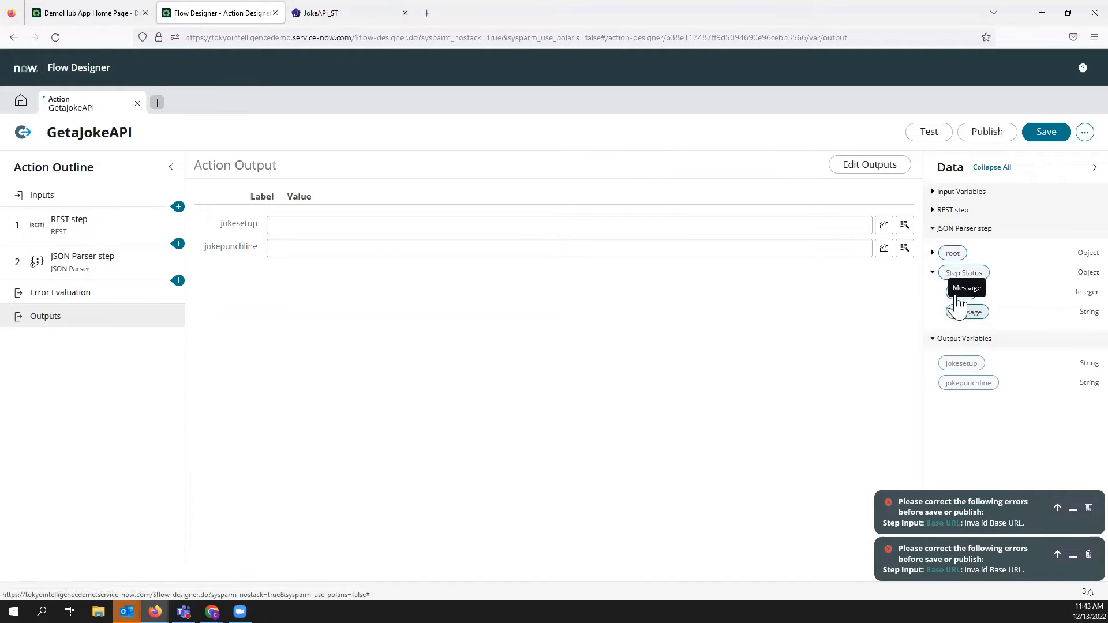
left_click(933, 254)
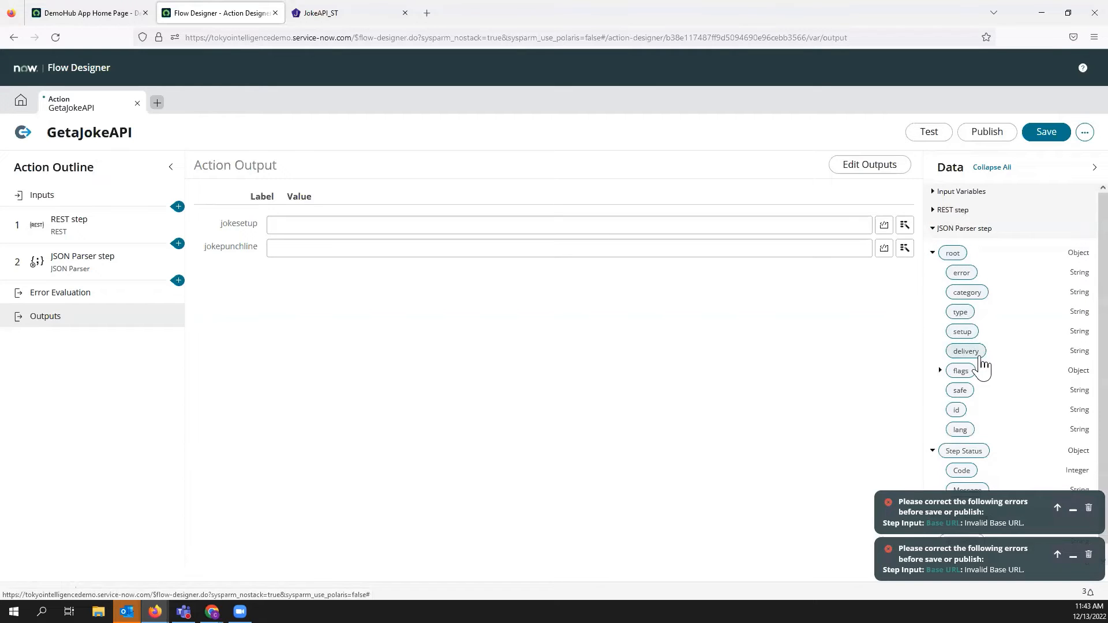
left_click_drag(965, 334, 365, 231)
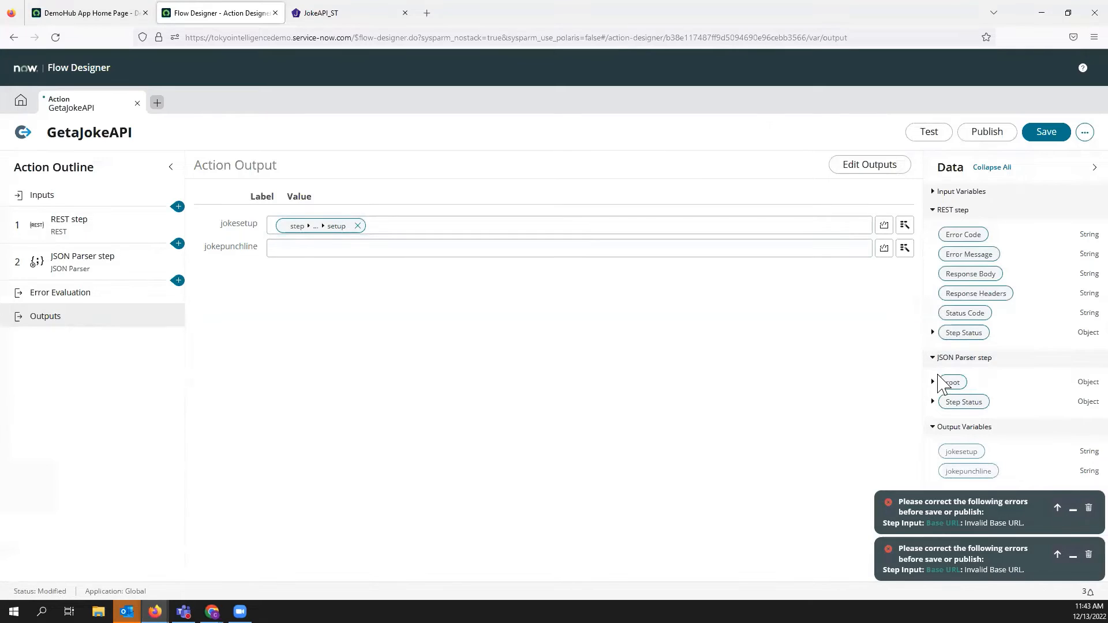
Set the jokepunchline output's value to the JSON Parser root's delivery data pill, and try to save the action
left_click(933, 382)
scroll(1007, 441, "down", 2)
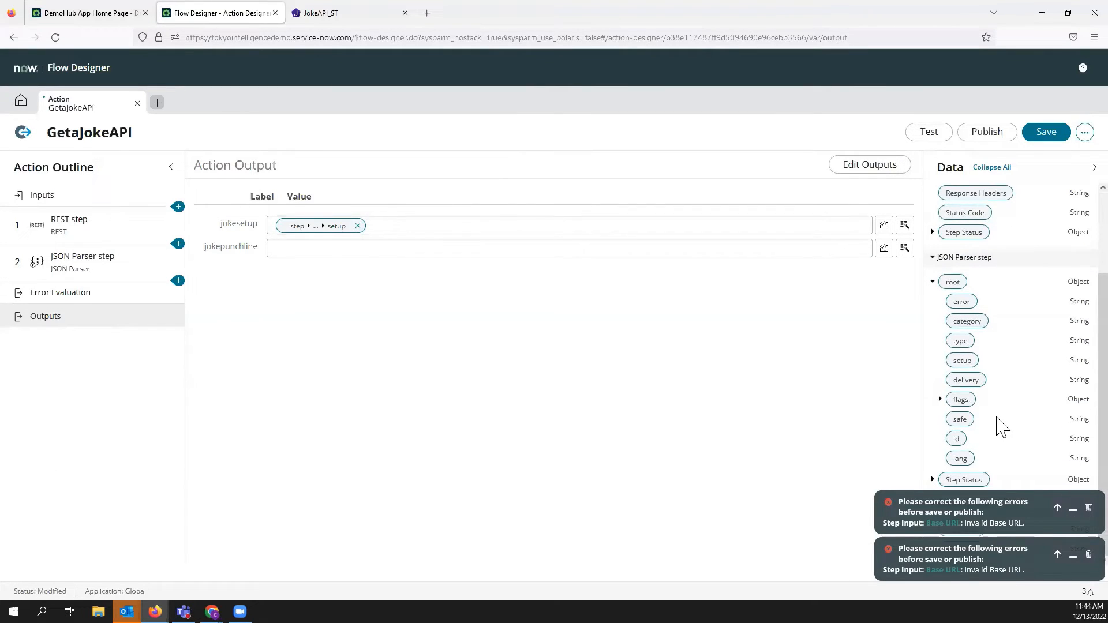
left_click_drag(966, 380, 429, 253)
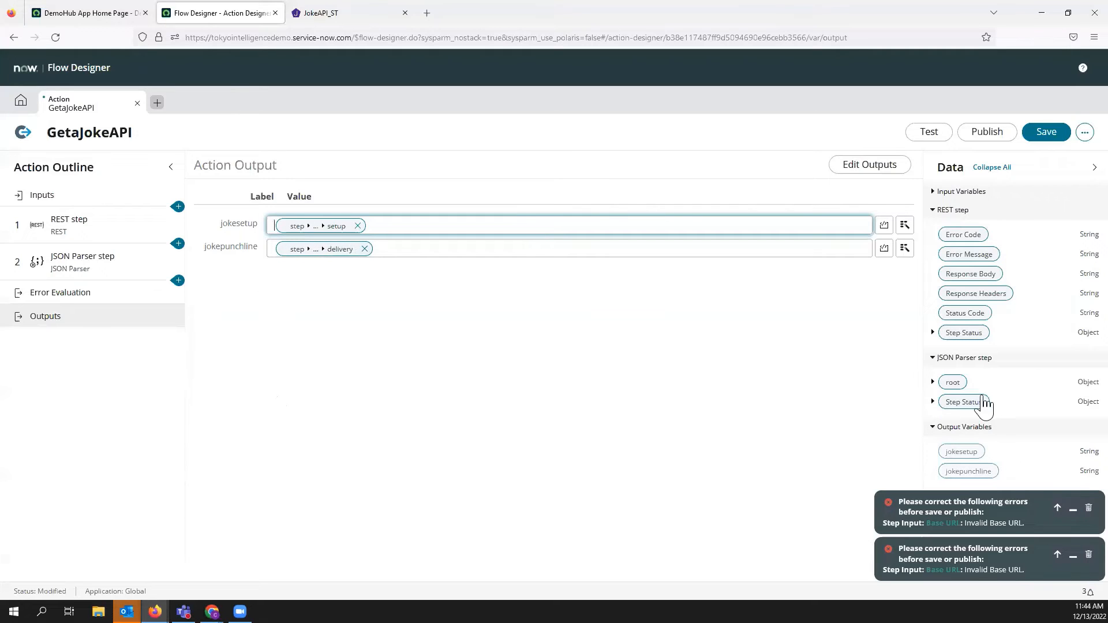
left_click(933, 382)
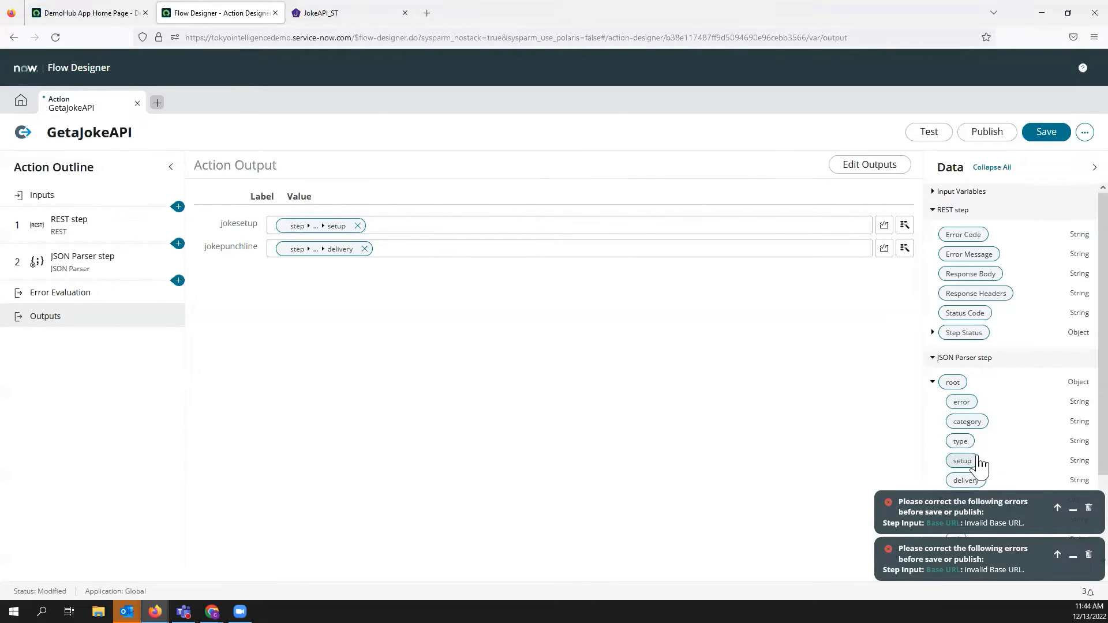
scroll(978, 456, "down", 1)
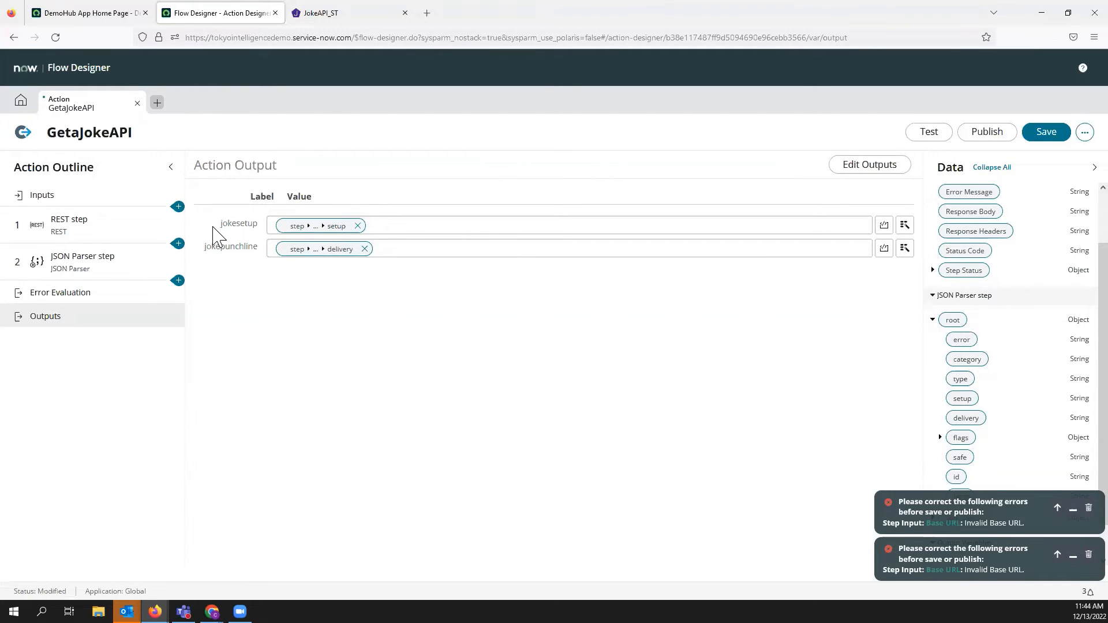
left_click(1041, 138)
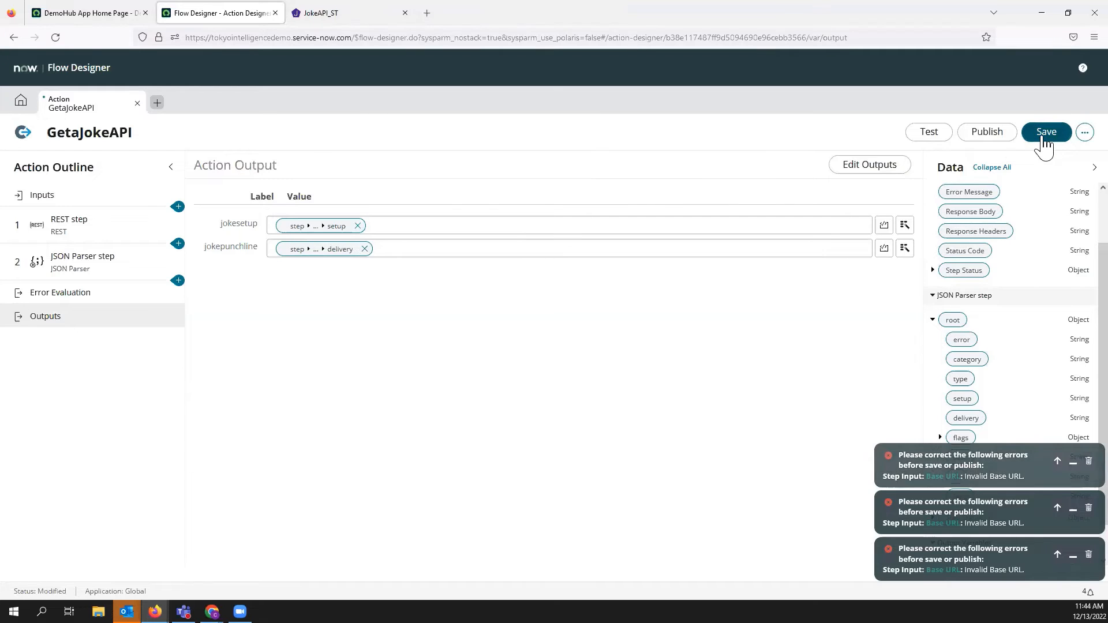
Test the action again and examine the jokepunchline and jokesetup runtime values in its execution details
left_click(930, 139)
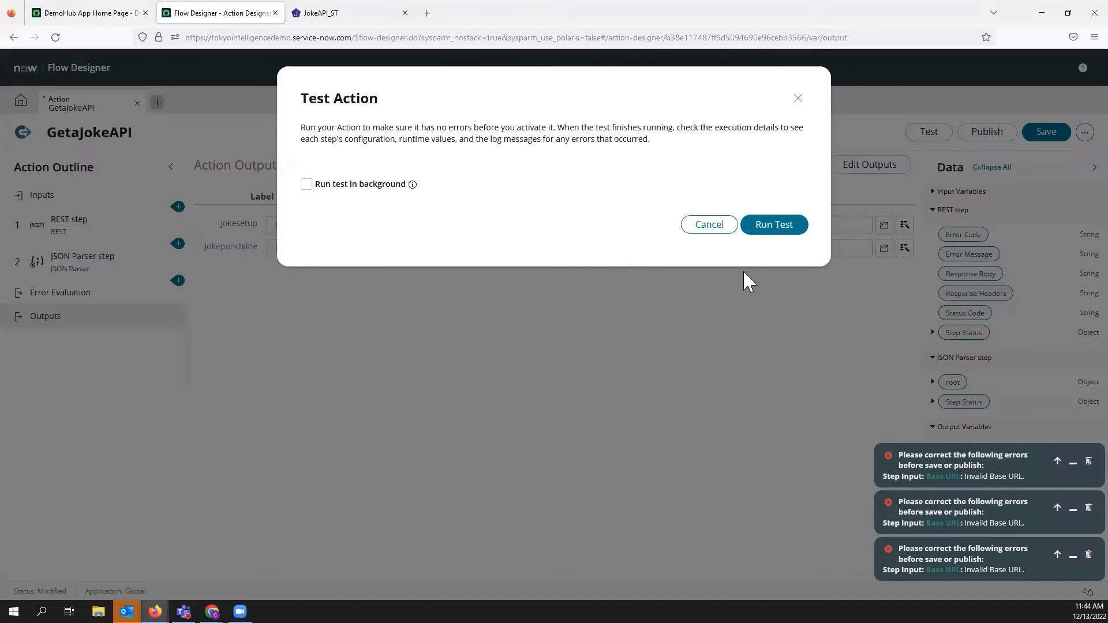
left_click(774, 246)
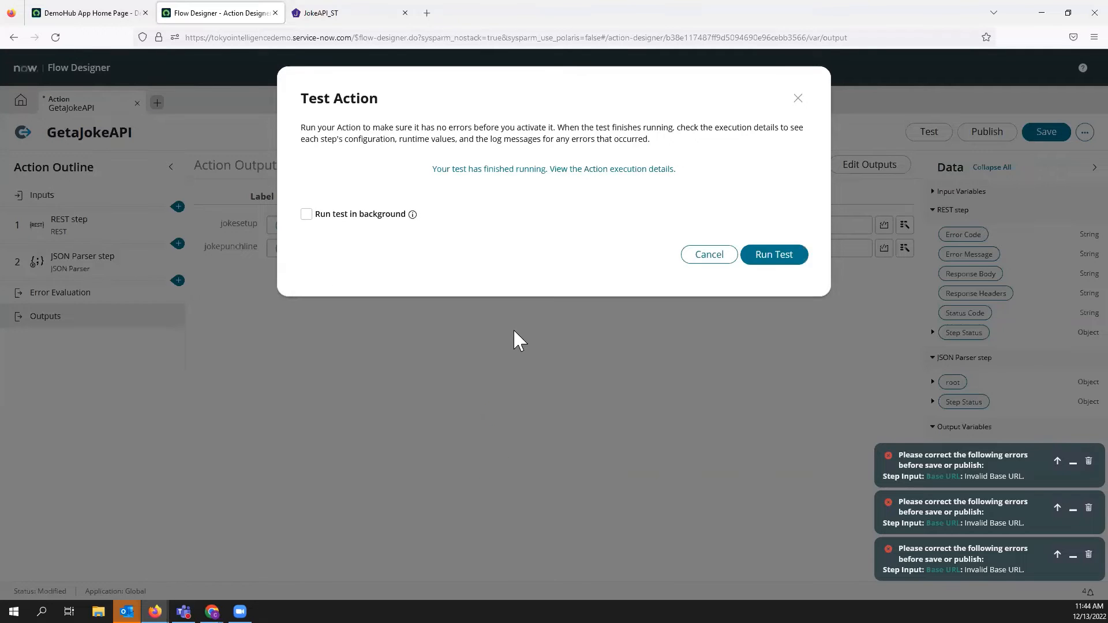
left_click(542, 169)
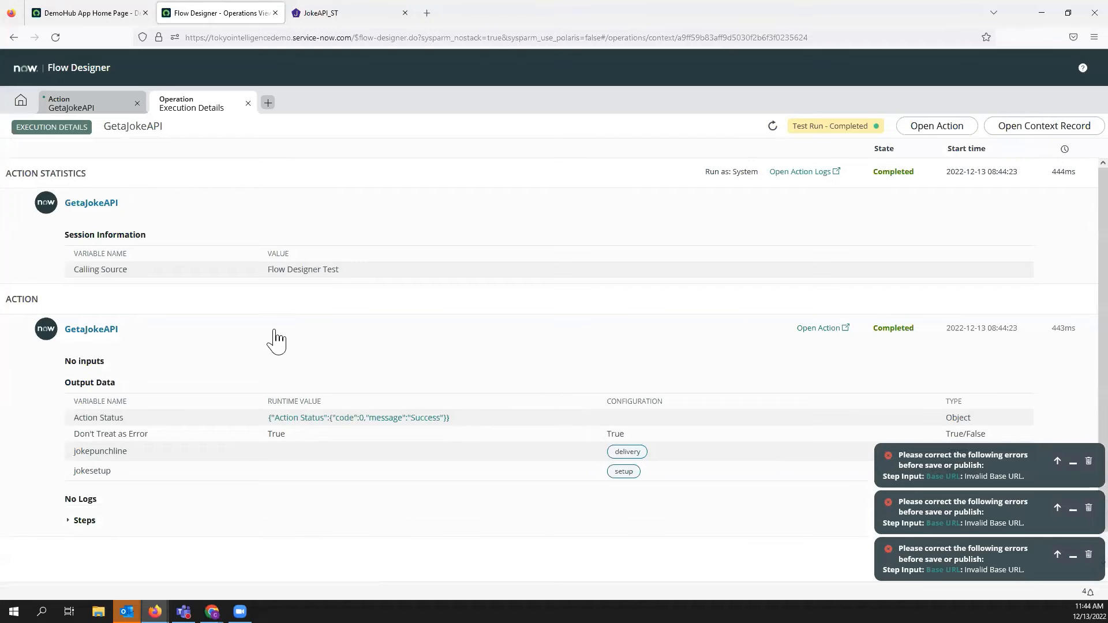
scroll(242, 410, "down", 1)
left_click_drag(304, 428, 306, 447)
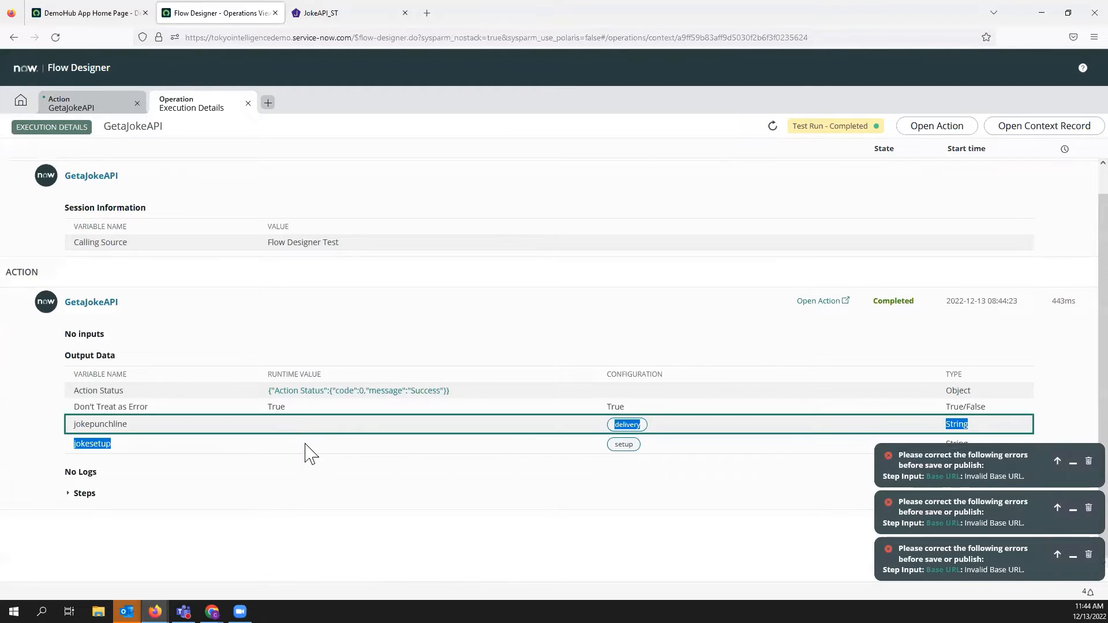
left_click(304, 444)
left_click(435, 276)
scroll(267, 430, "up", 1)
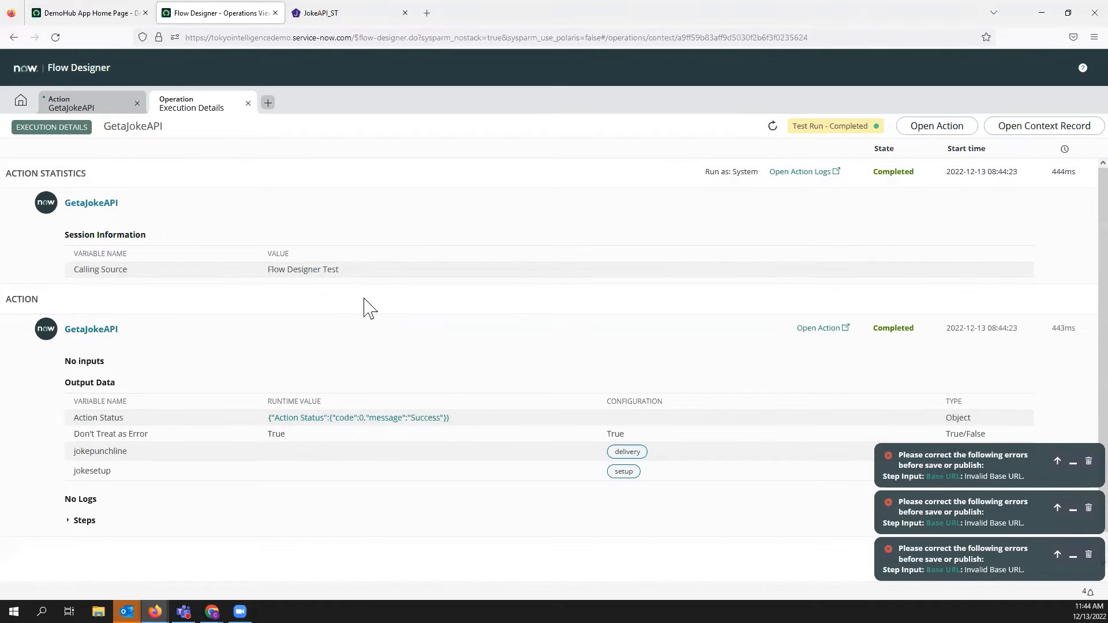
scroll(356, 465, "down", 1)
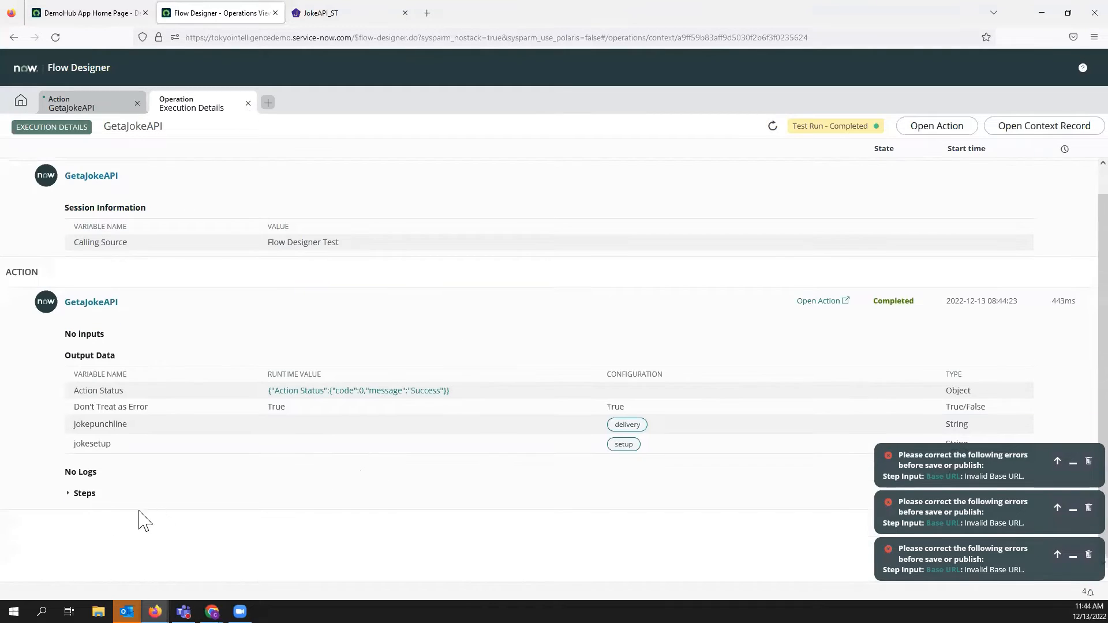
Check the REST response body and JSON Parser data of the executed steps, and close the test results
left_click(93, 502)
scroll(210, 470, "down", 15)
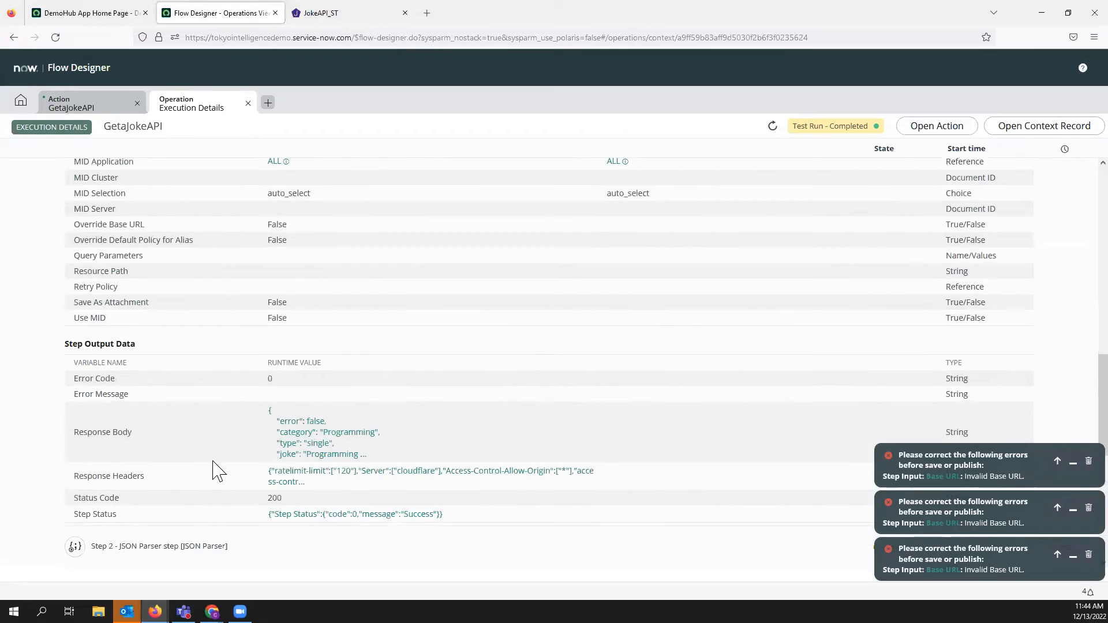
scroll(214, 470, "down", 5)
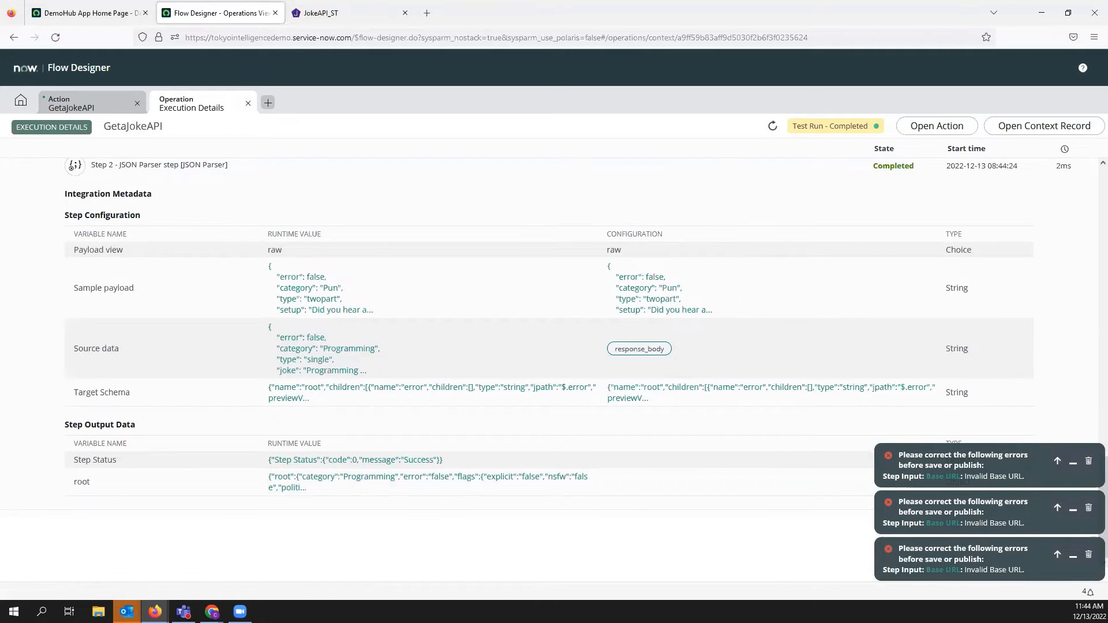
left_click(249, 103)
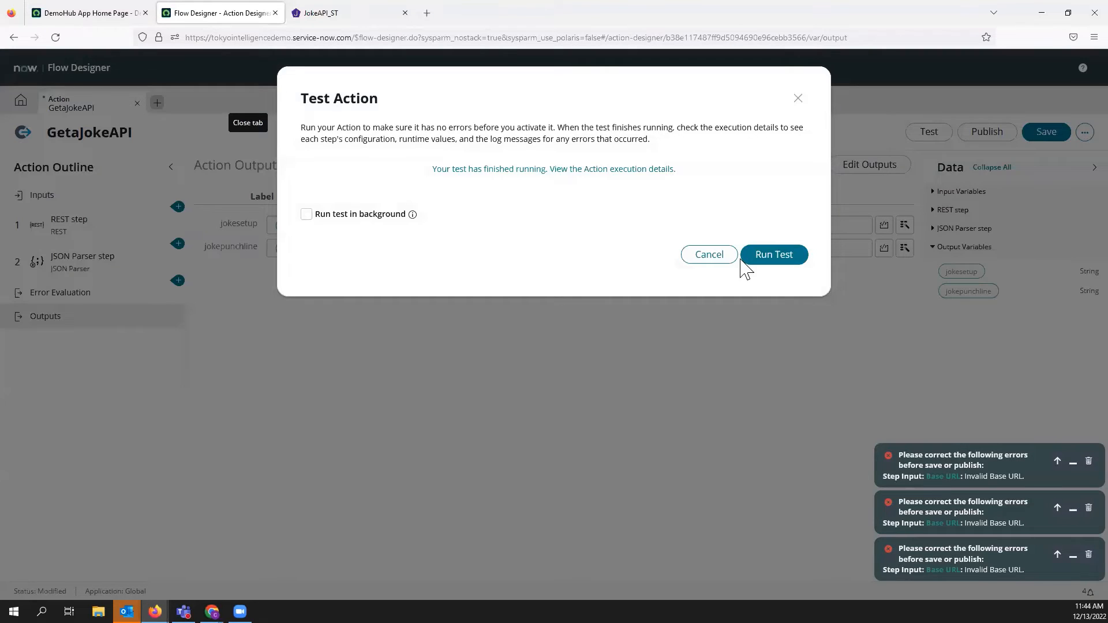
left_click(708, 259)
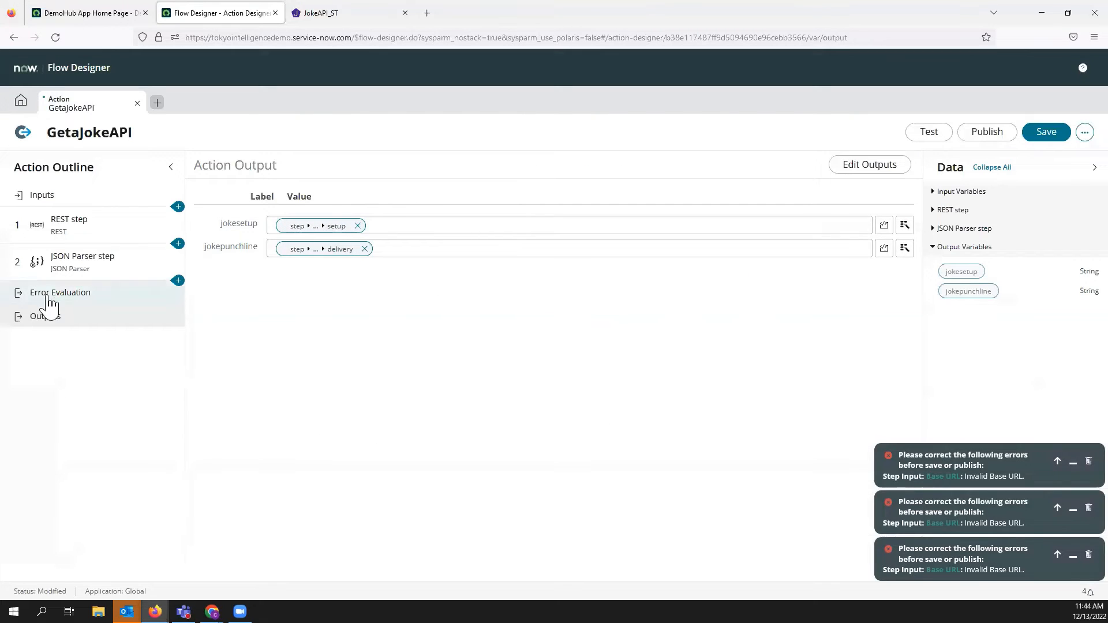
Check the action's Error Evaluation, JSON Parser step and REST step settings, and try to publish the action
left_click(86, 290)
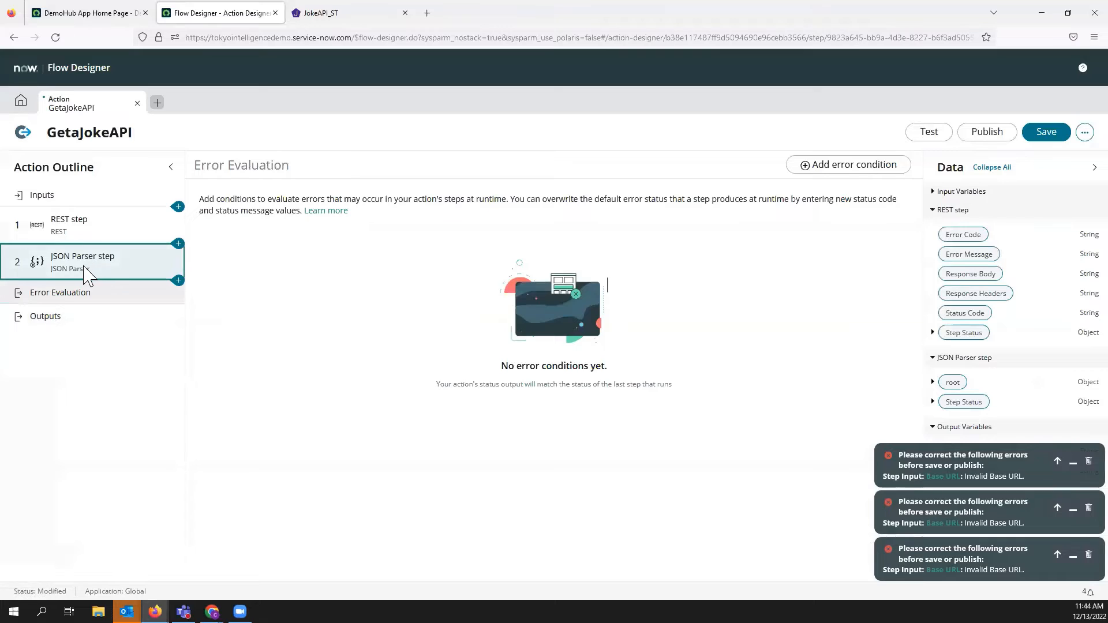
left_click(91, 270)
left_click(98, 231)
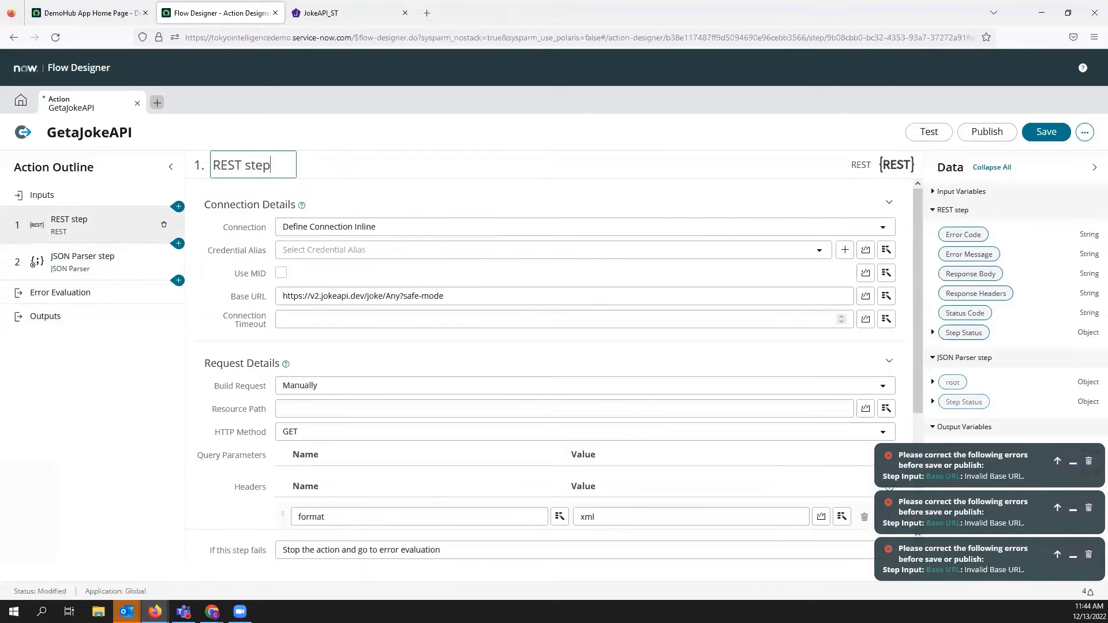
scroll(408, 435, "down", 3)
scroll(408, 437, "up", 3)
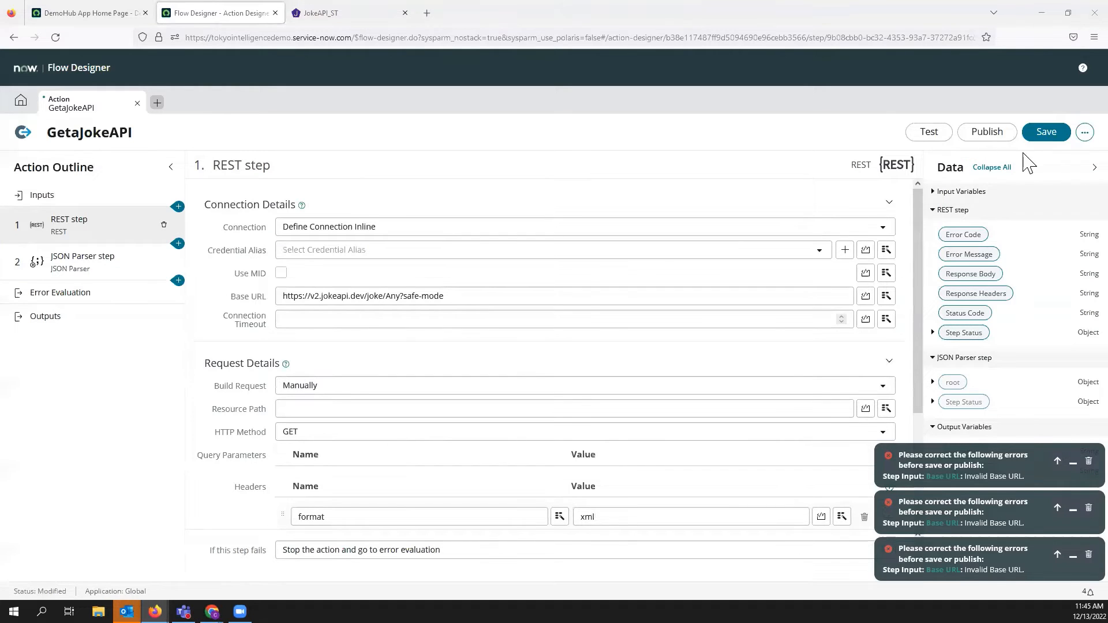
left_click(988, 134)
left_click(663, 221)
Search the instance's application navigator for virtual agent and open the Virtual Agent Designer
left_click(101, 23)
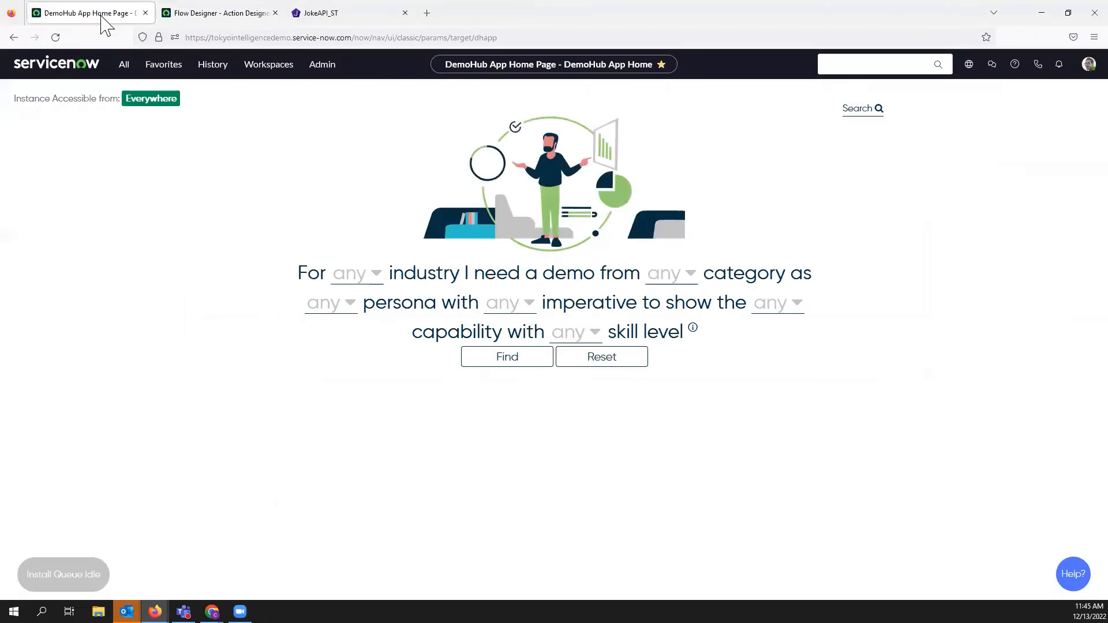
left_click(127, 67)
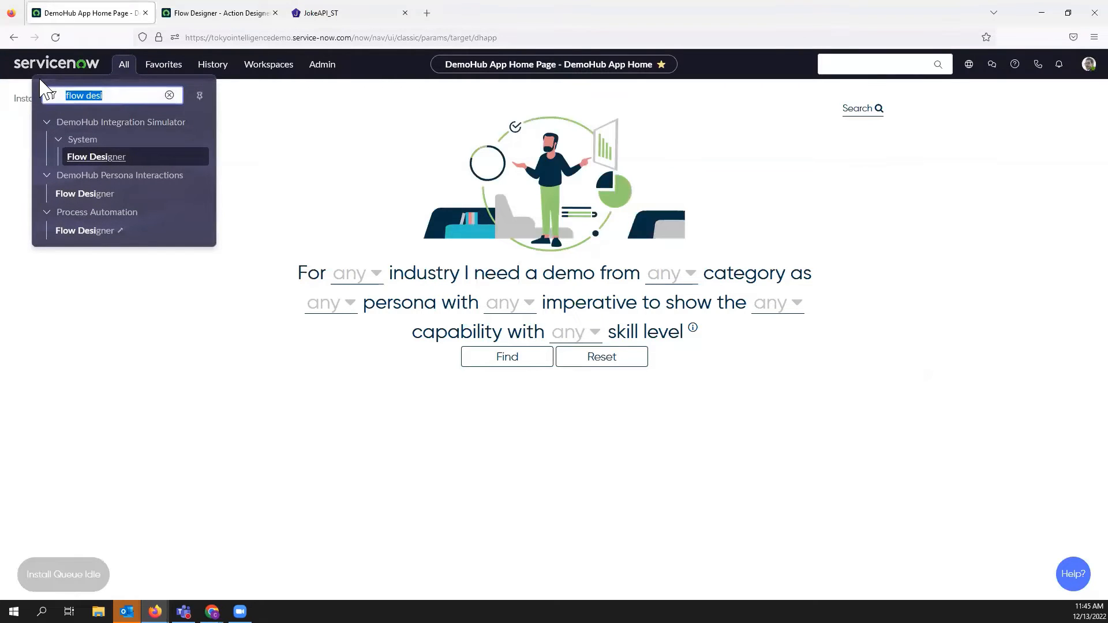
type("degner")
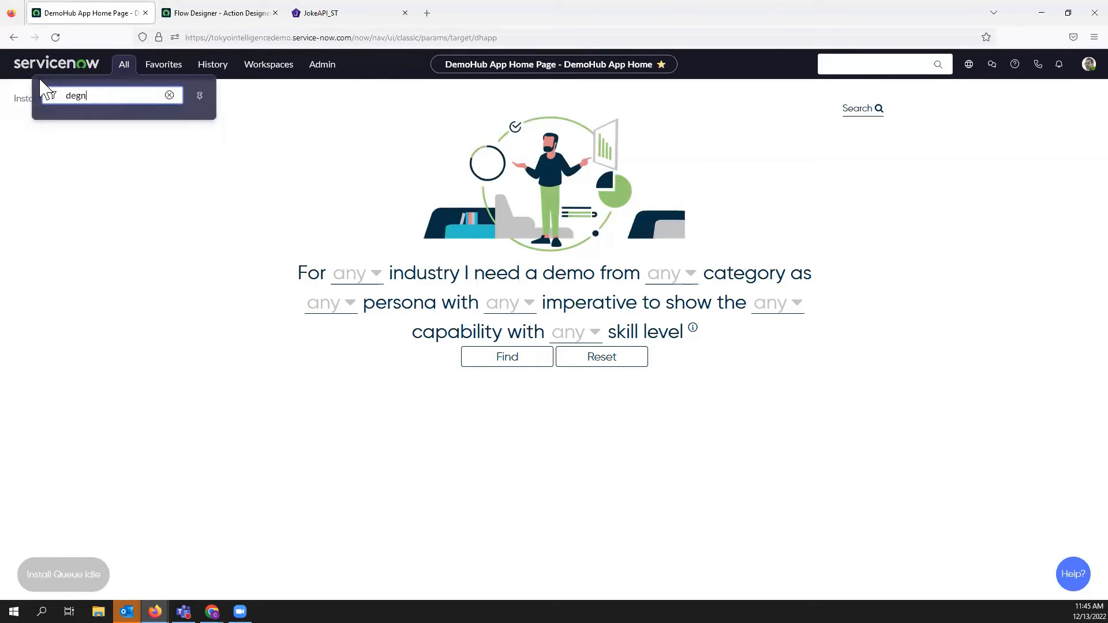
key("BackSpace")
type("esigner")
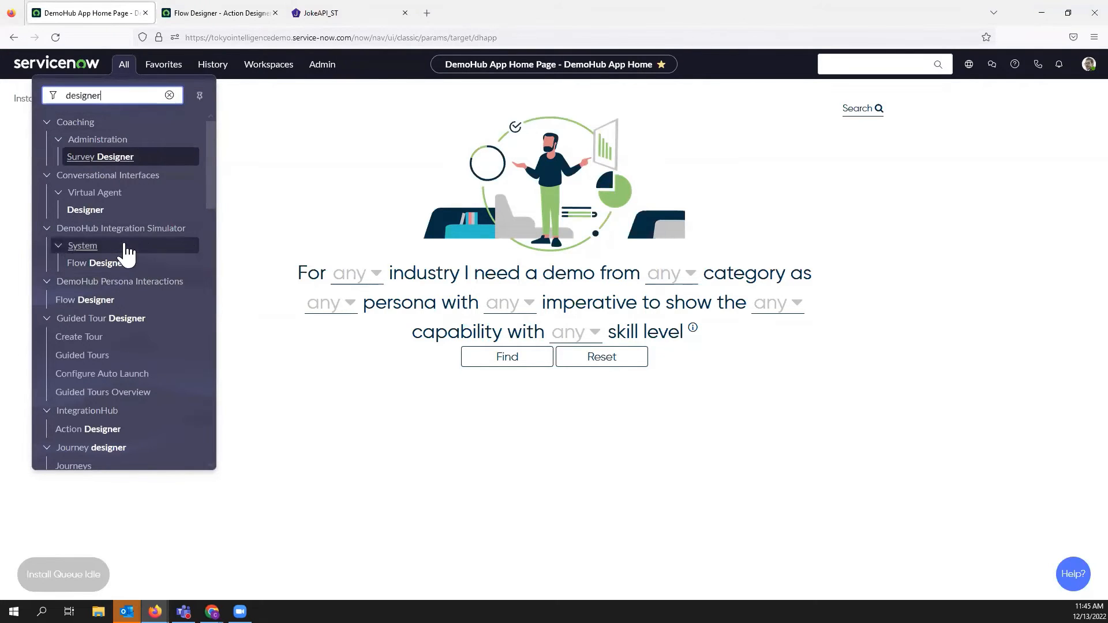
scroll(95, 341, "down", 3)
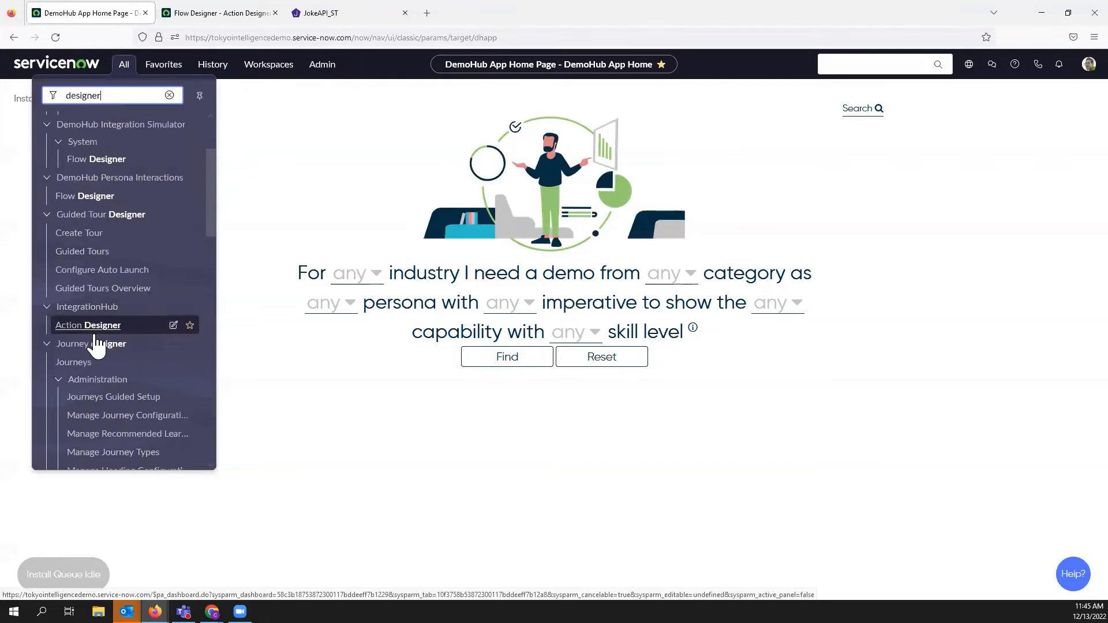
scroll(95, 340, "down", 4)
left_click_drag(103, 96, 39, 85)
type("virtual agent")
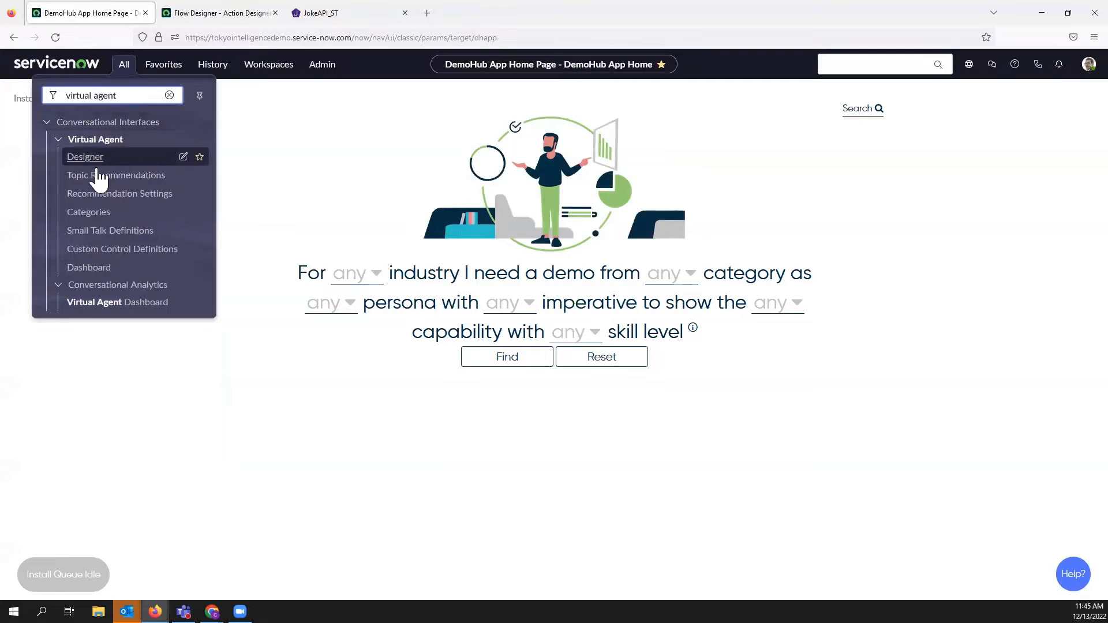
left_click(92, 160)
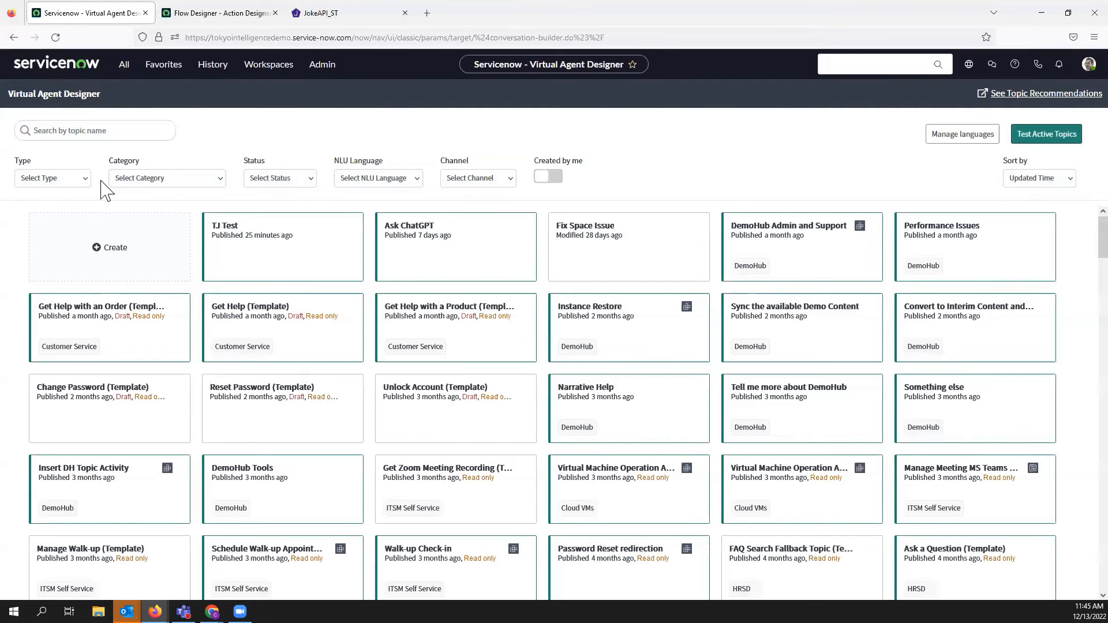
Create a new Virtual Agent topic named TellJoke with the type Small Talk
left_click(86, 247)
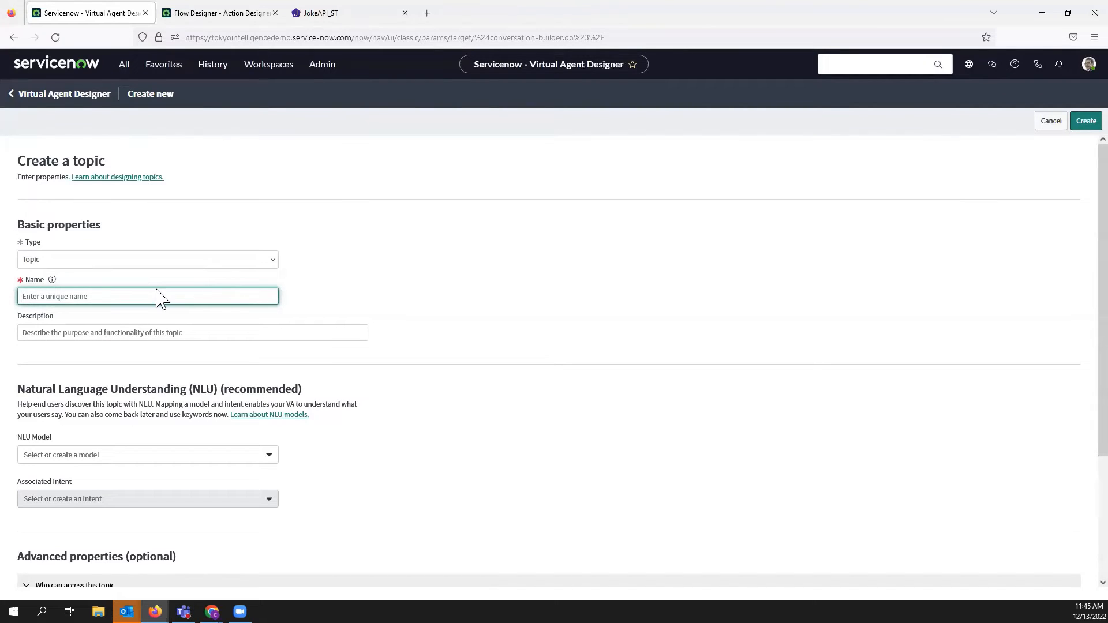
type("tell")
key("BackSpace")
type("TellJoke")
left_click(262, 261)
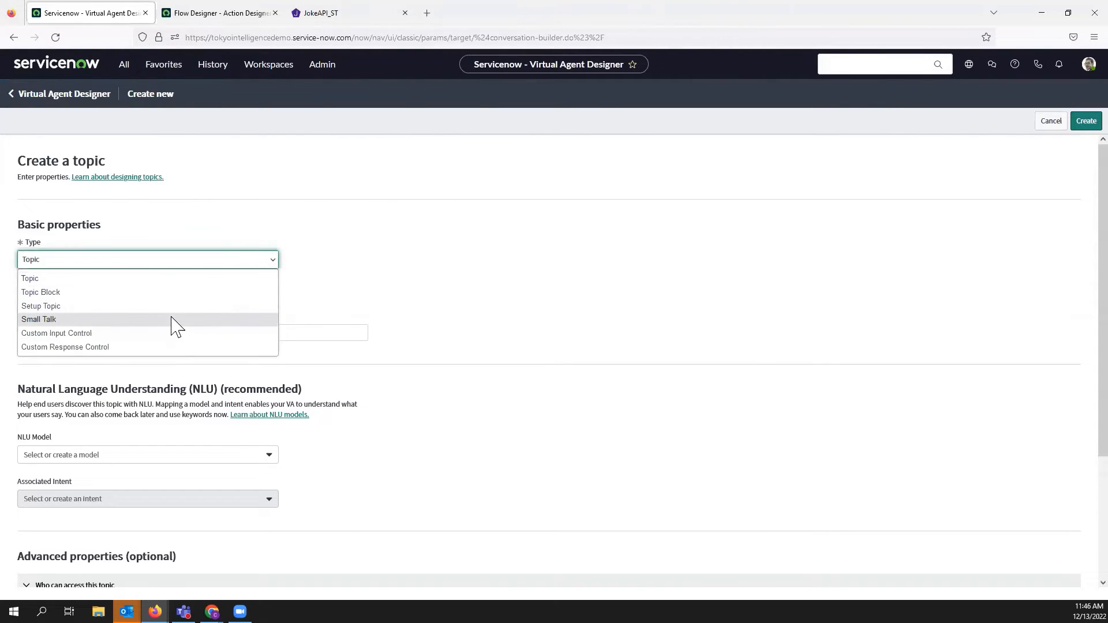
left_click(173, 320)
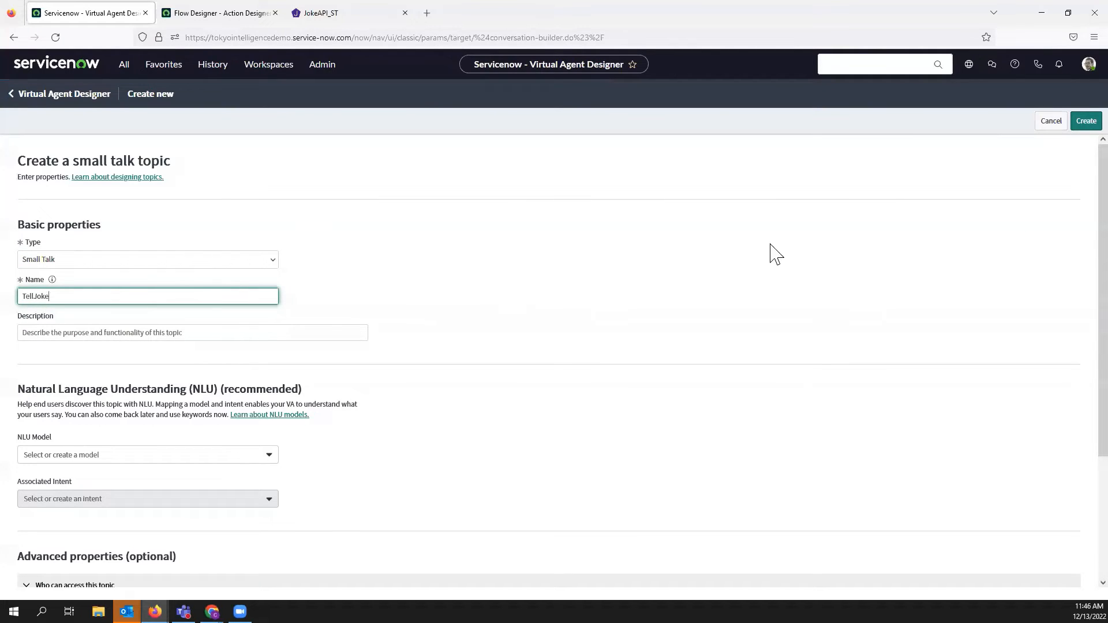
left_click(1081, 123)
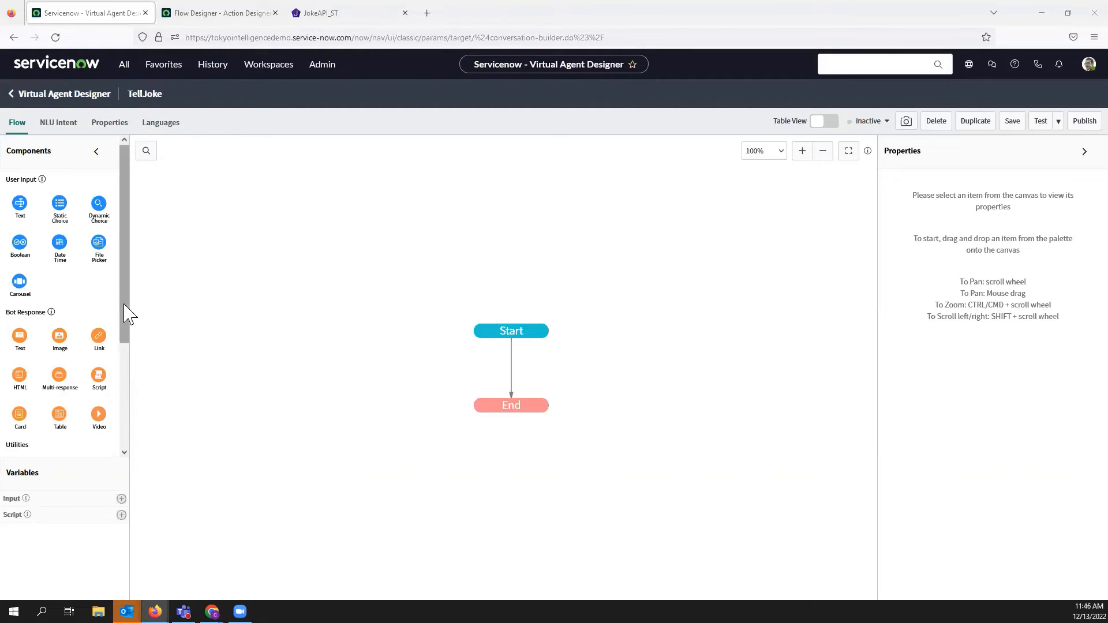
Add an Action utility node between Start and End, named getjoke, with its spoke set to Global
left_click_drag(126, 301, 120, 424)
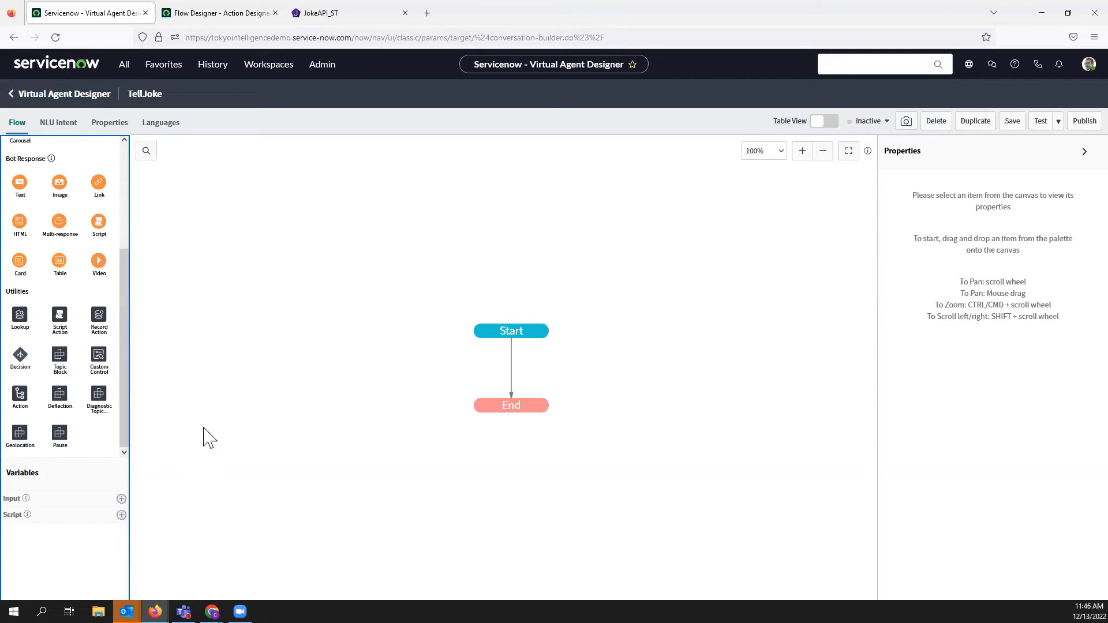
left_click_drag(19, 393, 536, 369)
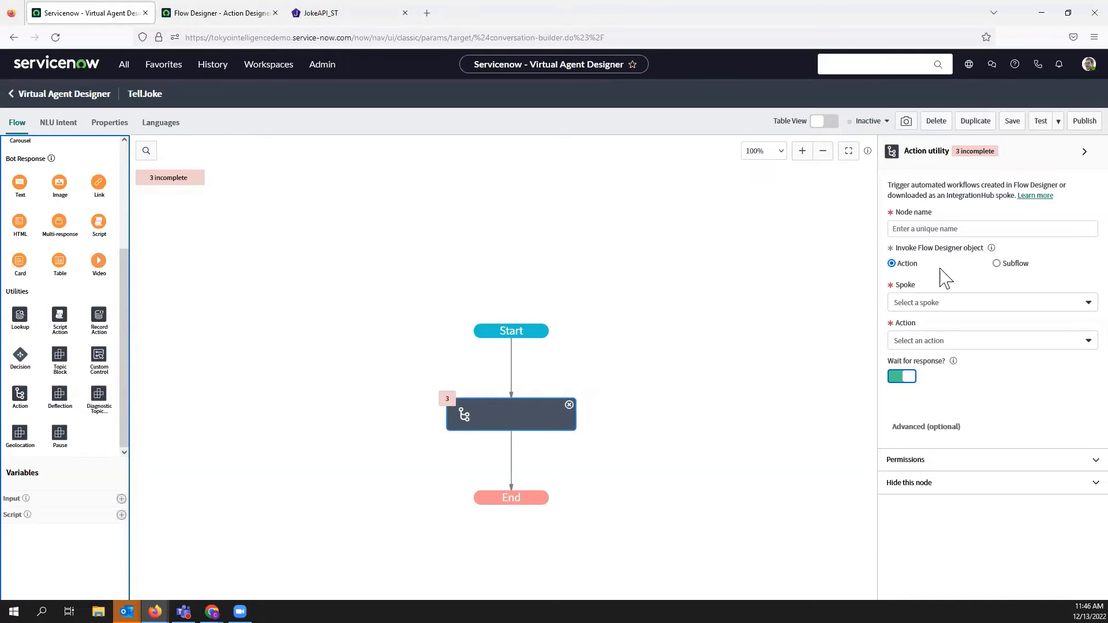
left_click(949, 228)
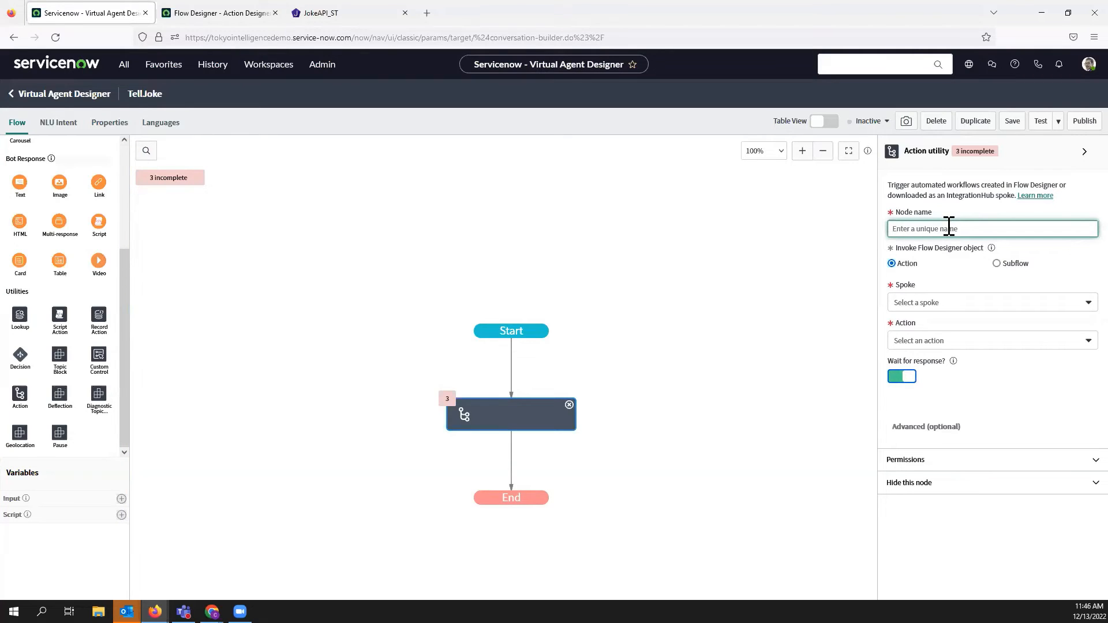
type("getjoke")
left_click(917, 302)
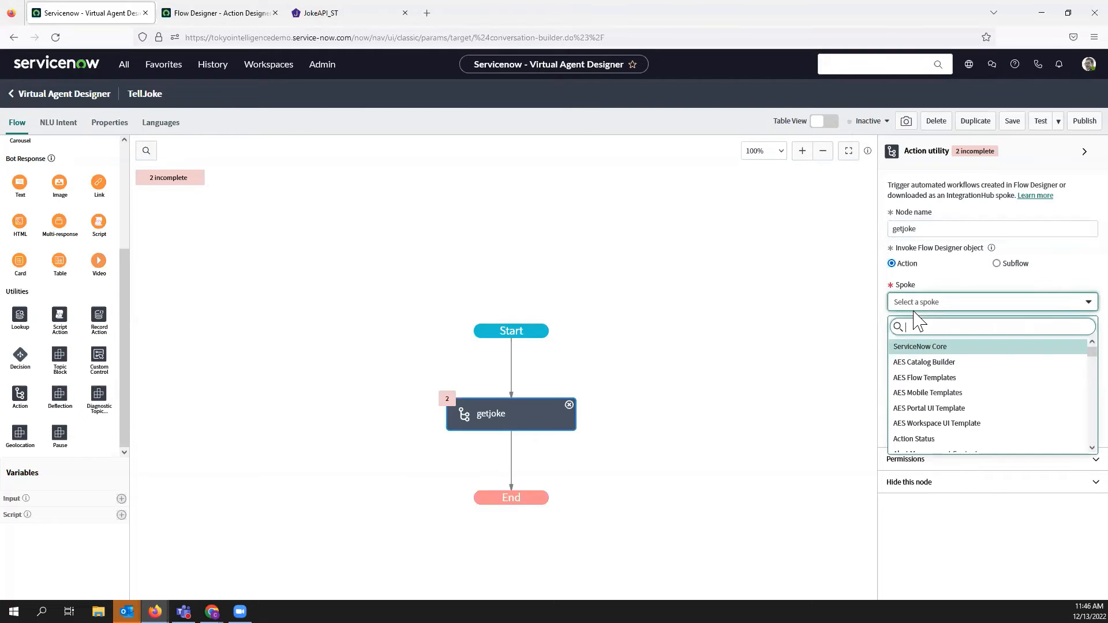
type("global")
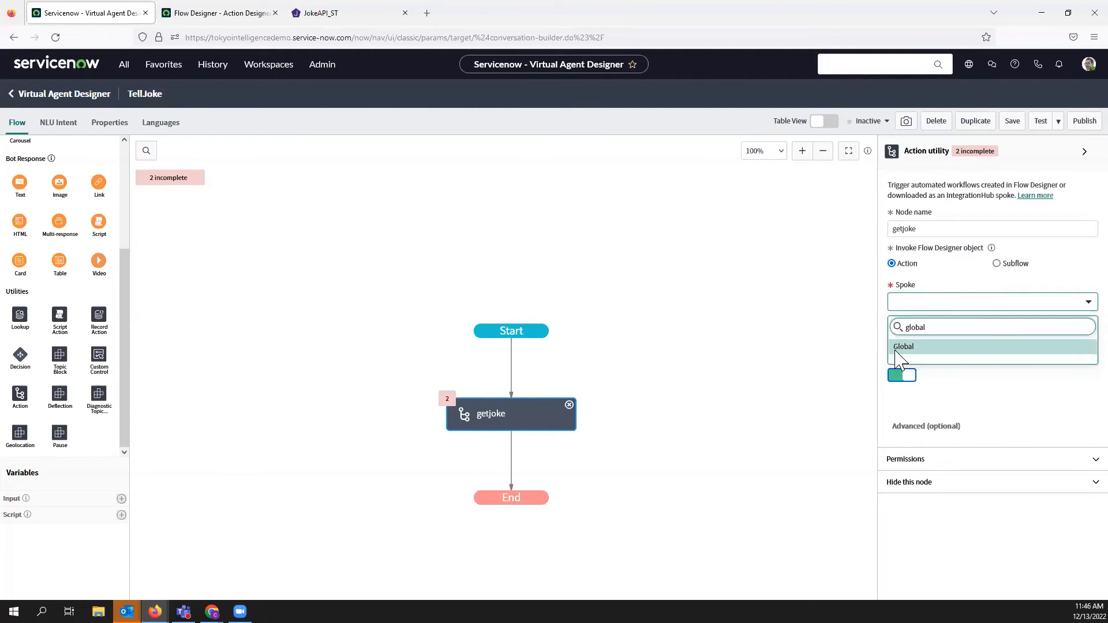
left_click(901, 348)
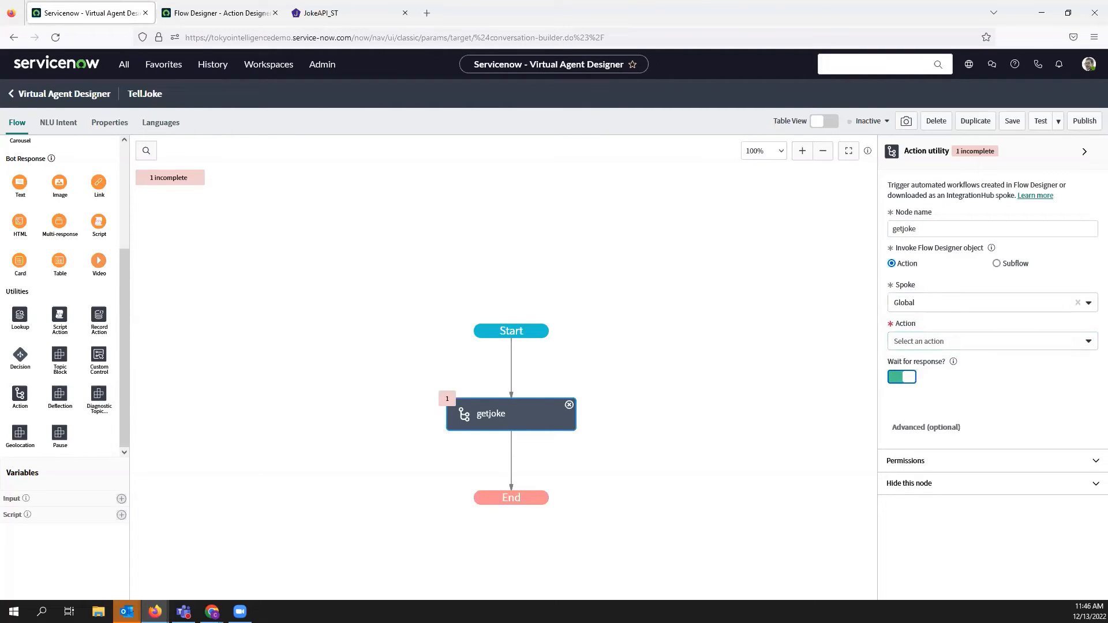
left_click(946, 342)
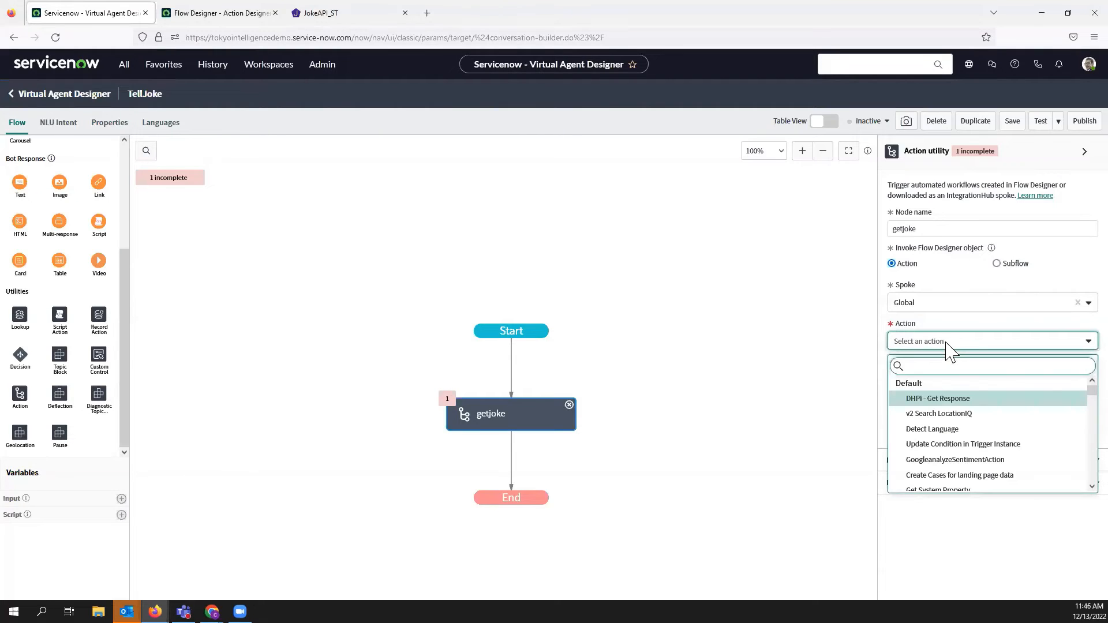
type("geta")
key("BackSpace")
key("BackSpace")
key("BackSpace")
key("BackSpace")
key("BackSpace")
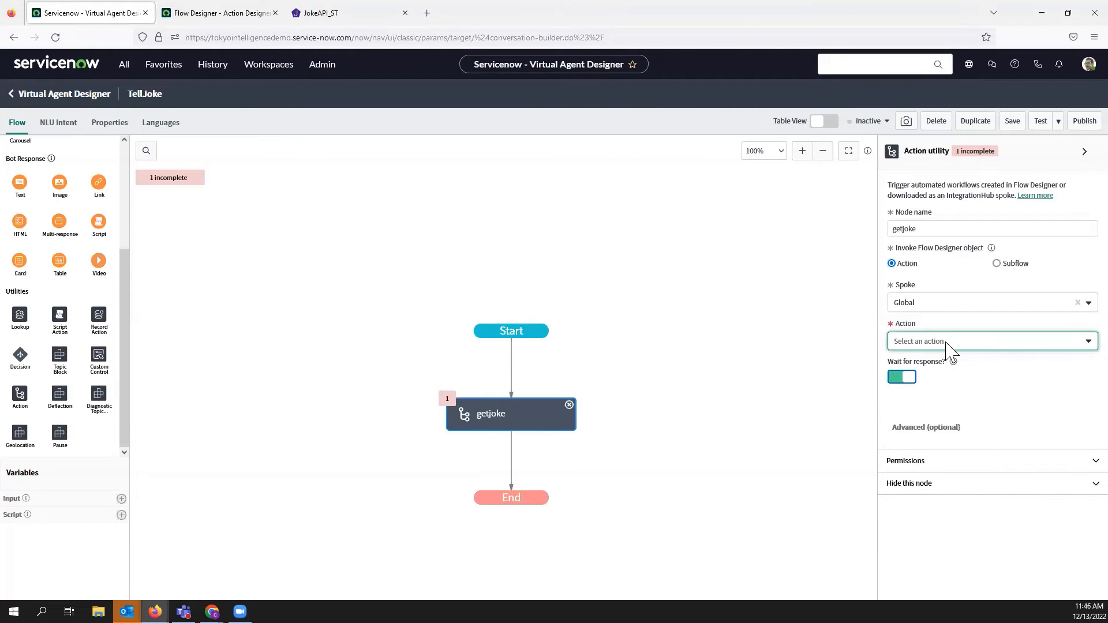
Find the GetJokeAPI action, assign it to the getjoke node, and check its output mapping
left_click(946, 342)
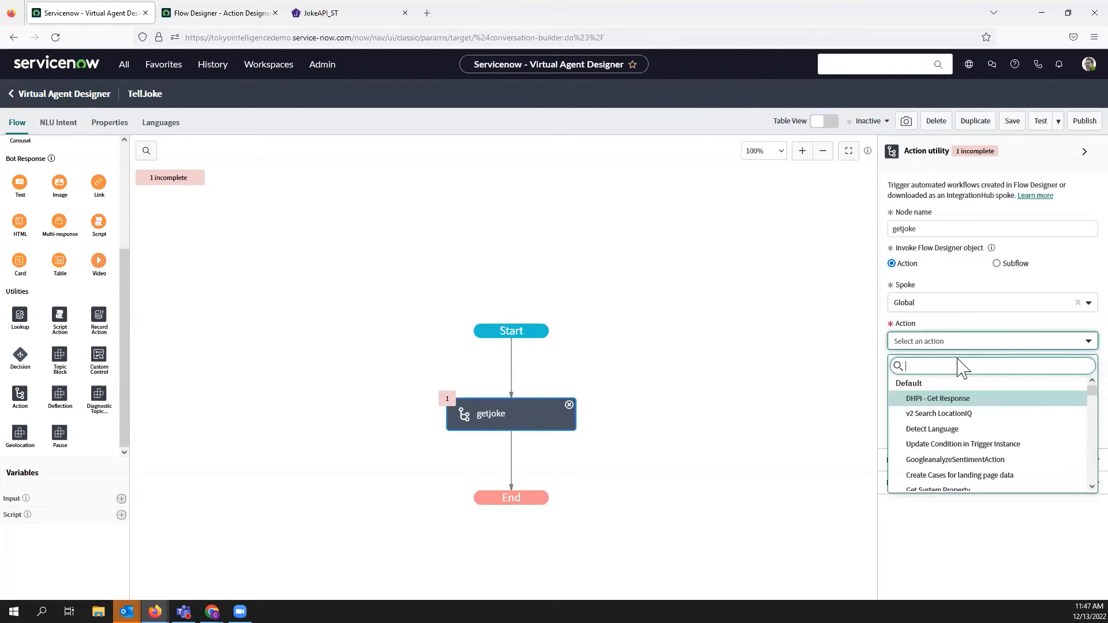
type("get")
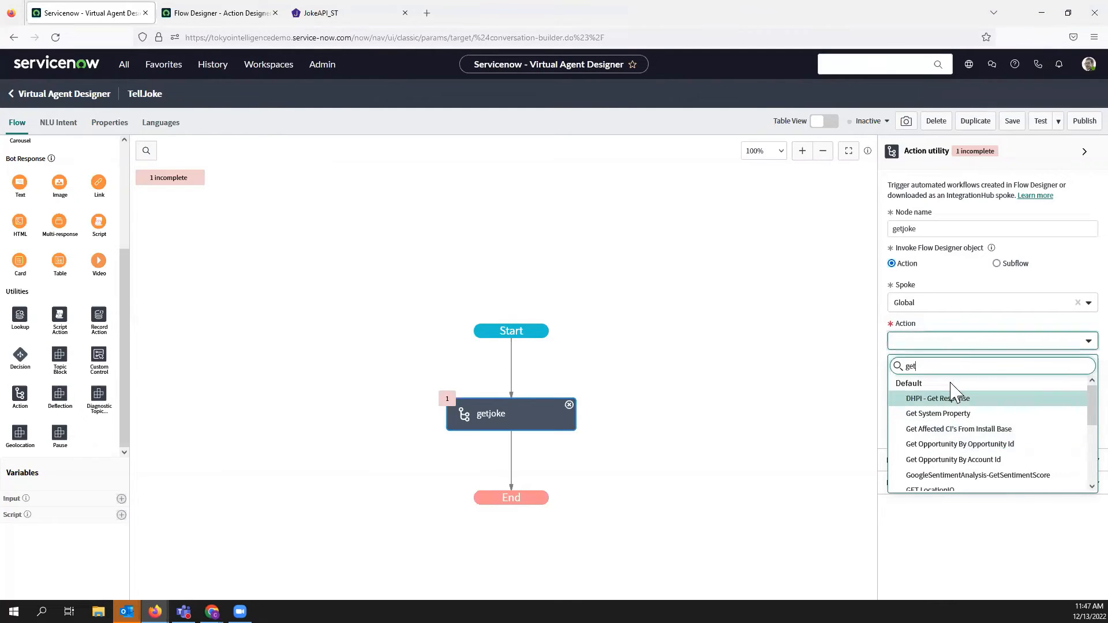
scroll(952, 404, "down", 1)
scroll(951, 395, "up", 1)
scroll(949, 398, "down", 1)
scroll(950, 404, "down", 1)
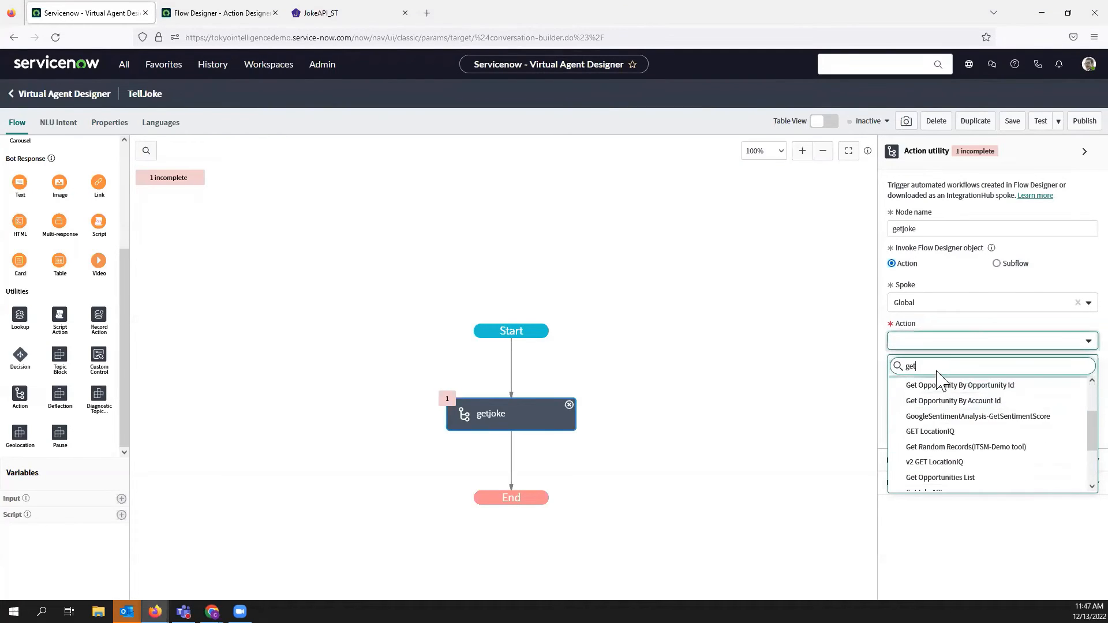
left_click(954, 342)
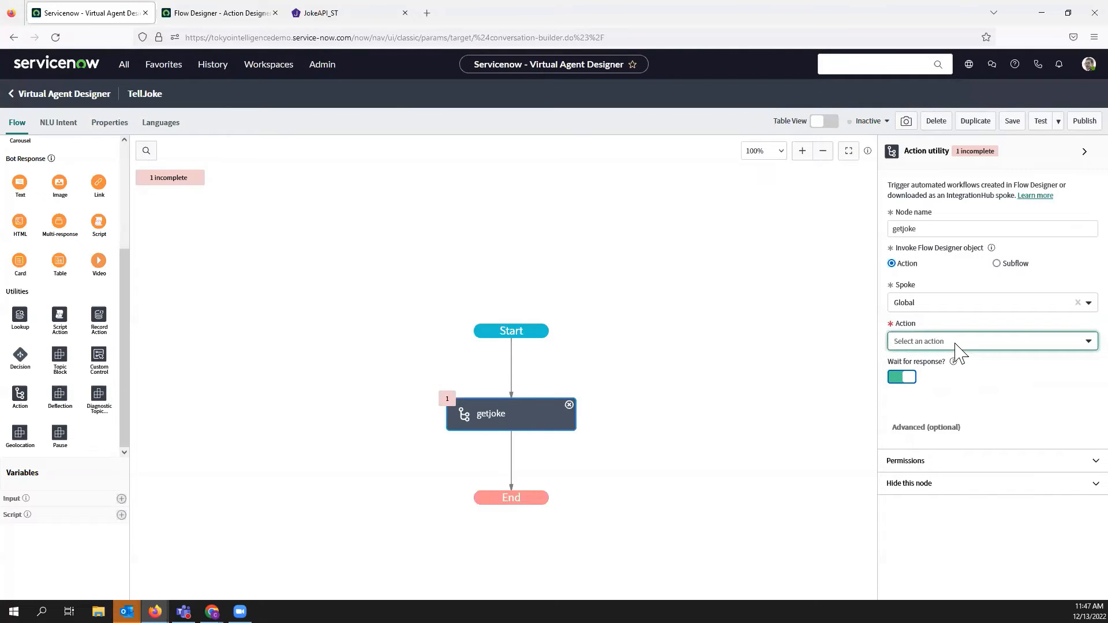
left_click(954, 343)
type("j")
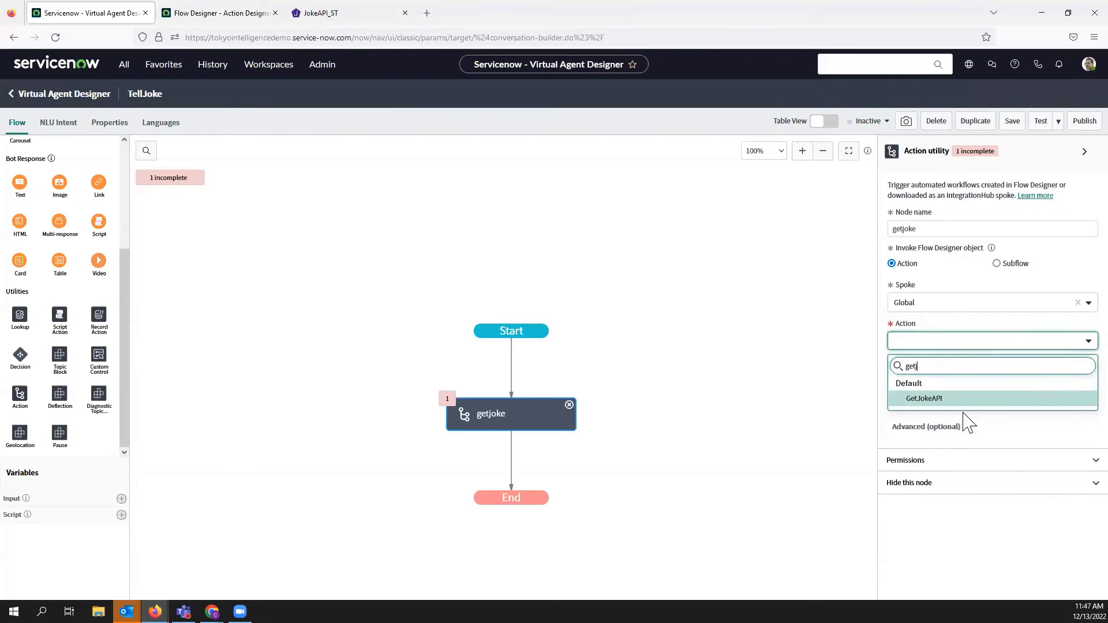
left_click(929, 399)
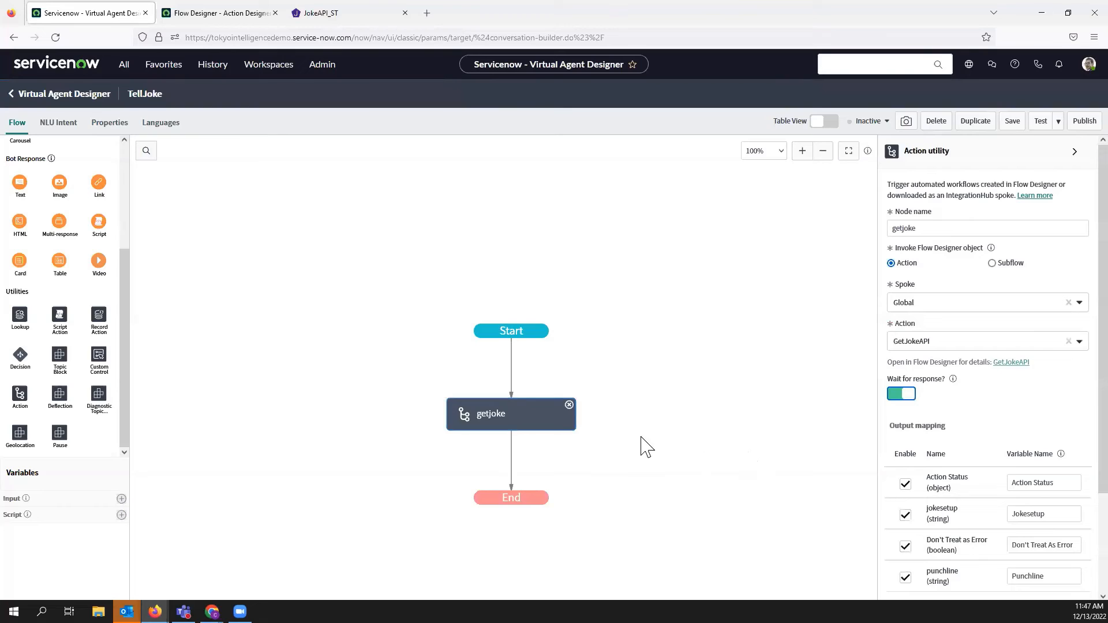
scroll(932, 490, "down", 2)
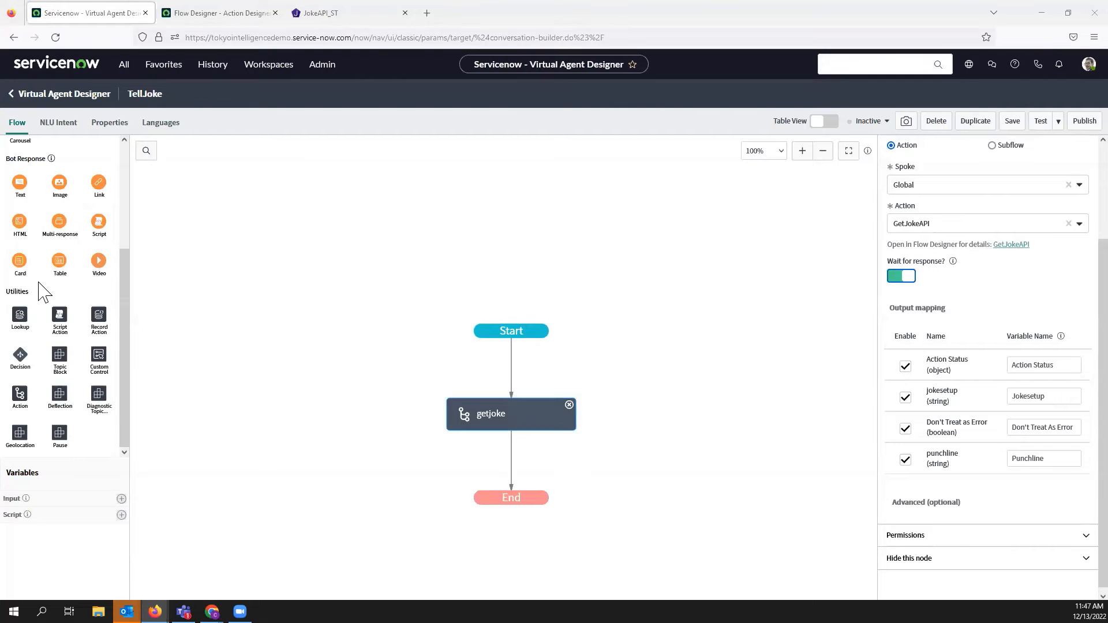
Add a Text bot response named jokesetup after getjoke, with the Jokesetup input variable as its response message
scroll(37, 288, "up", 5)
left_click_drag(129, 365, 542, 469)
left_click(935, 217)
type("jokesetup")
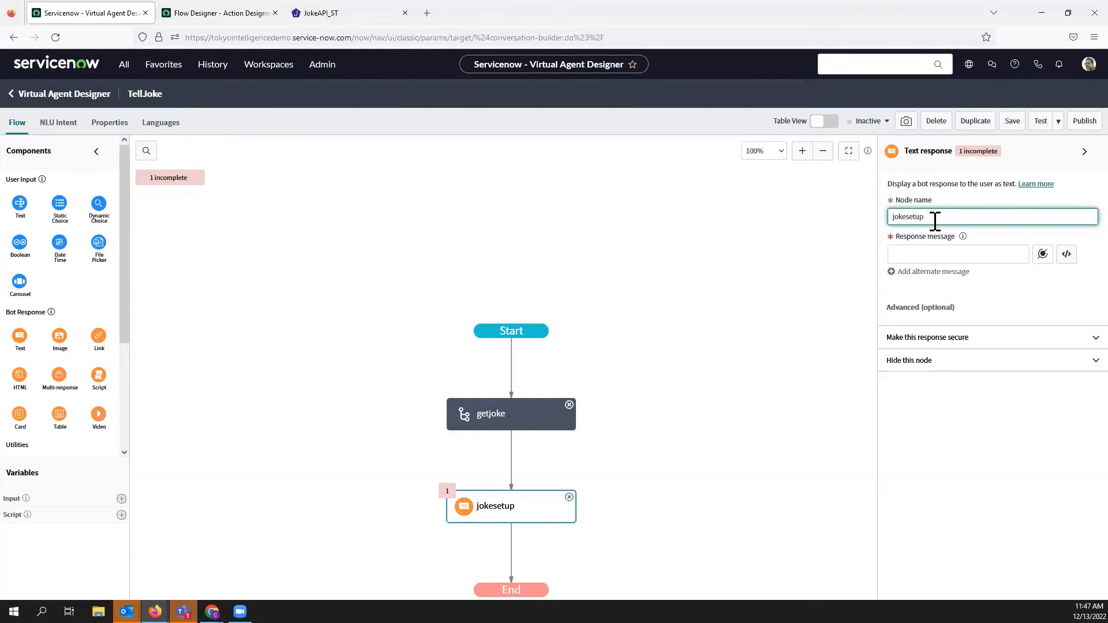
left_click(1042, 255)
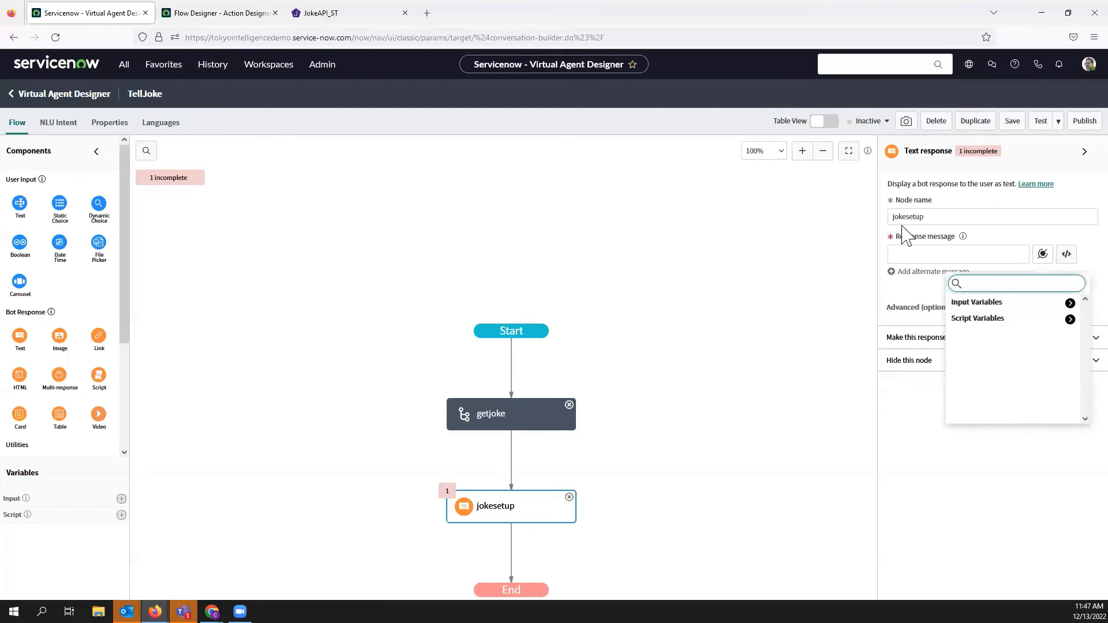
left_click(1074, 304)
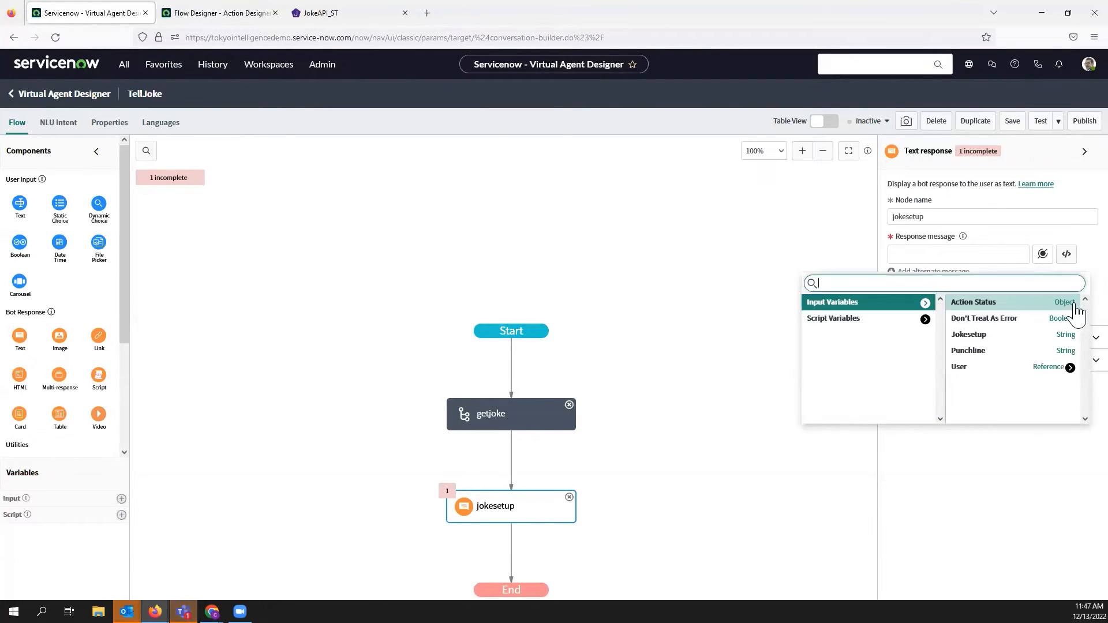
left_click(971, 336)
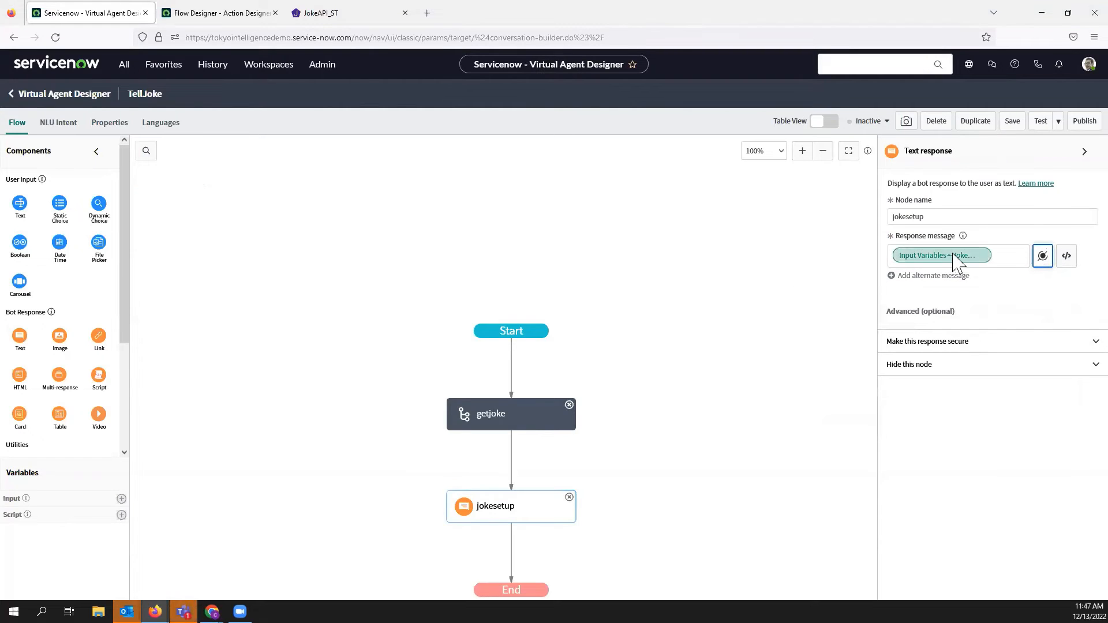
Add a Pause utility node named pause after jokesetup, with its duration set to 2 seconds
scroll(64, 347, "down", 3)
left_click_drag(60, 433, 531, 520)
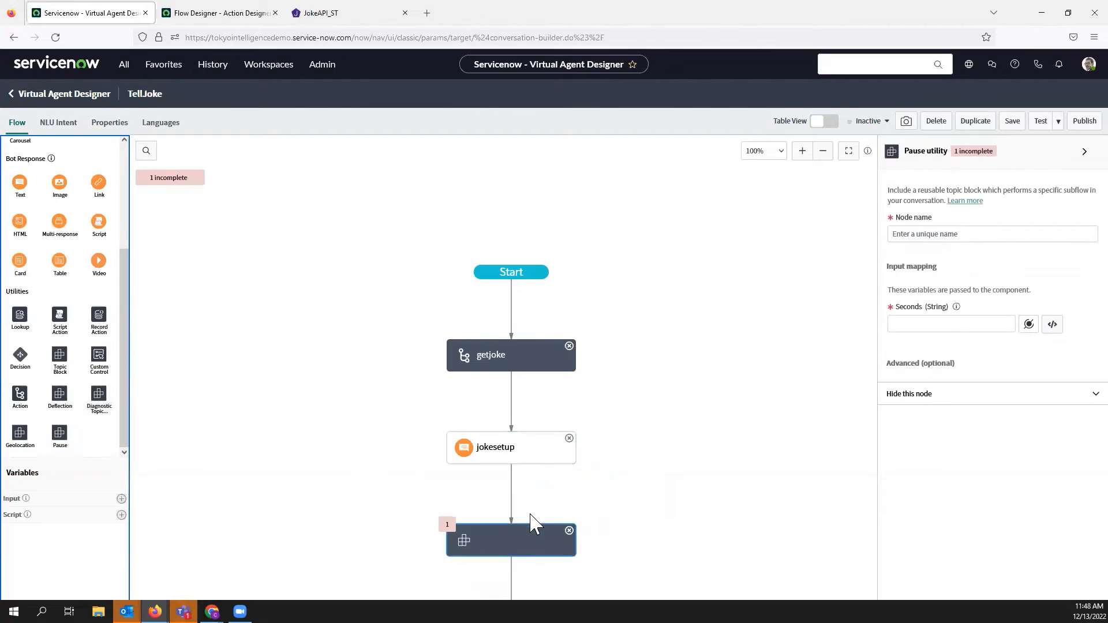
left_click(931, 234)
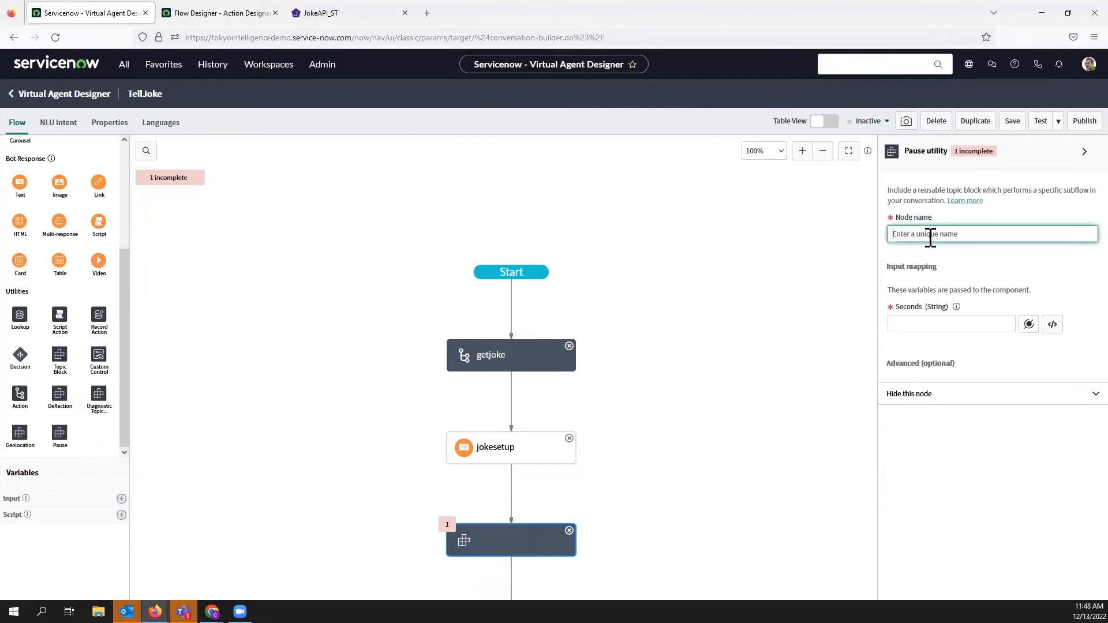
type("puase")
key("ctrl+a")
type("aus")
key("BackSpace")
key("BackSpace")
key("BackSpace")
type("pa")
left_click(922, 327)
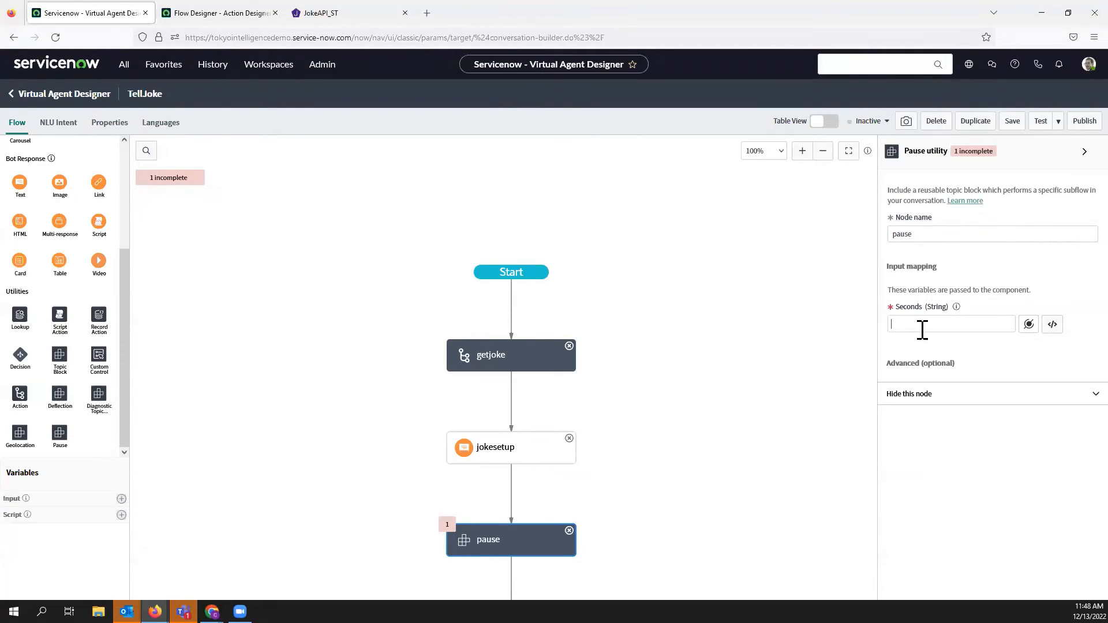
type("2")
left_click(796, 333)
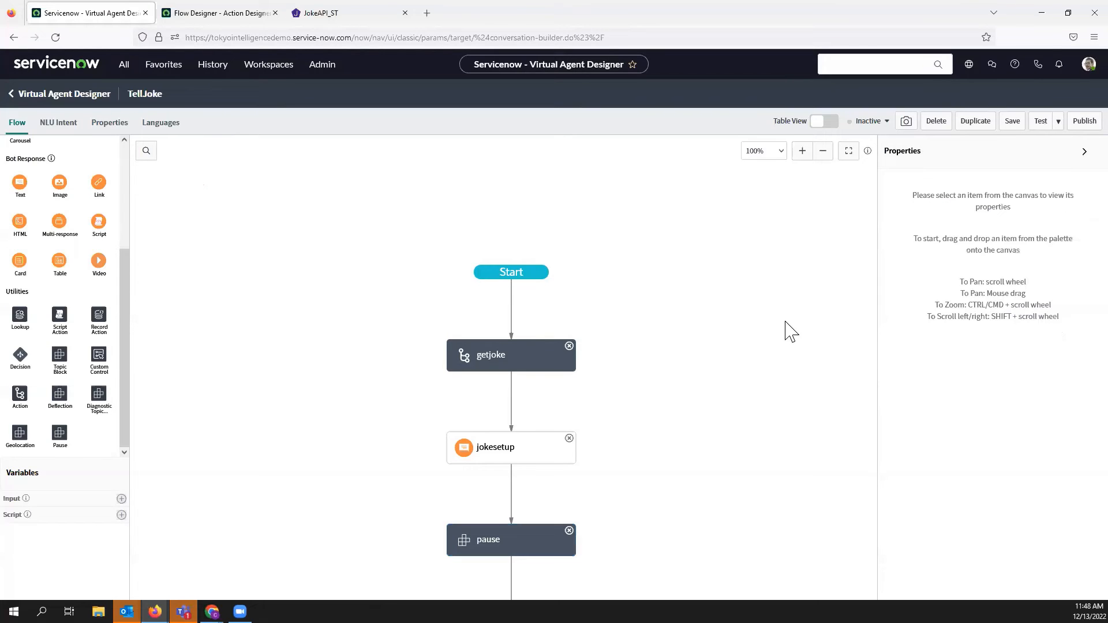
left_click(520, 539)
scroll(694, 460, "down", 2)
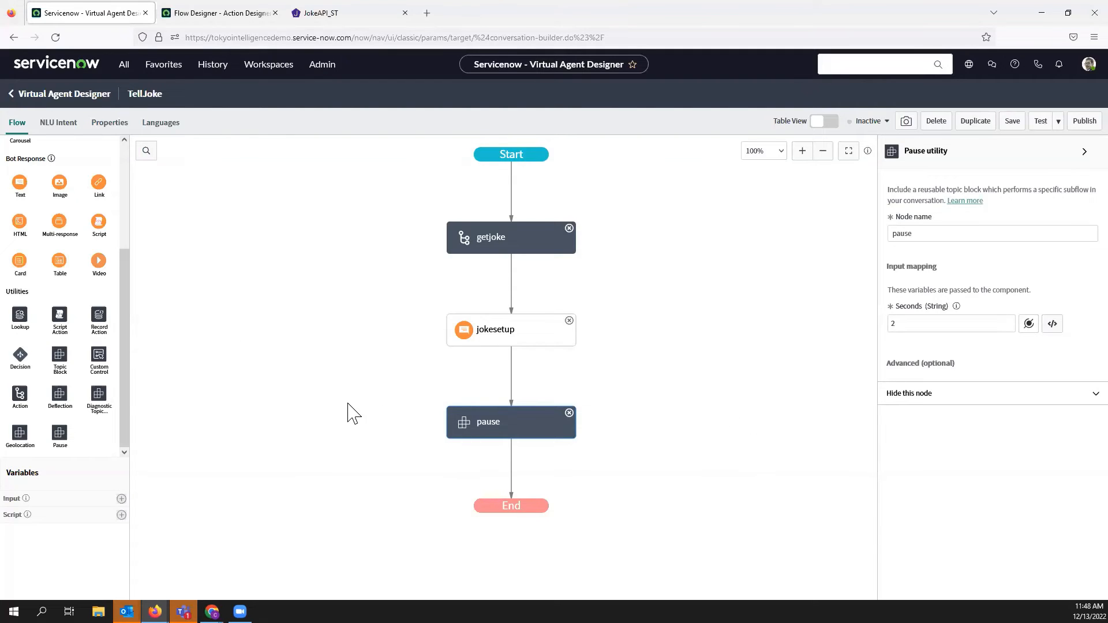
Add a Text bot response named punchline after pause, with the Punchline input variable as its response message
left_click_drag(20, 184, 548, 475)
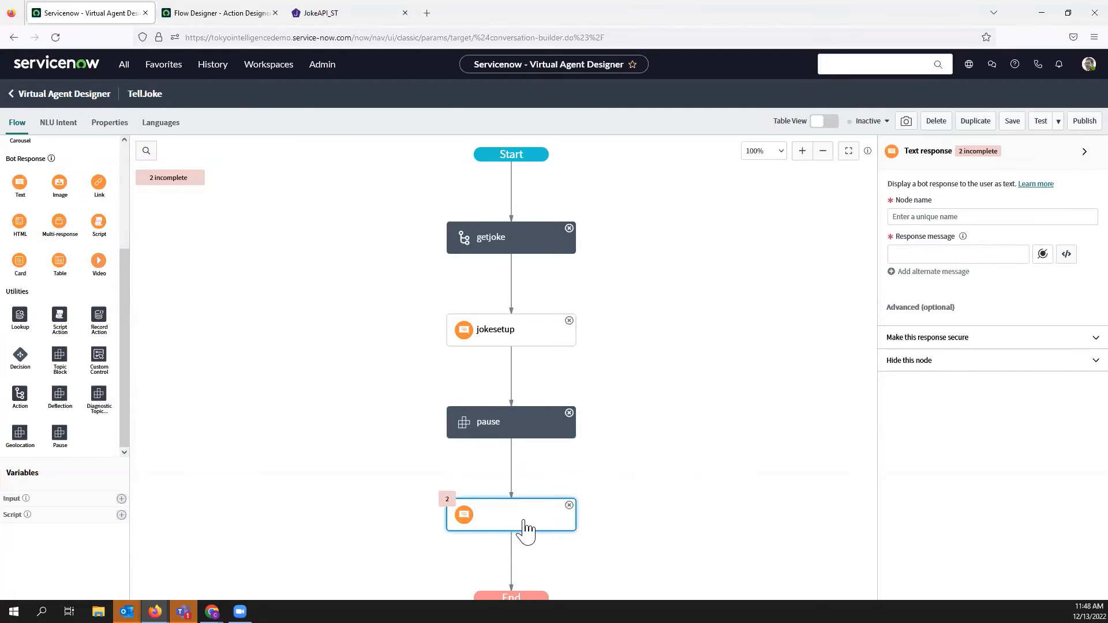
left_click(961, 219)
type("punchline")
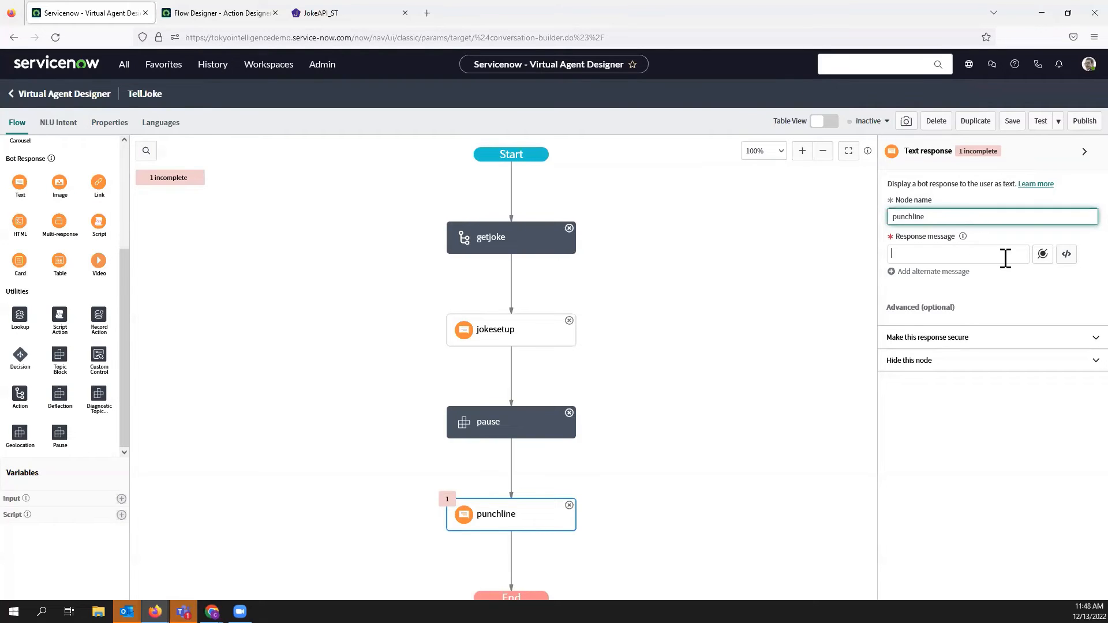
left_click(1067, 254)
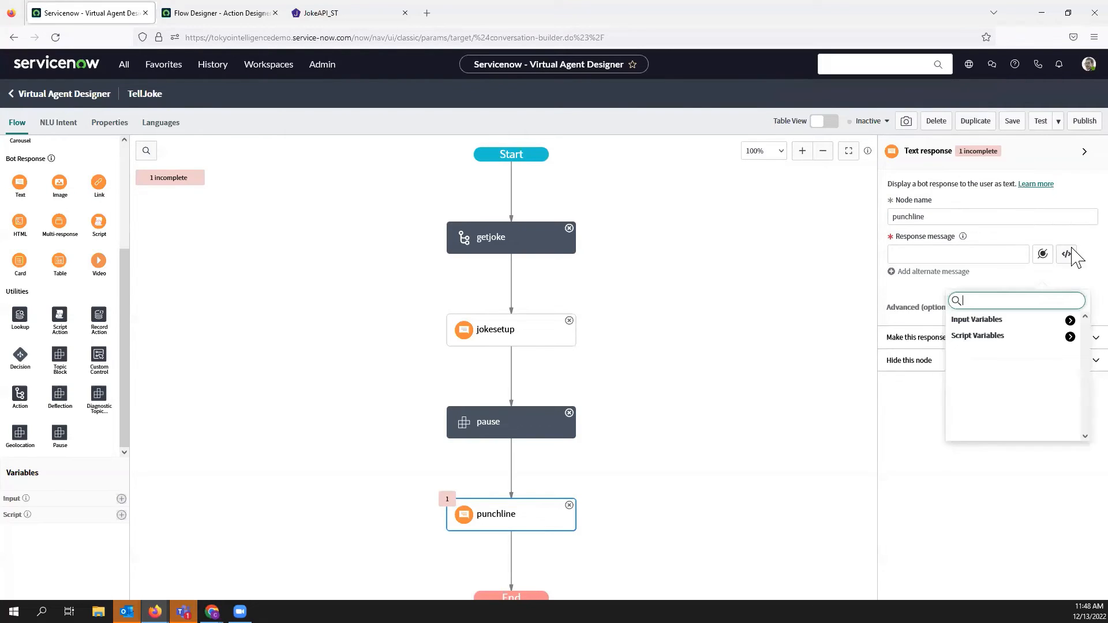
left_click(1069, 320)
left_click(979, 370)
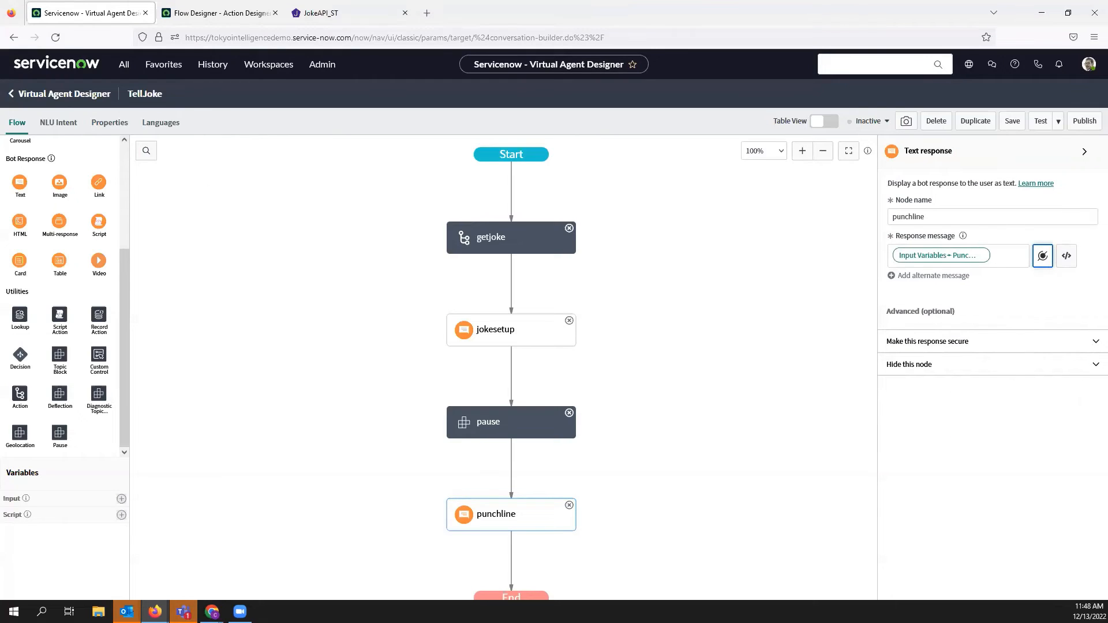
left_click(761, 346)
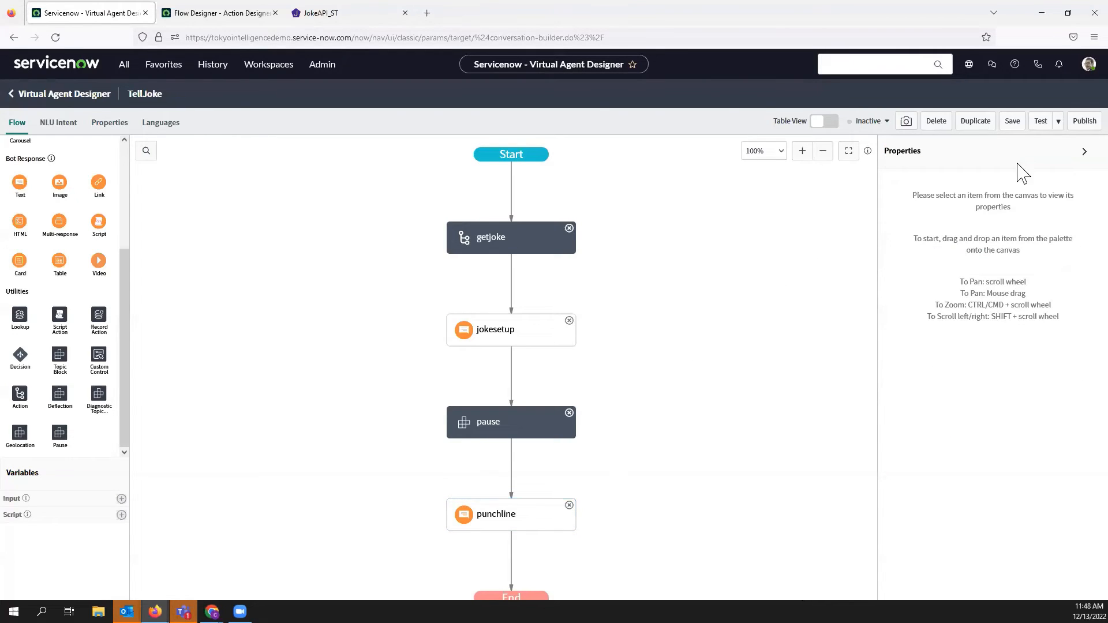
Save the TellJoke topic, run it in the test chat, and close the preview
left_click(1011, 121)
left_click(1040, 121)
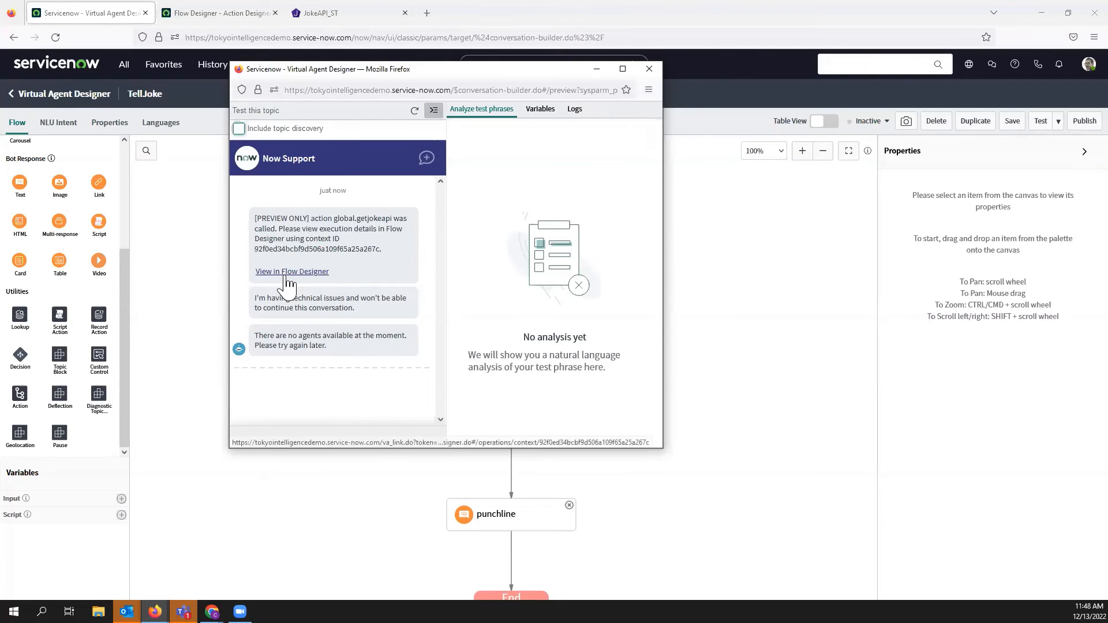
left_click(650, 69)
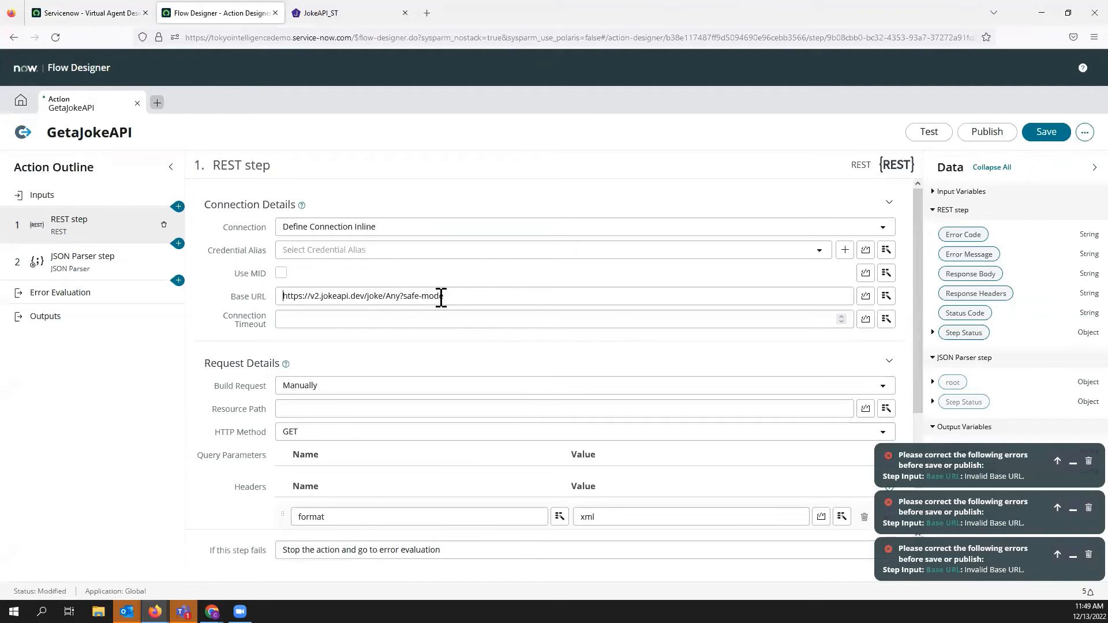
triple_click(449, 296)
left_click(462, 295)
left_click_drag(462, 296, 397, 301)
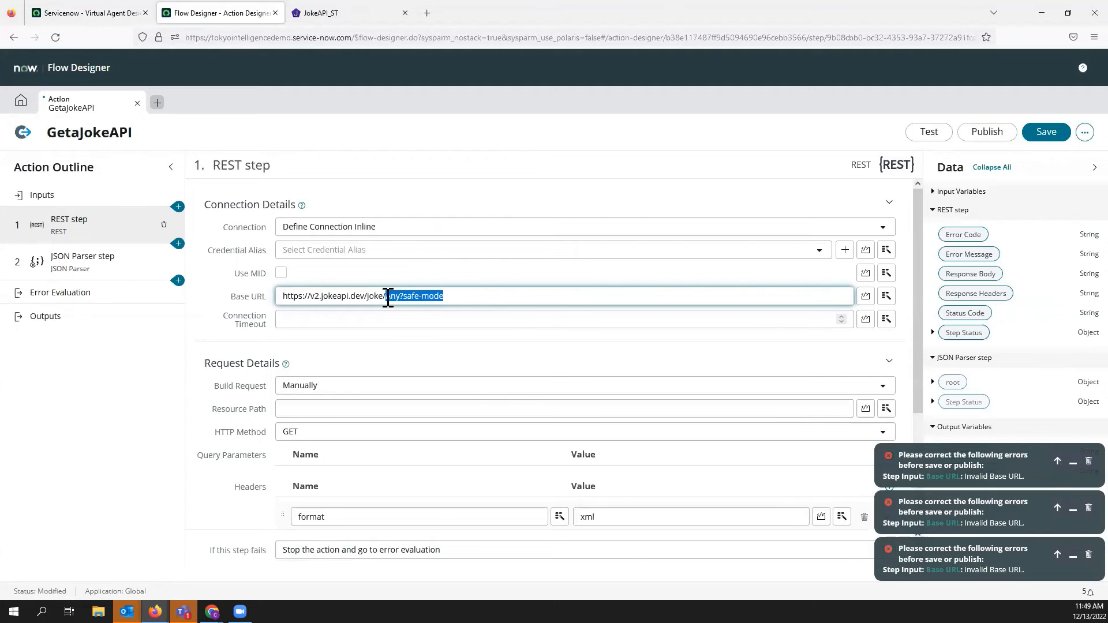
key("BackSpace")
left_click(1044, 132)
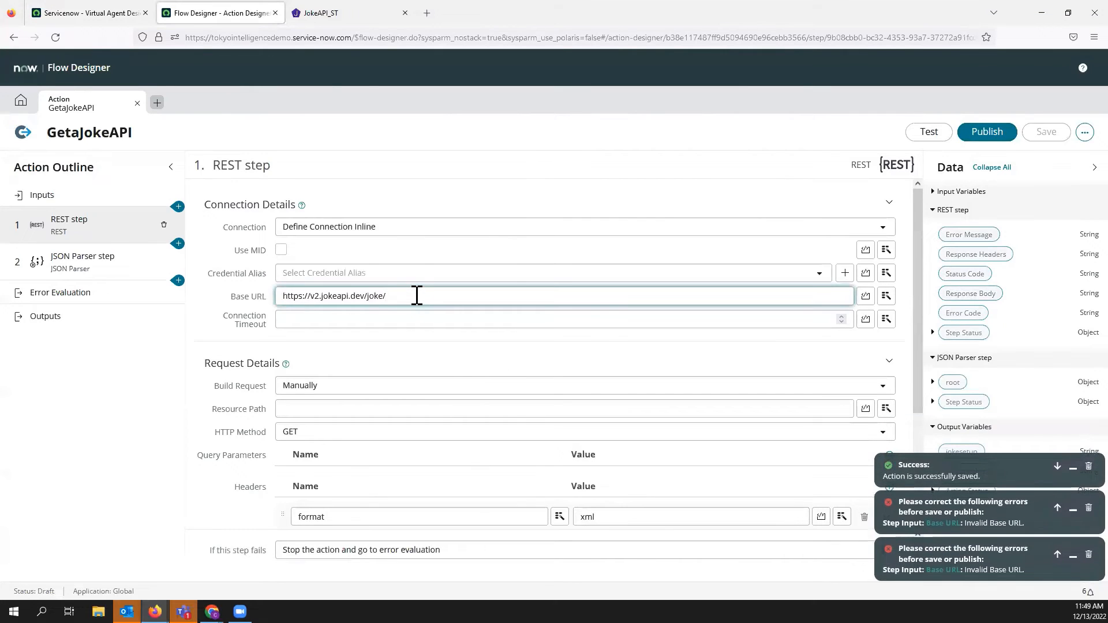
type("programming")
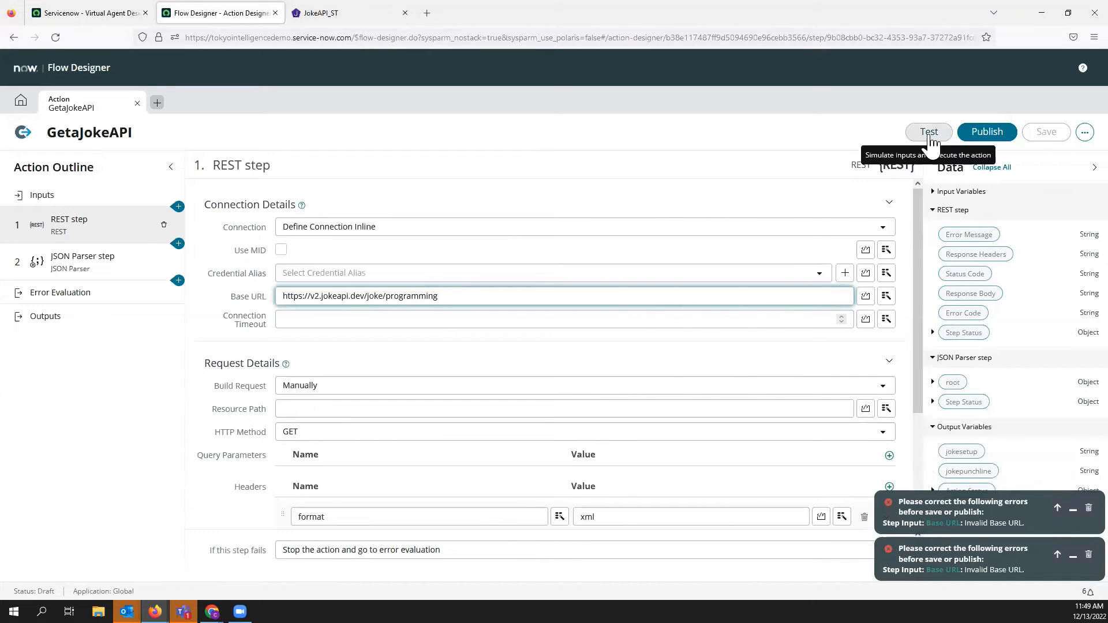
left_click(1030, 145)
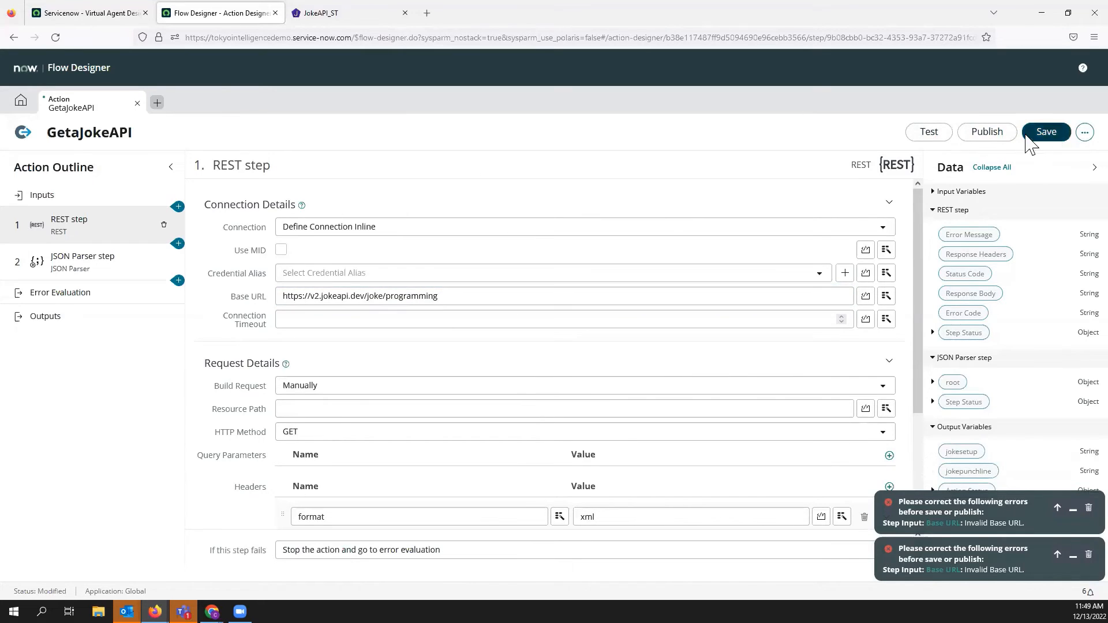
left_click(1046, 133)
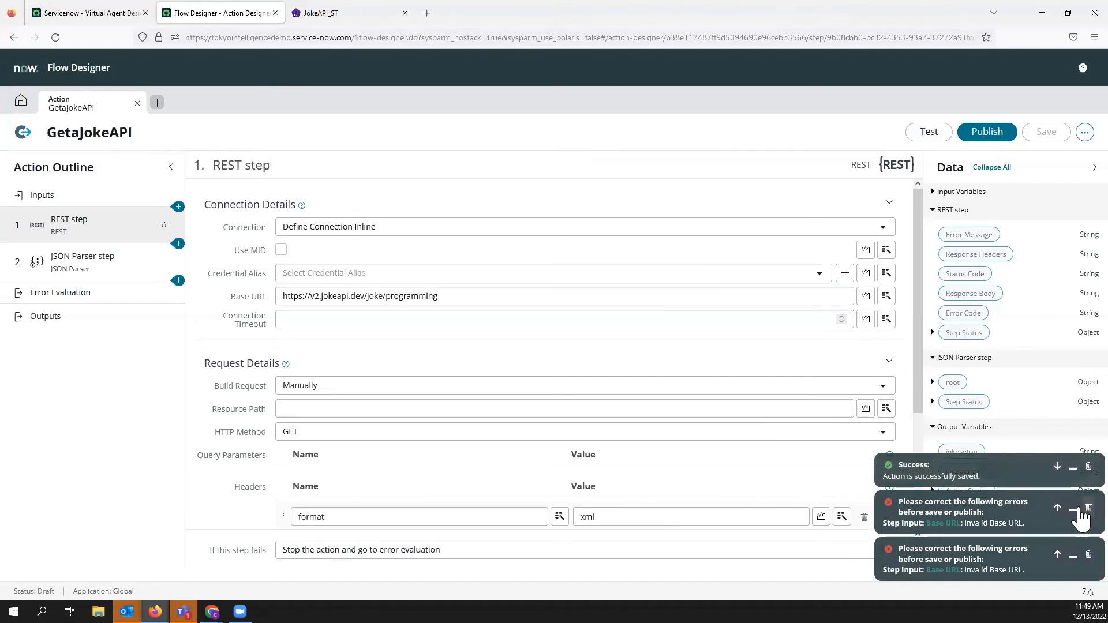
left_click(1082, 466)
left_click(1081, 508)
left_click(1080, 555)
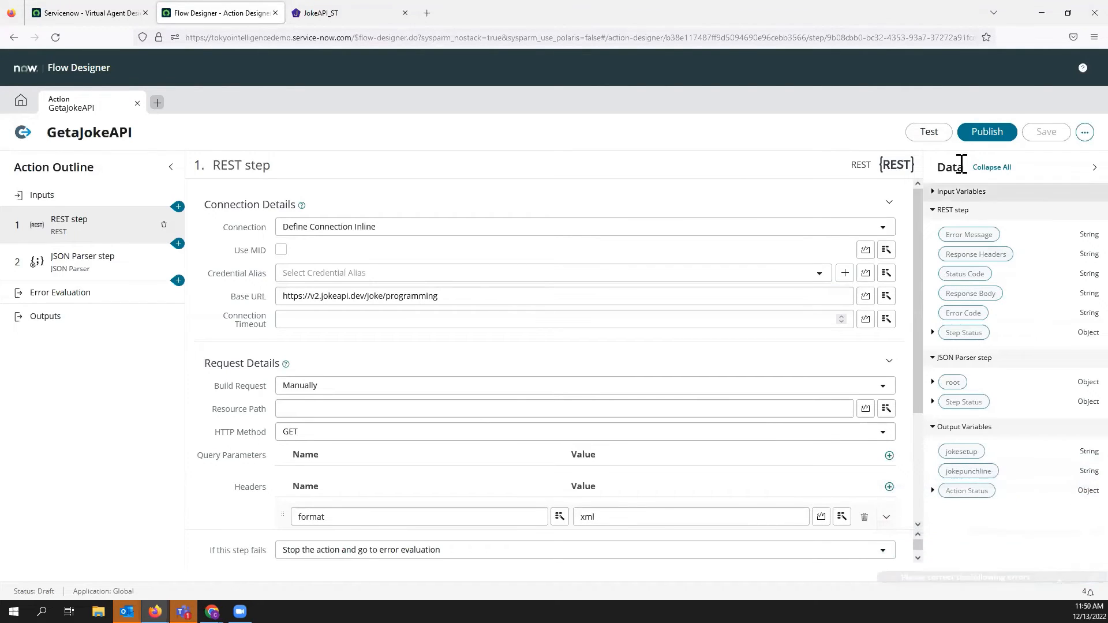
Run a test of the GetaJokeAPI action and review the jokepunchline and jokesetup outputs in the execution details
left_click(939, 134)
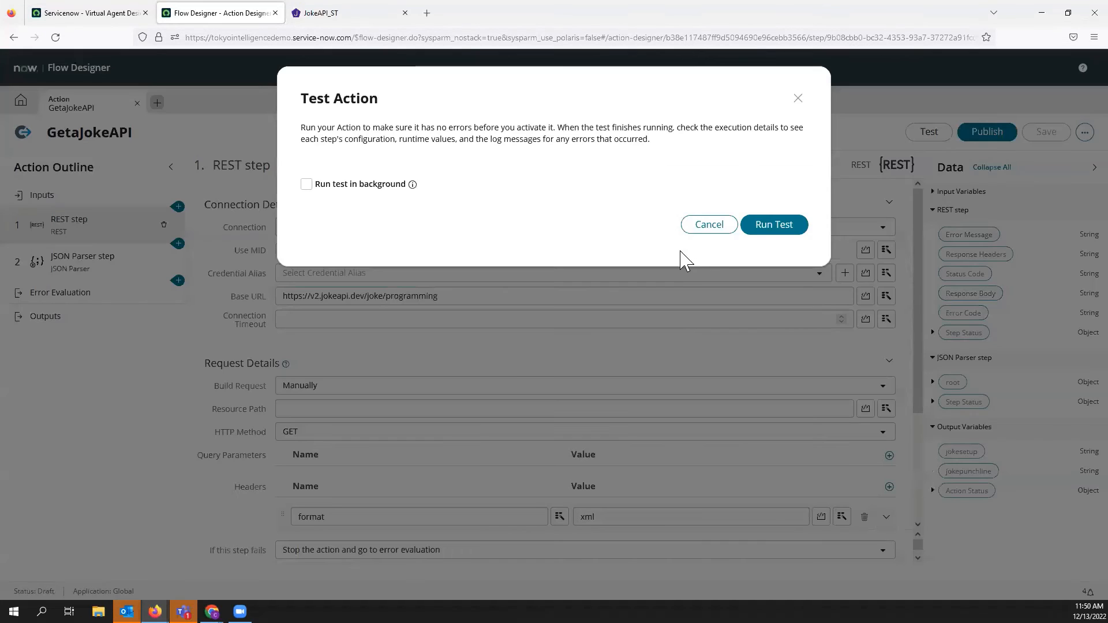
left_click(760, 227)
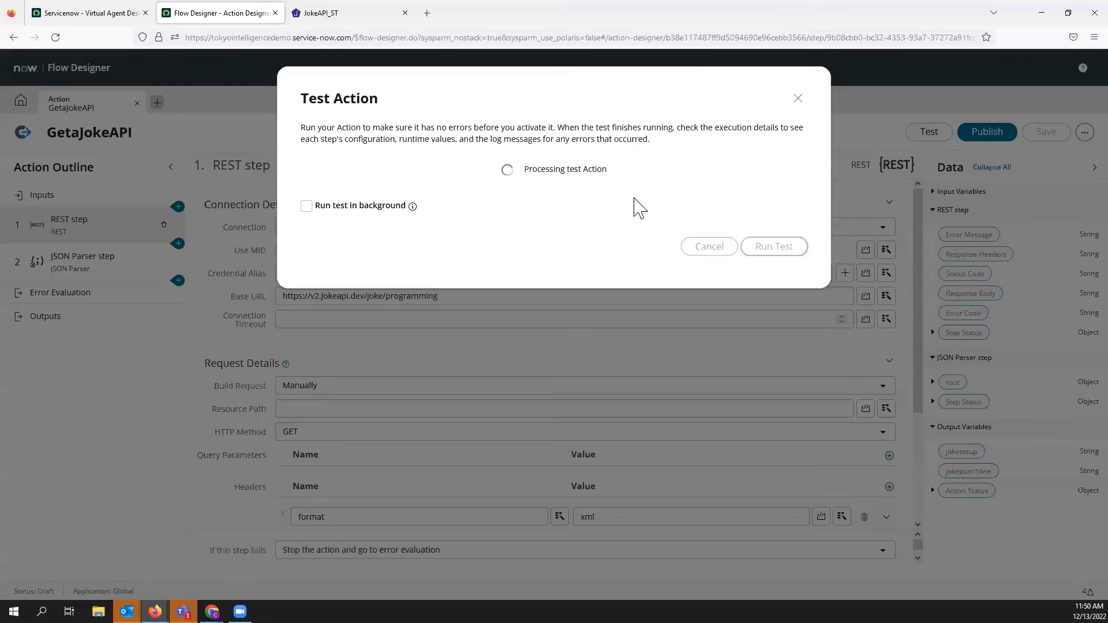
left_click(640, 171)
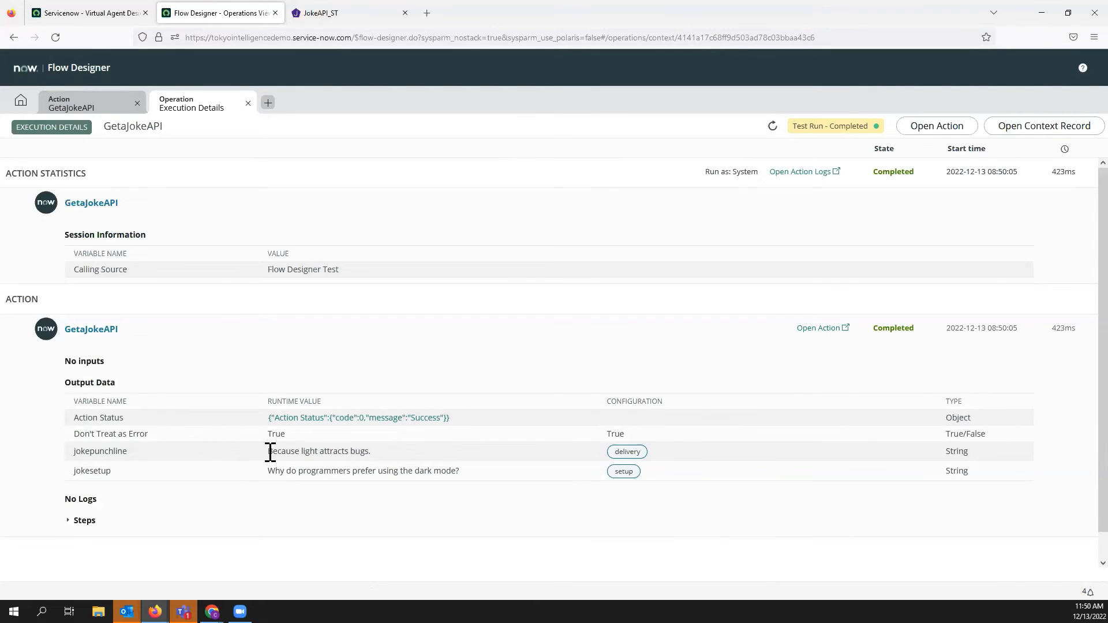
left_click_drag(77, 457, 547, 481)
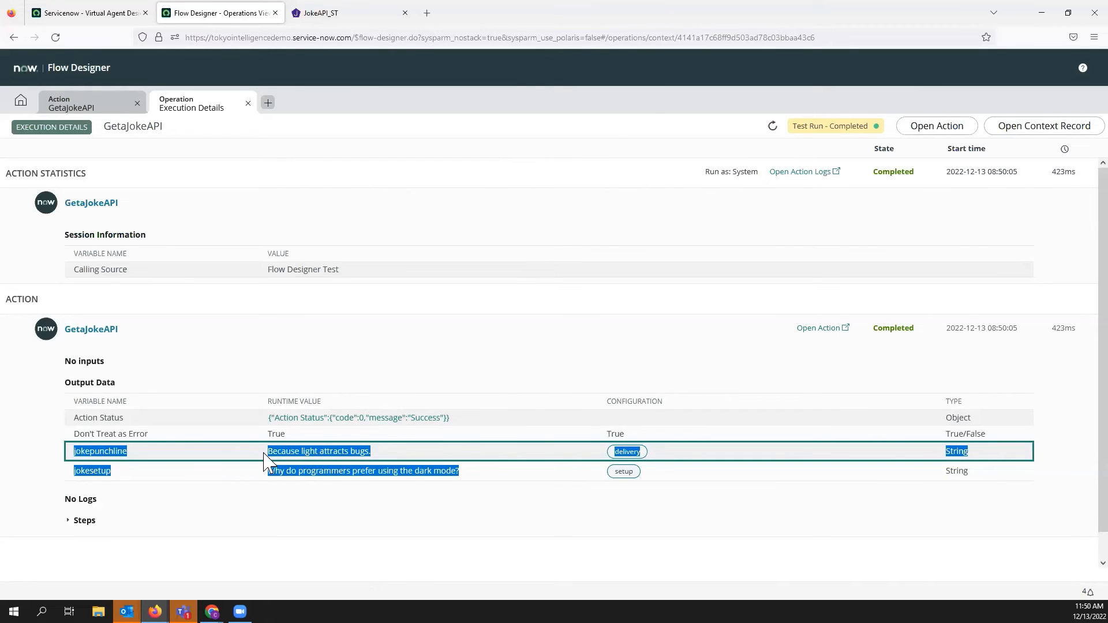
left_click(330, 472)
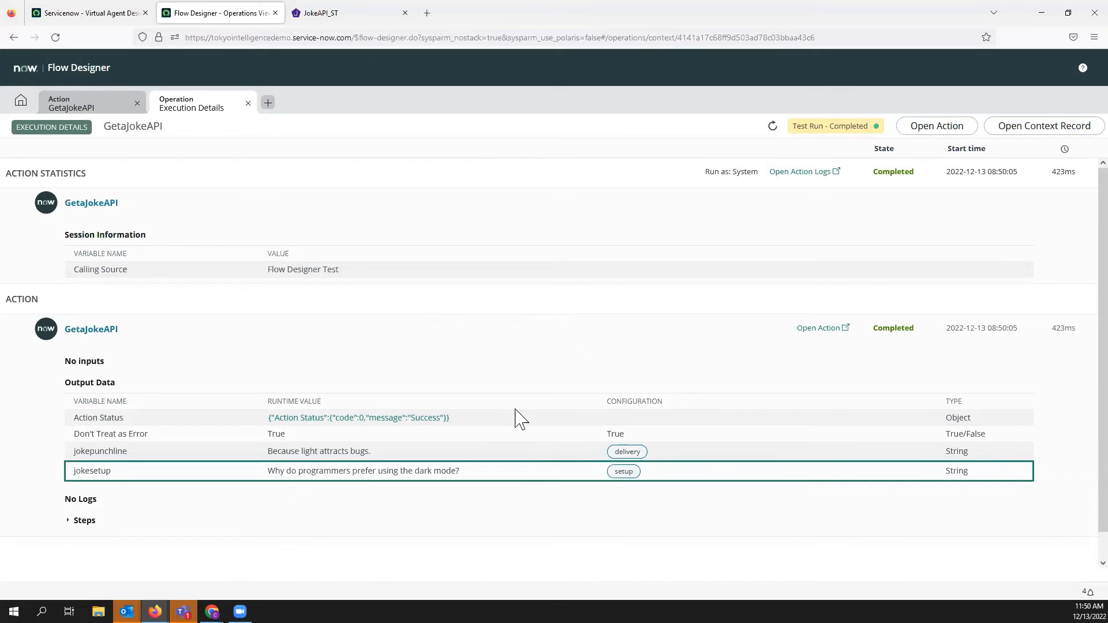
Close the execution details and publish the GetaJokeAPI action
left_click(247, 104)
left_click(699, 258)
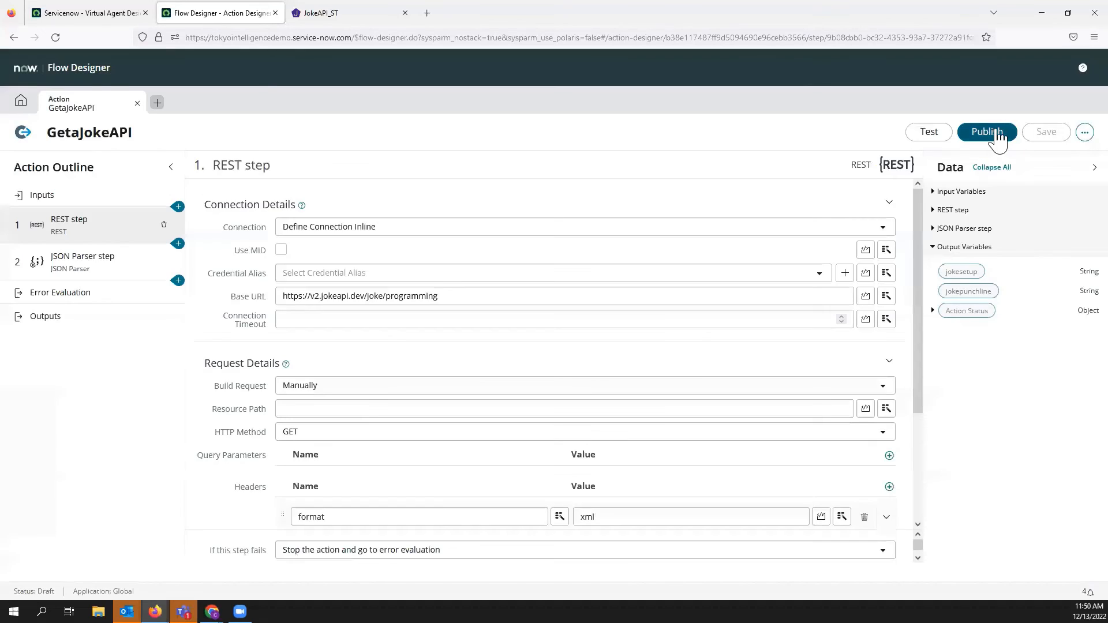
left_click(987, 132)
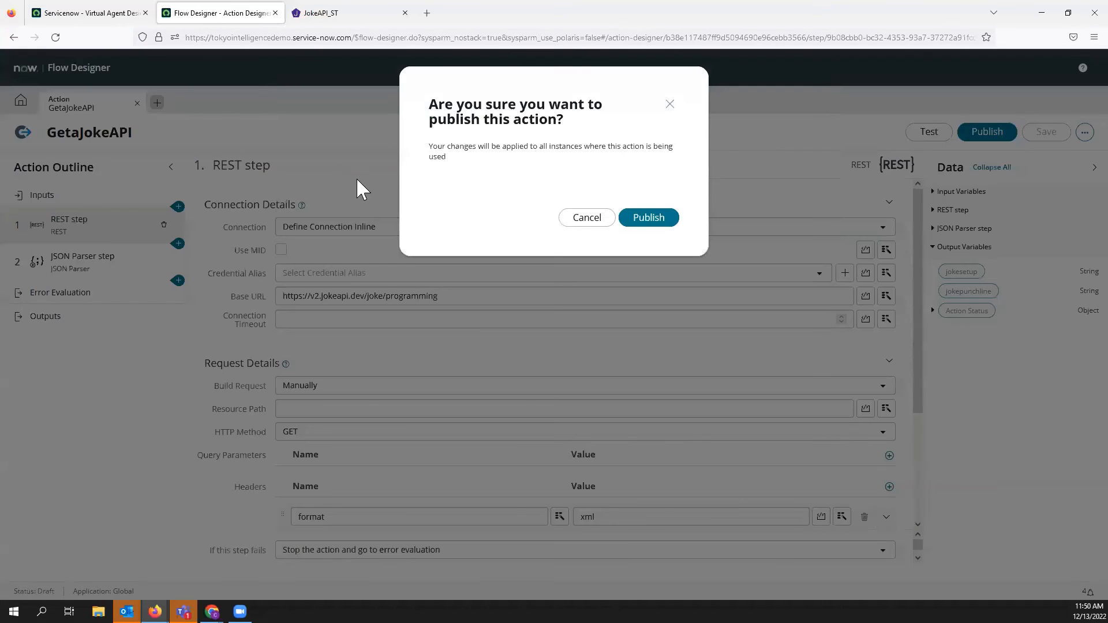
left_click(634, 223)
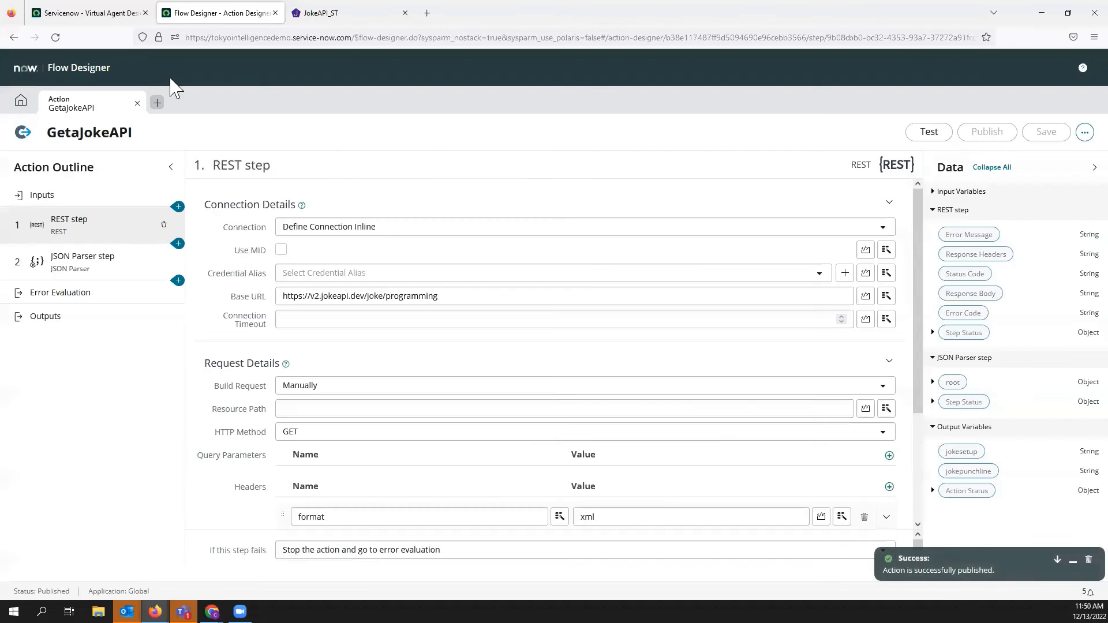
Switch to Virtual Agent Designer, assign the GetaJokeAPI action to the TJ Test topic's getjoke node, and save the topic
left_click(110, 16)
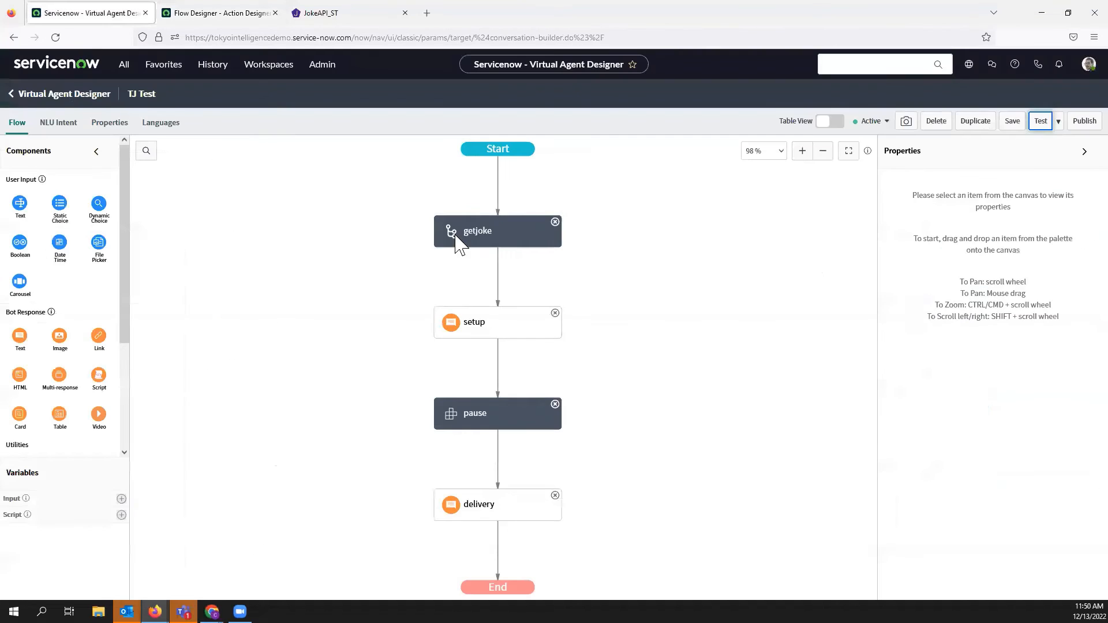
left_click(488, 248)
left_click(934, 344)
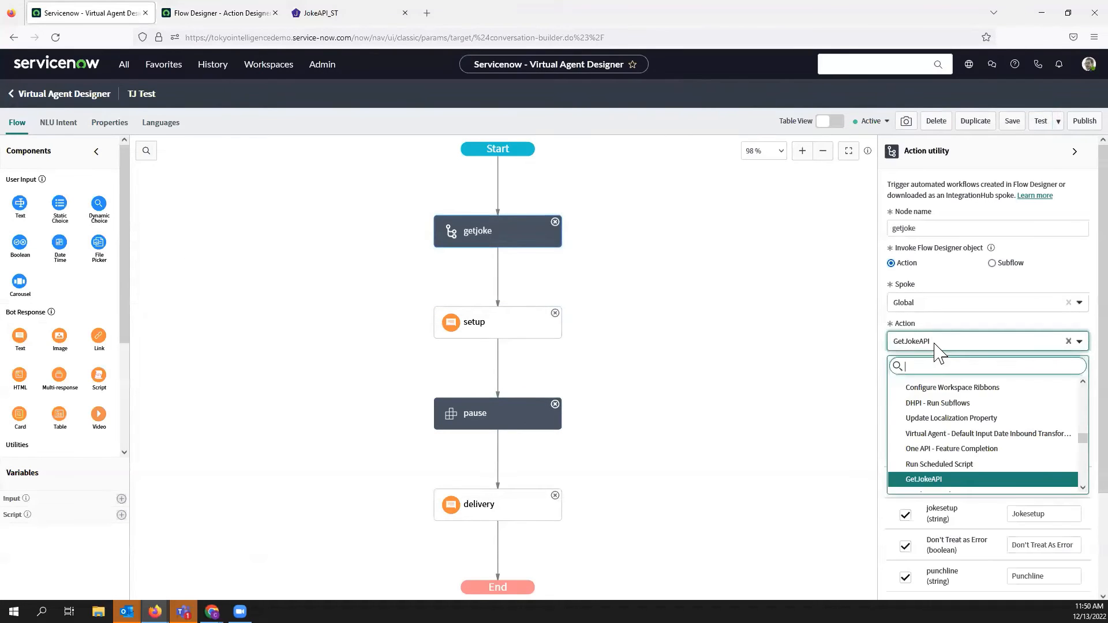
type("geta")
left_click(939, 399)
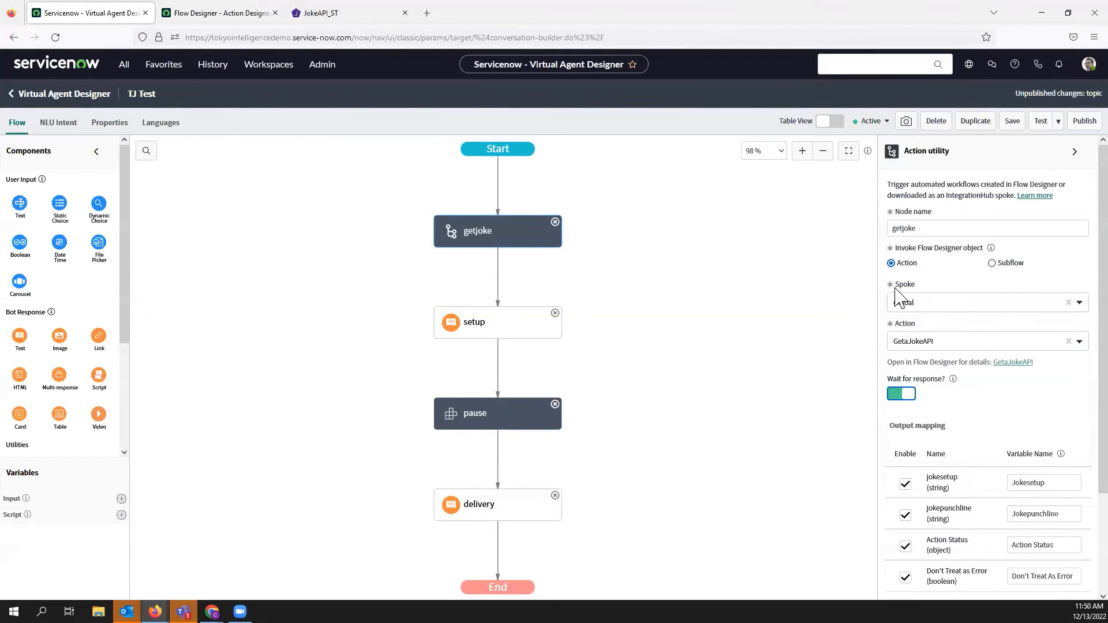
left_click(1012, 122)
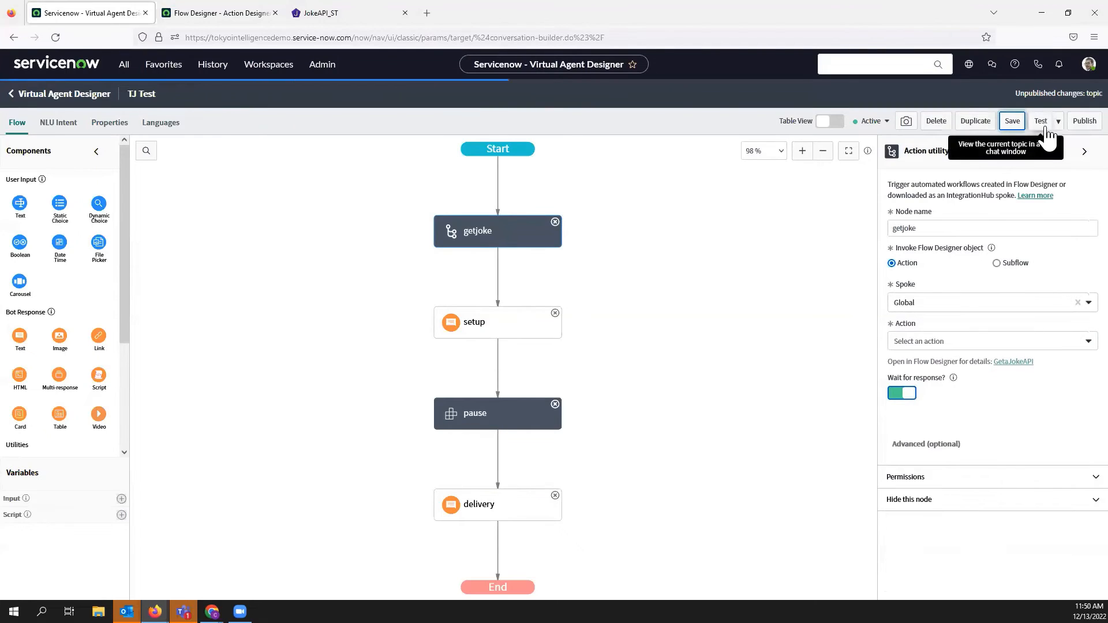
Run the TJ Test topic in the test chat, then check the settings of its setup and getjoke nodes
left_click(1042, 123)
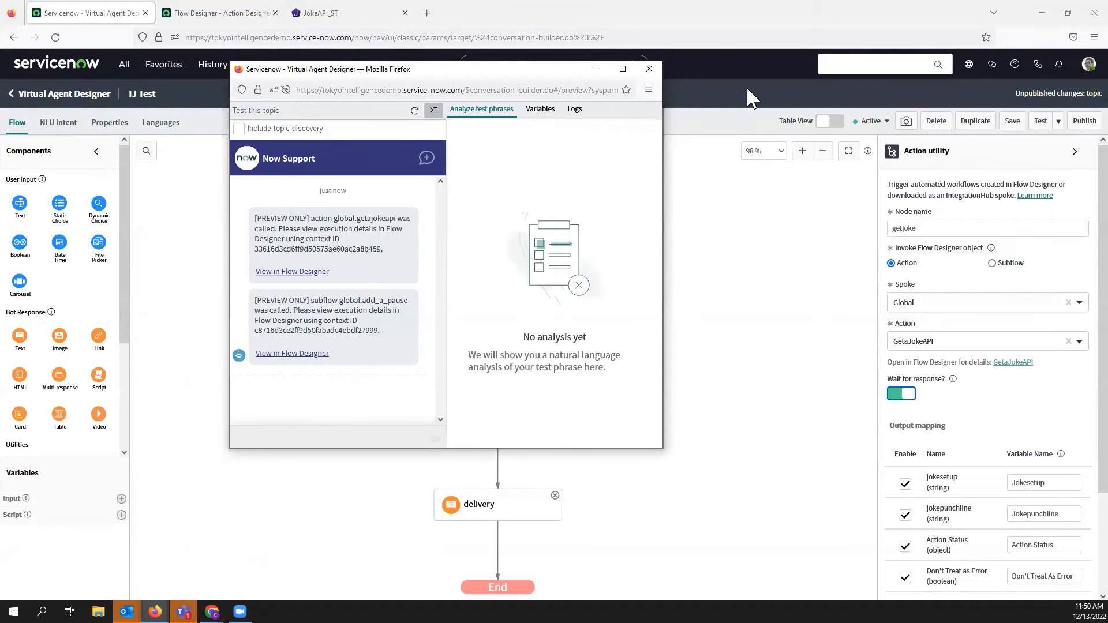
left_click(649, 69)
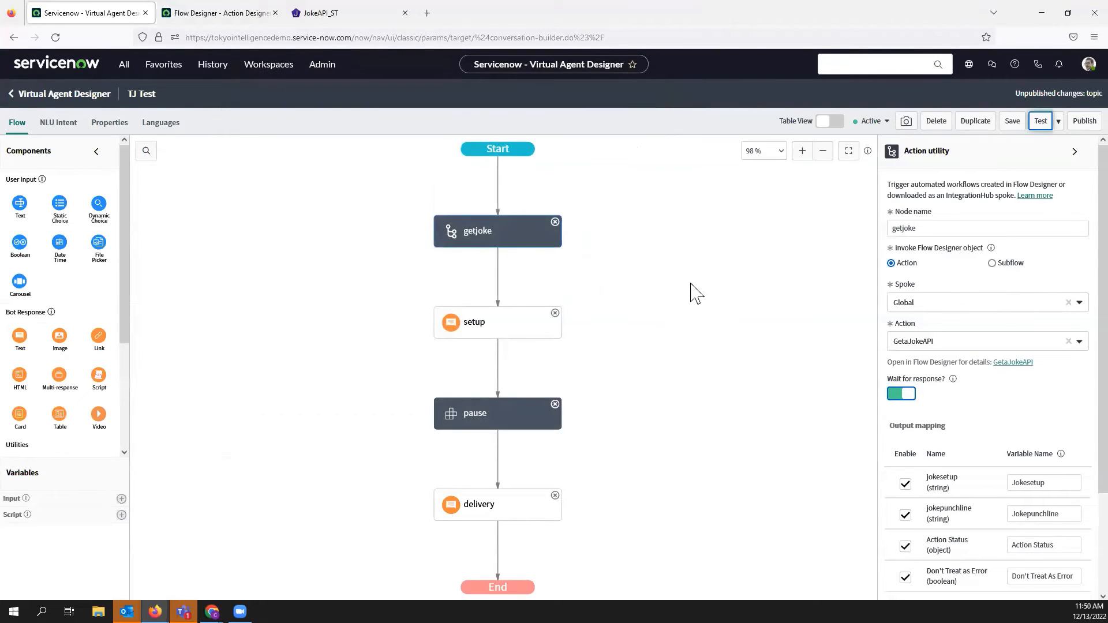
left_click(525, 339)
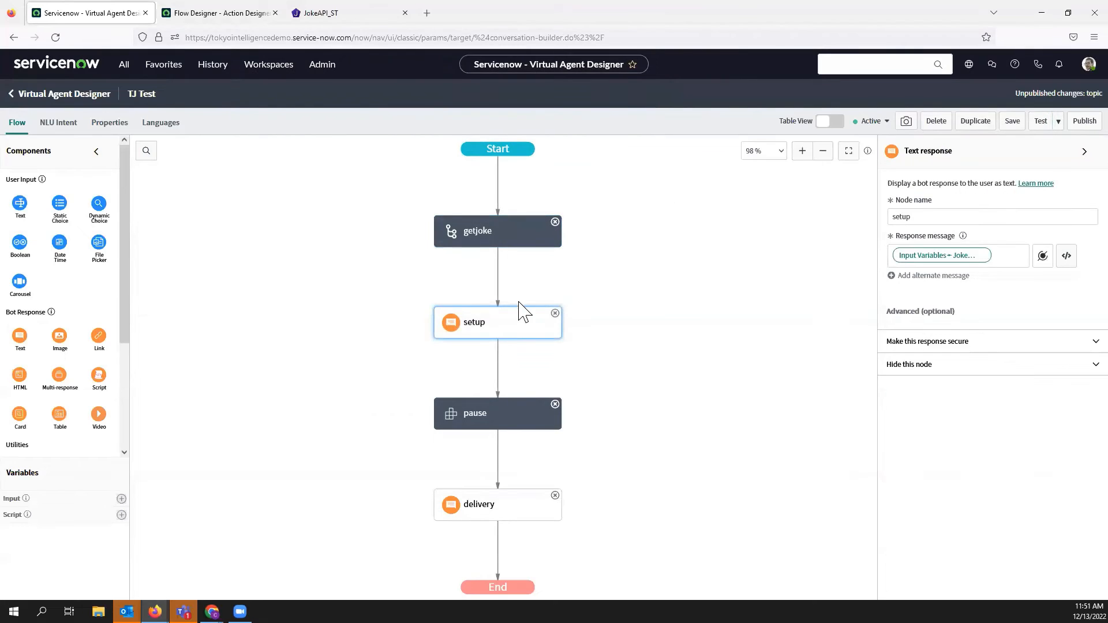
left_click(519, 242)
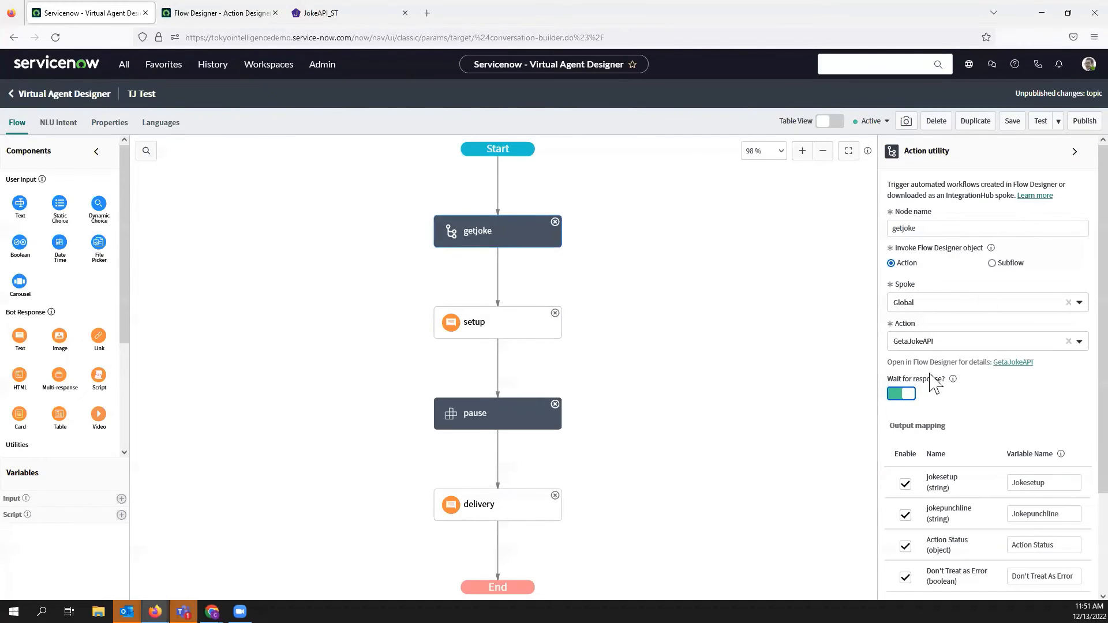
Publish the TJ Test topic, then review the utterances of its TellJoke NLU intent and return to the topic flow
left_click(1082, 124)
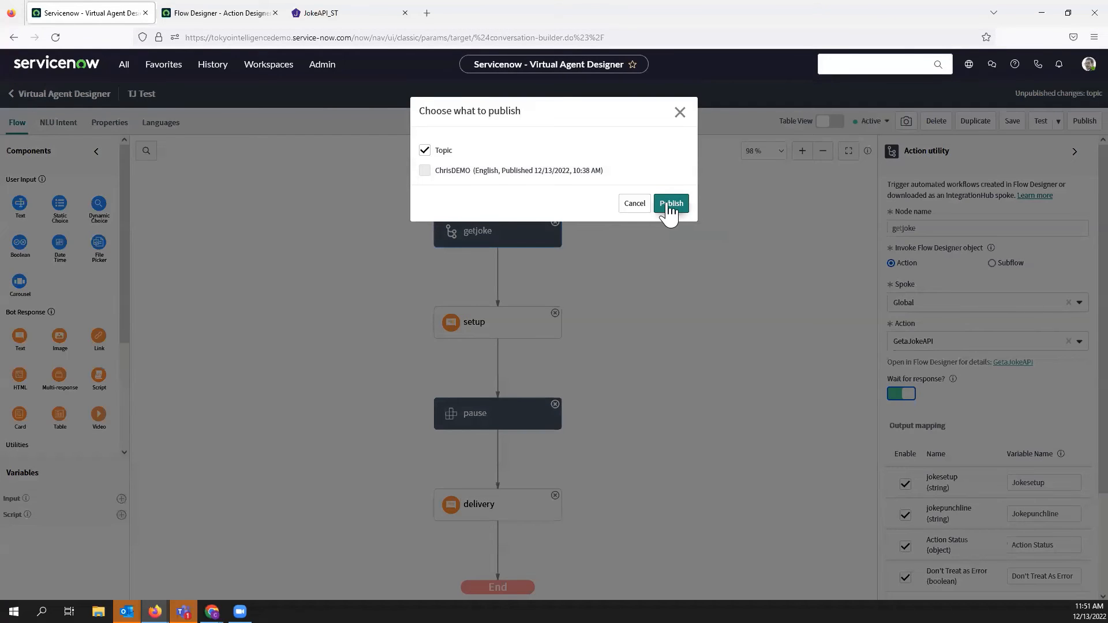
left_click(670, 204)
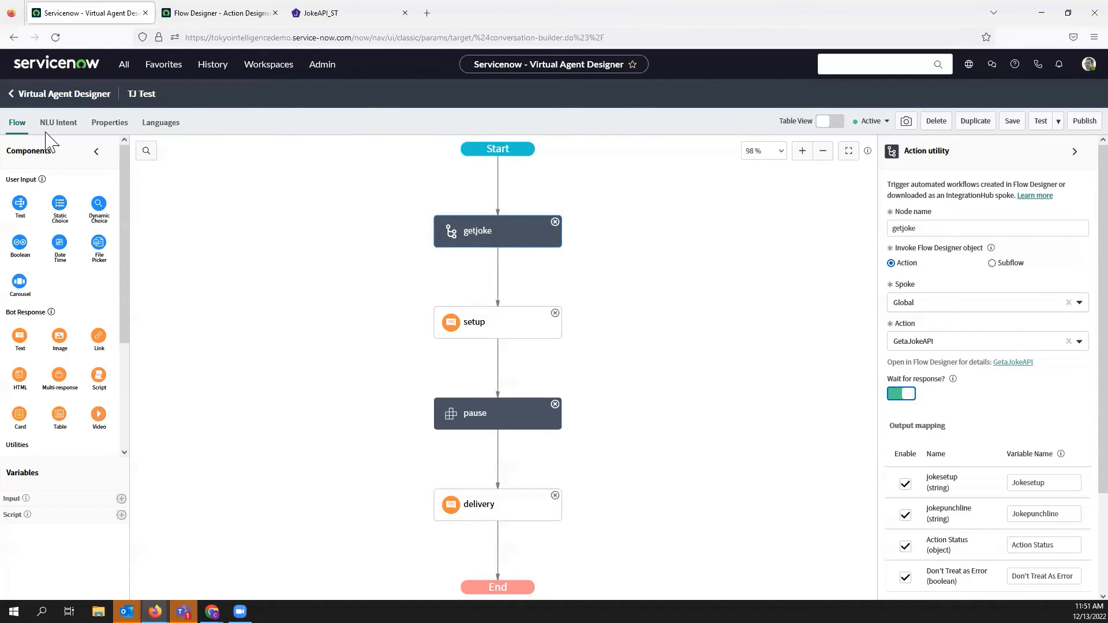
left_click(63, 124)
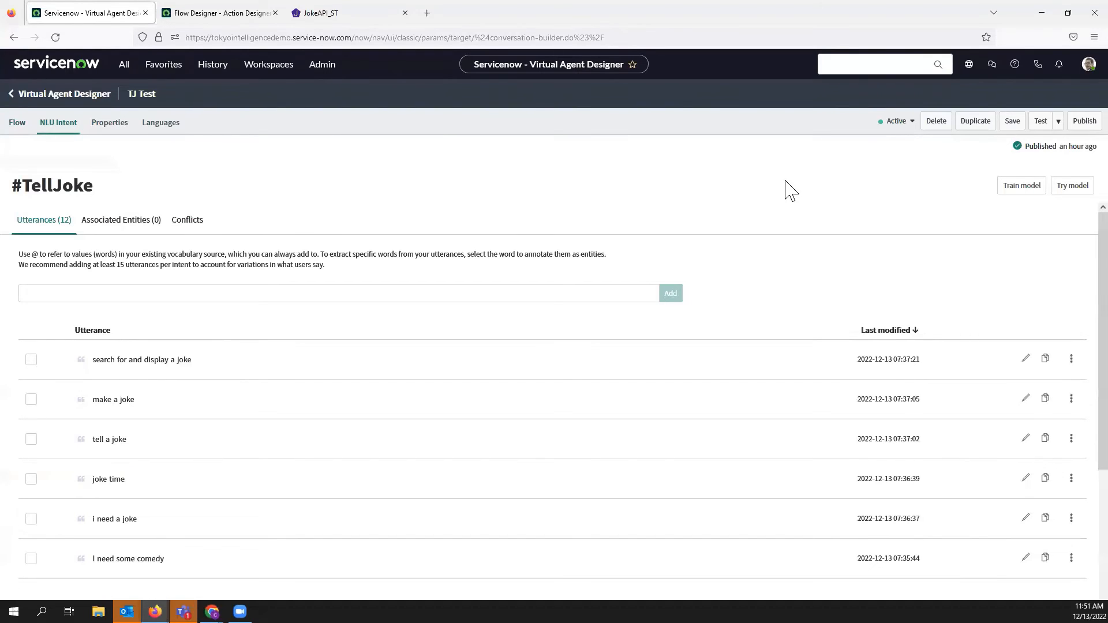
scroll(293, 434, "down", 4)
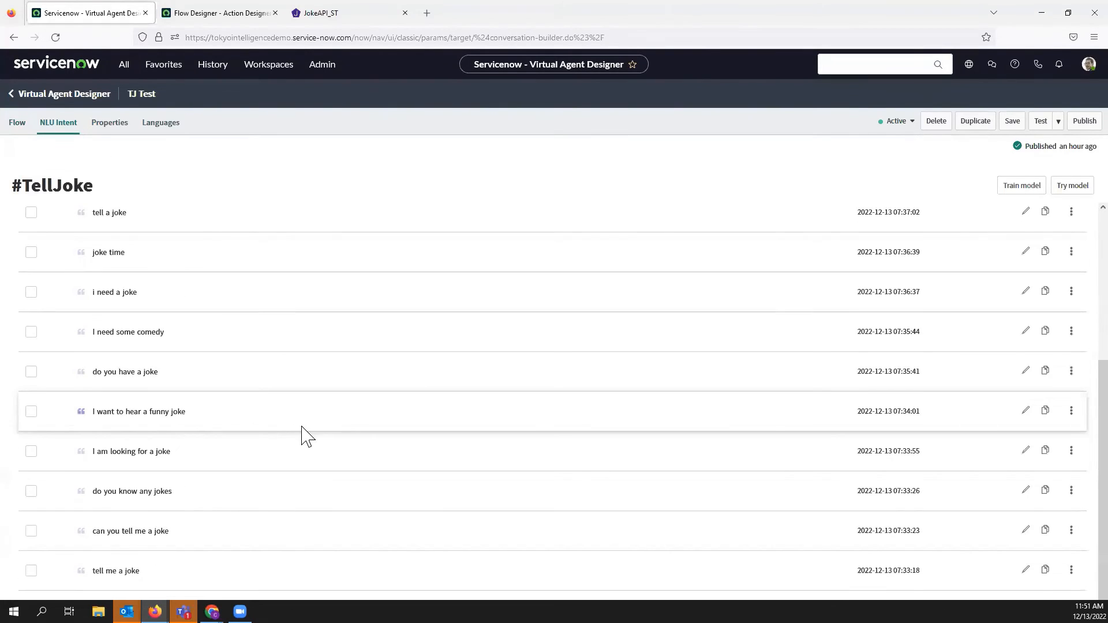
scroll(306, 433, "up", 2)
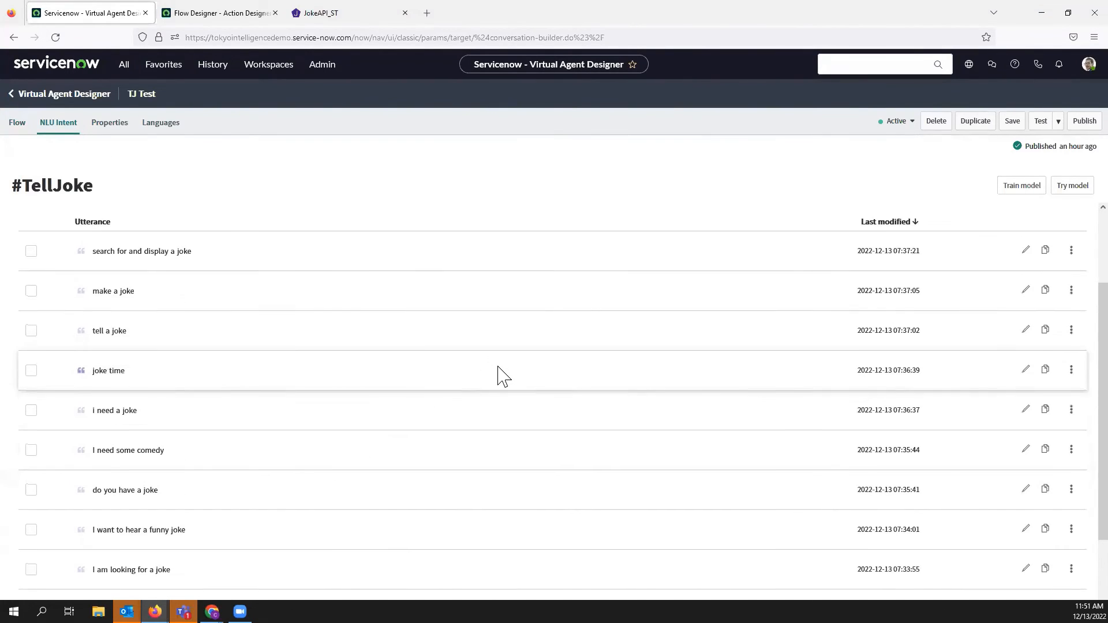
scroll(502, 374, "up", 2)
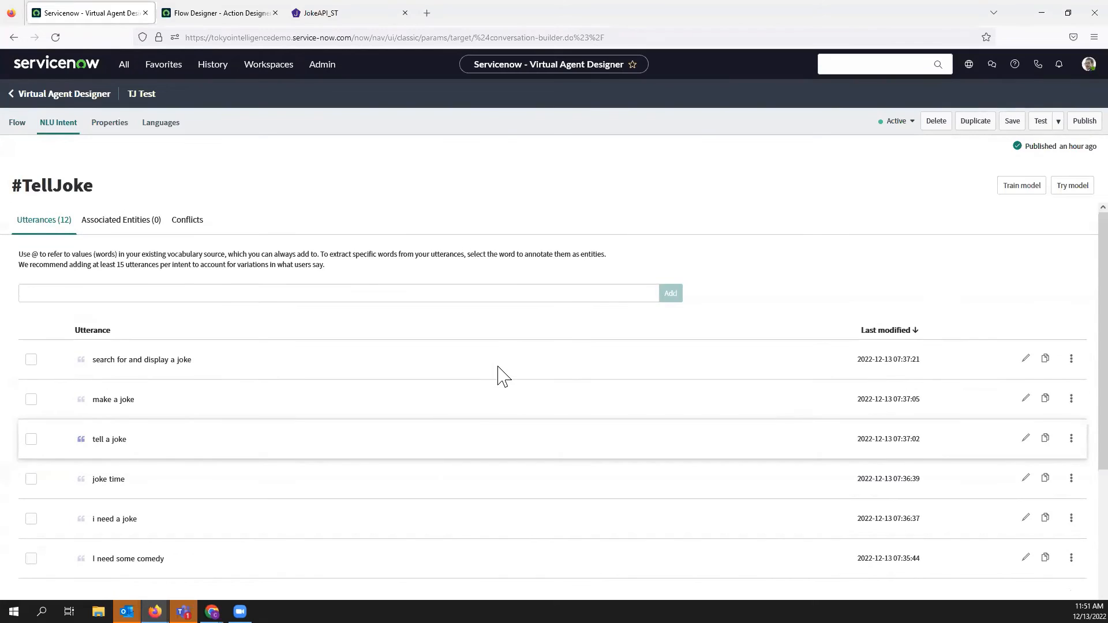
left_click(17, 124)
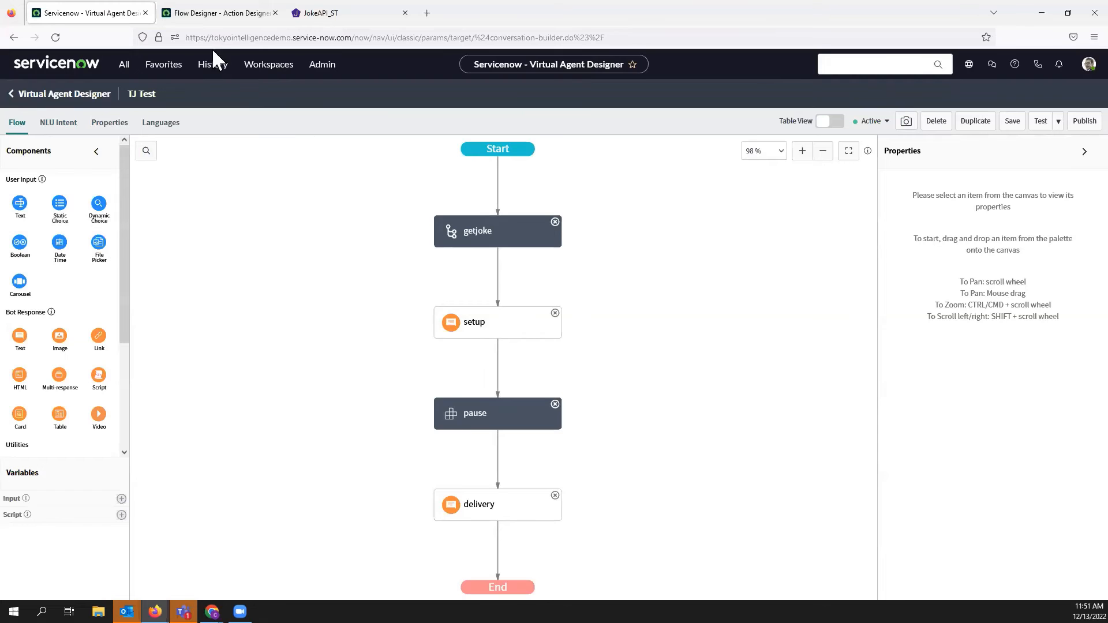
Open the instance's Service Portal (/sp) in place of Flow Designer and send "tell a joke" to the Virtual Agent
left_click(248, 14)
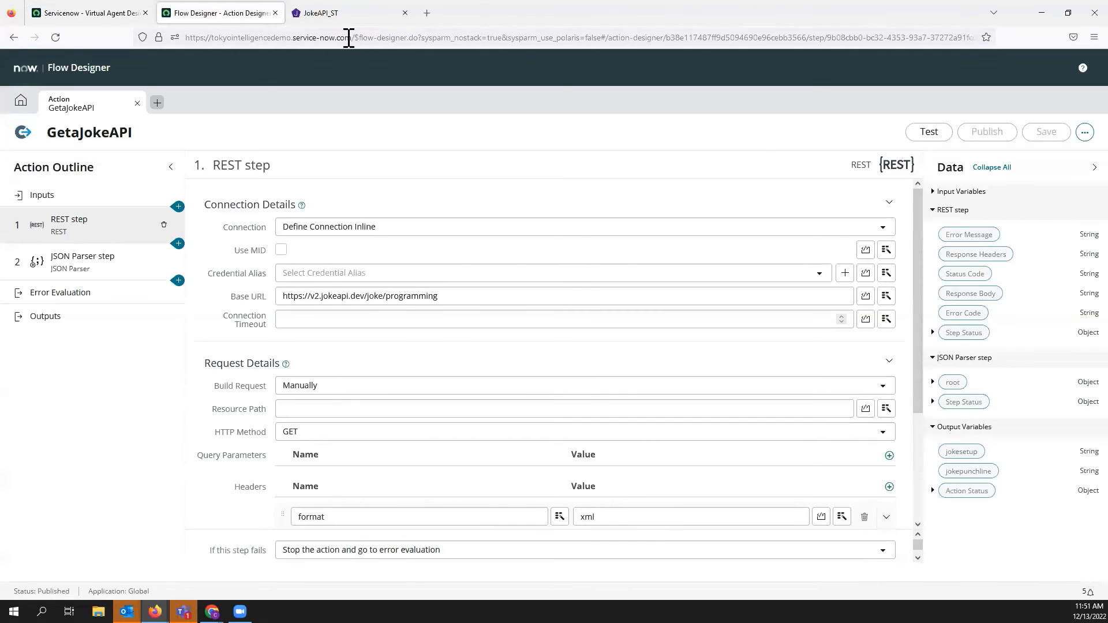
left_click_drag(356, 37, 978, 38)
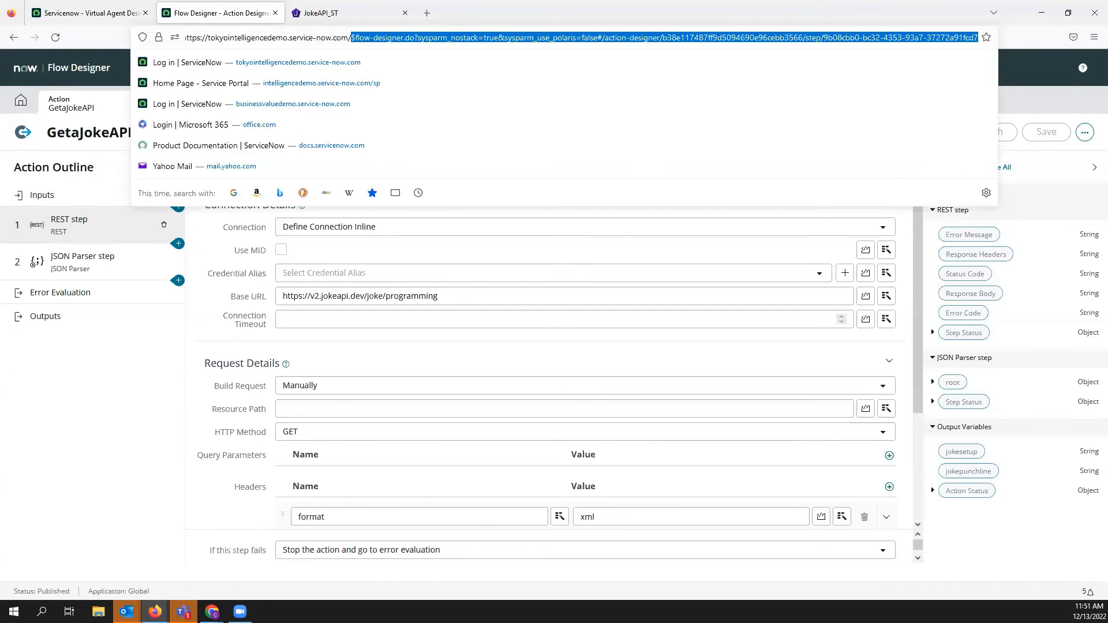
type("s")
key("Return")
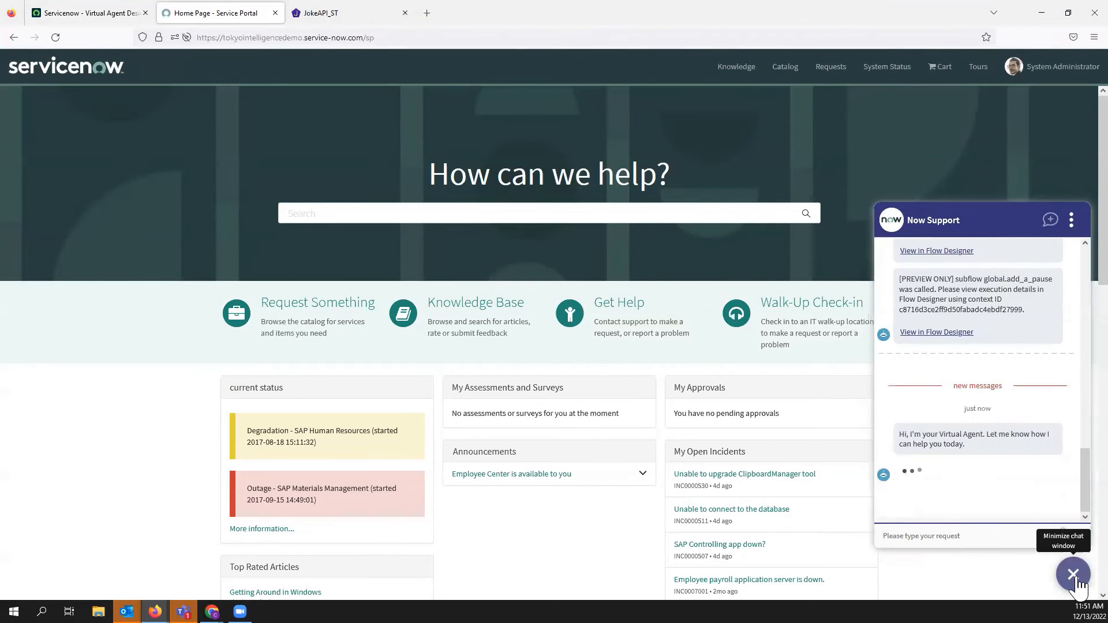
type("tell a joke")
key("Return")
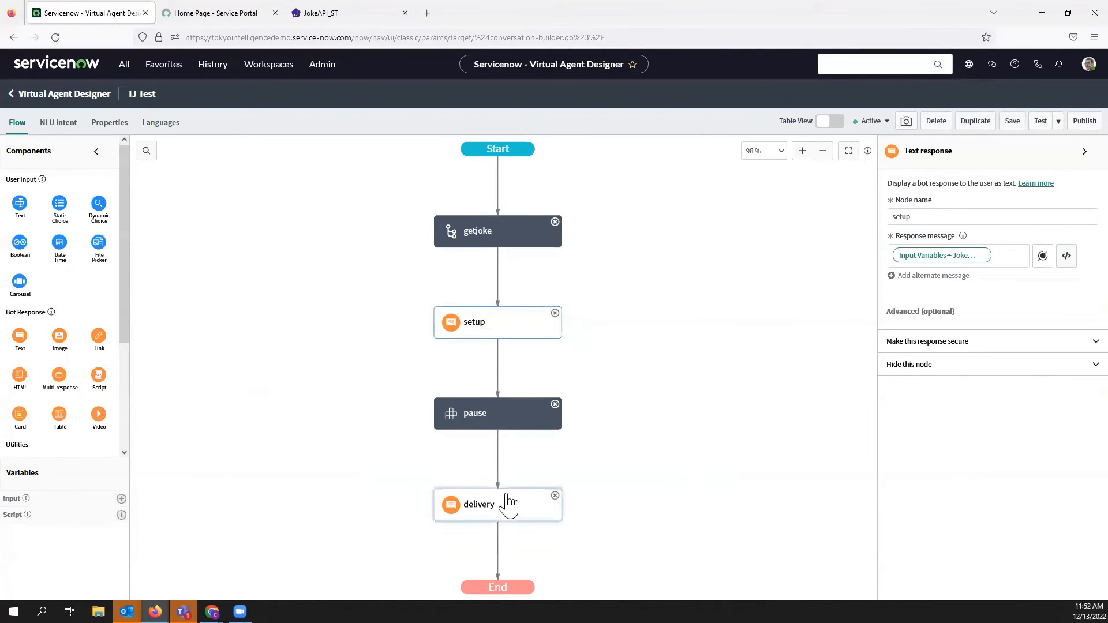
Replace the delivery node's response message with the Jokepunchline input variable and save the topic
left_click(499, 519)
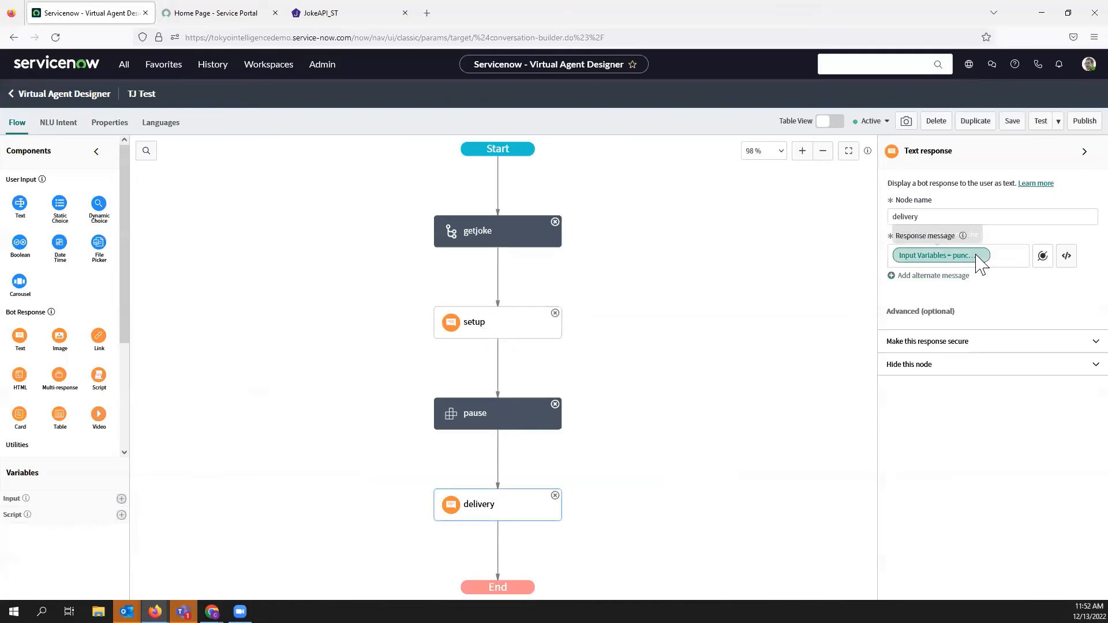
left_click(522, 236)
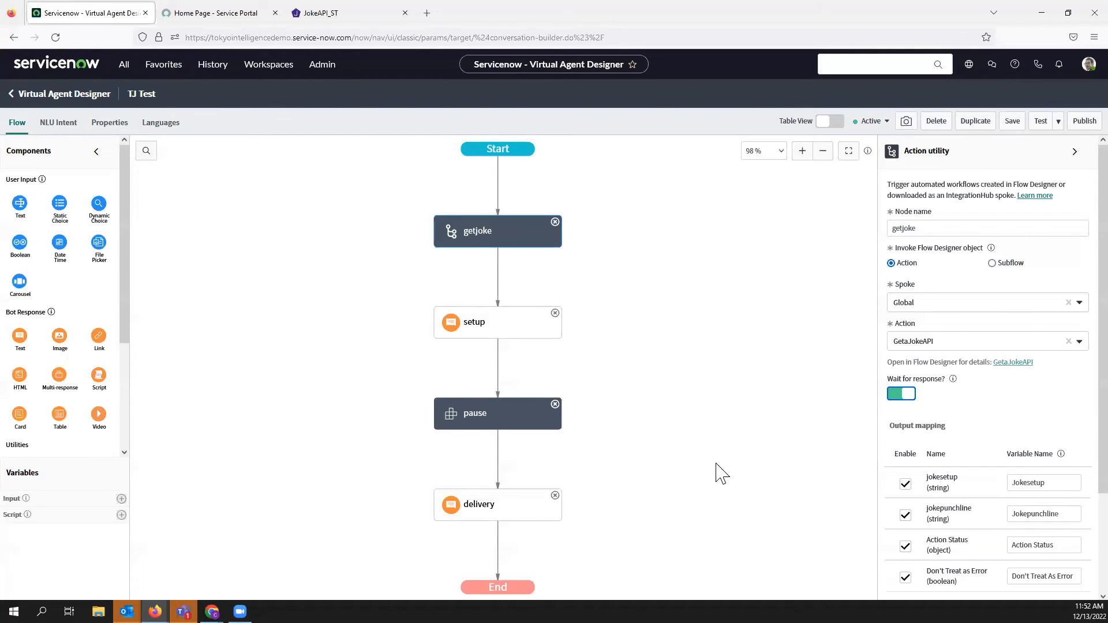
left_click(505, 518)
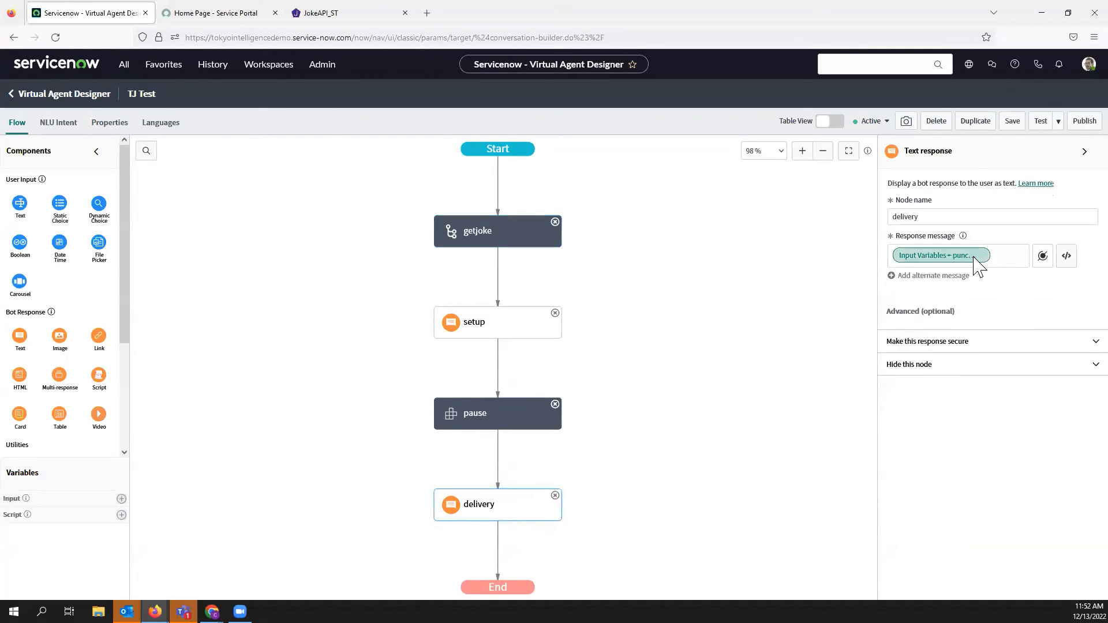
left_click(995, 257)
key("BackSpace")
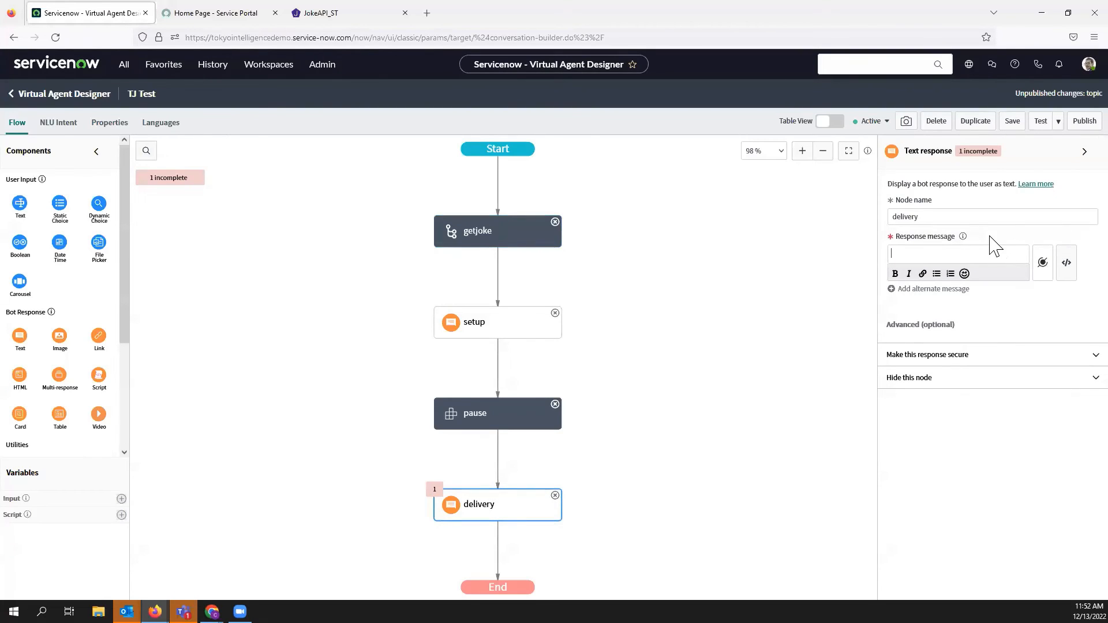
left_click(1045, 274)
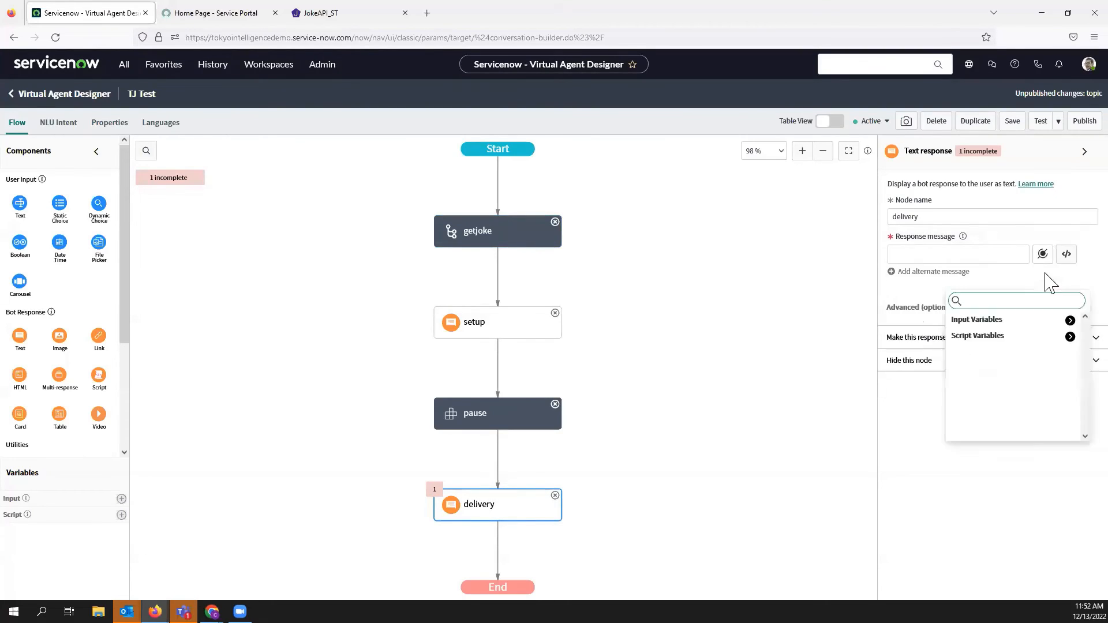
left_click(1069, 321)
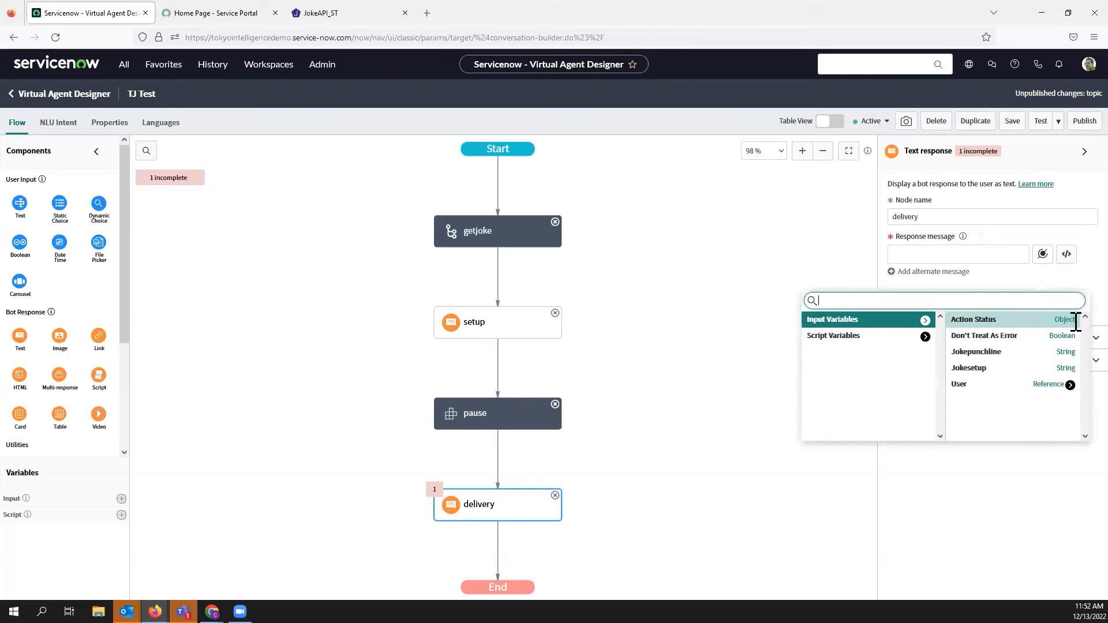
left_click(979, 354)
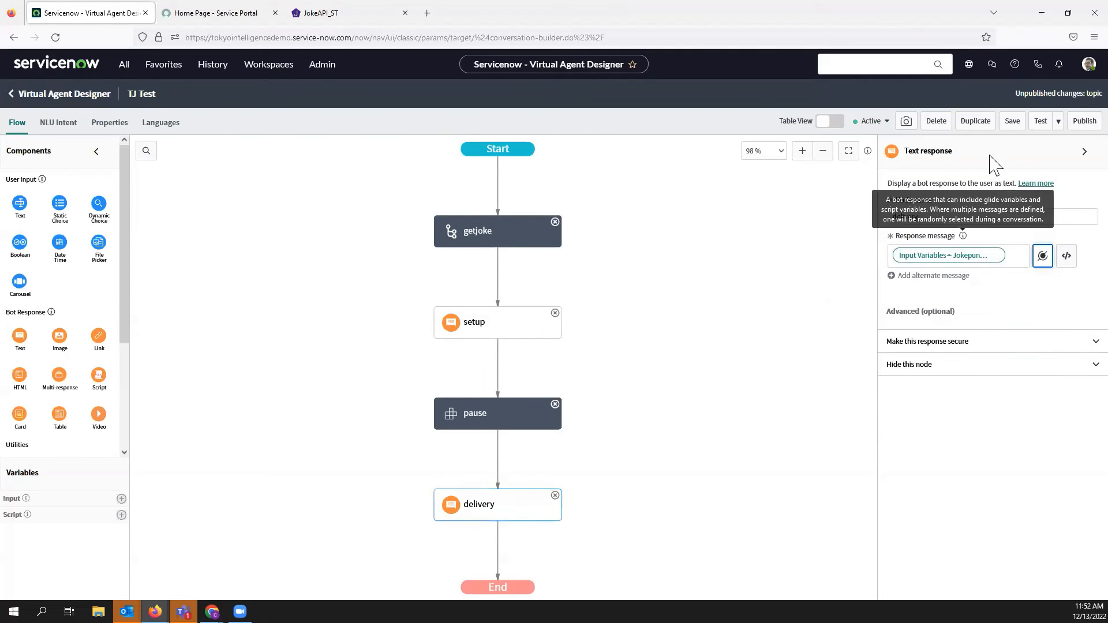
left_click(1012, 120)
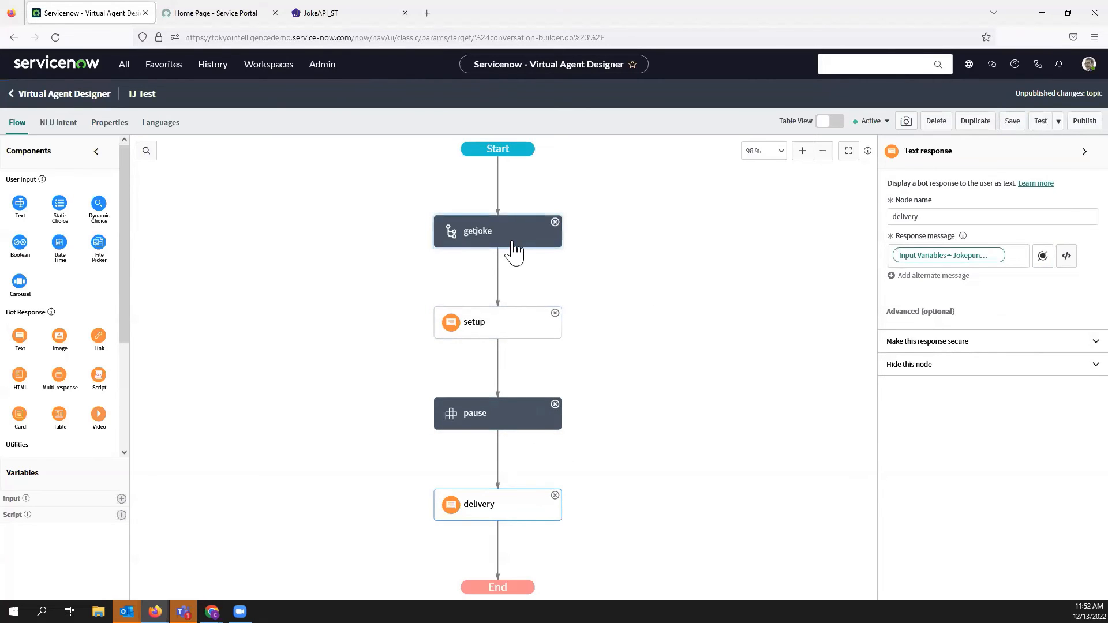
Replace the setup node's response message with the Jokesetup input variable and save the topic
left_click(510, 332)
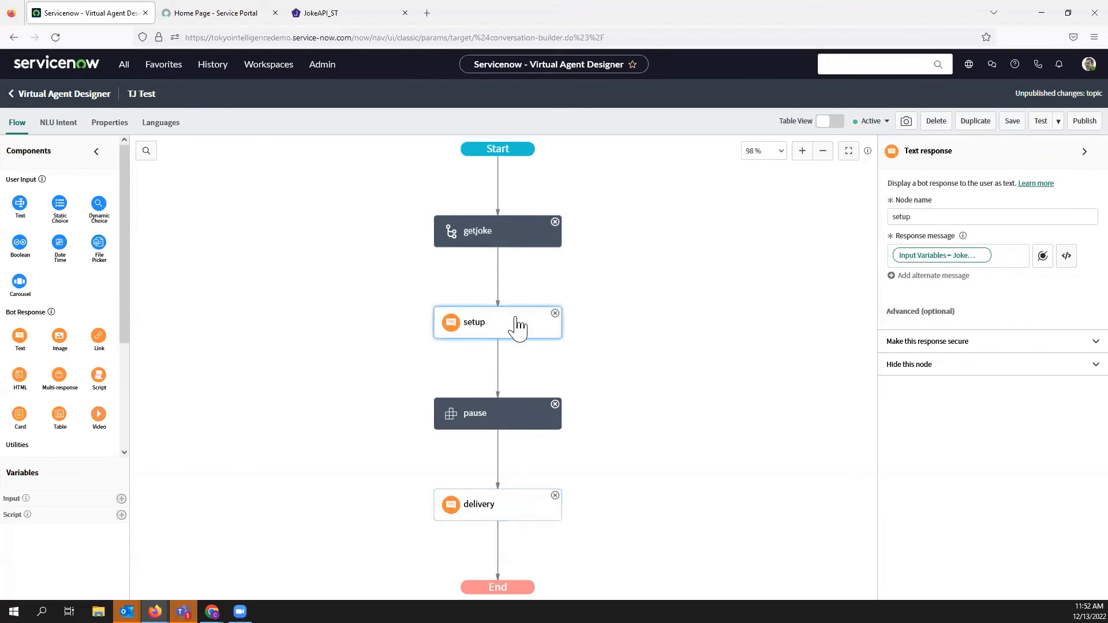
left_click(1042, 259)
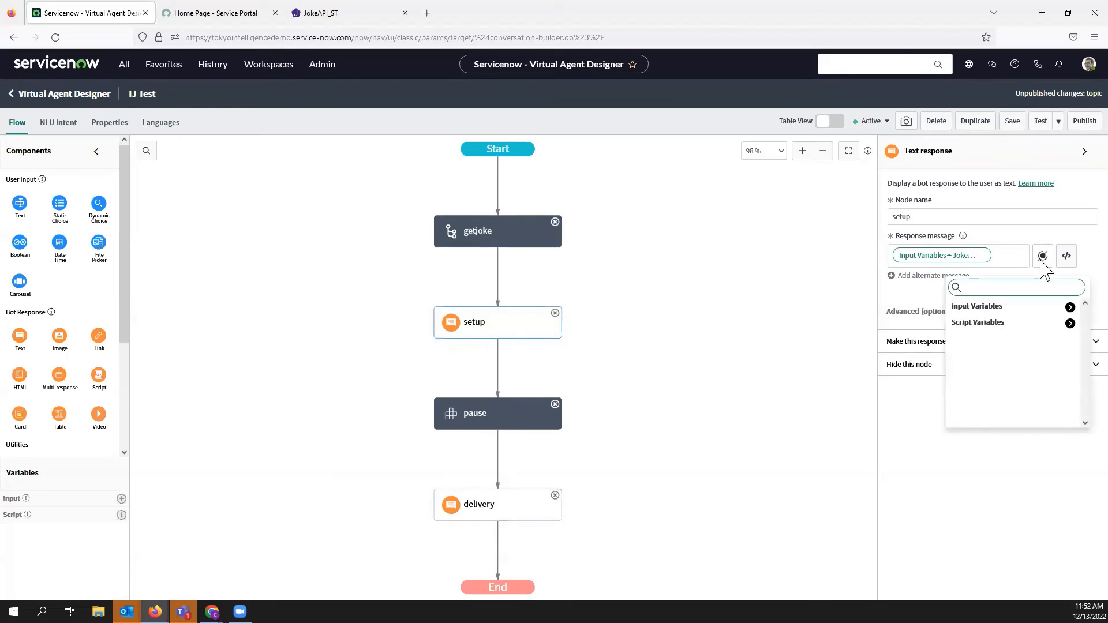
left_click(1068, 306)
left_click(995, 341)
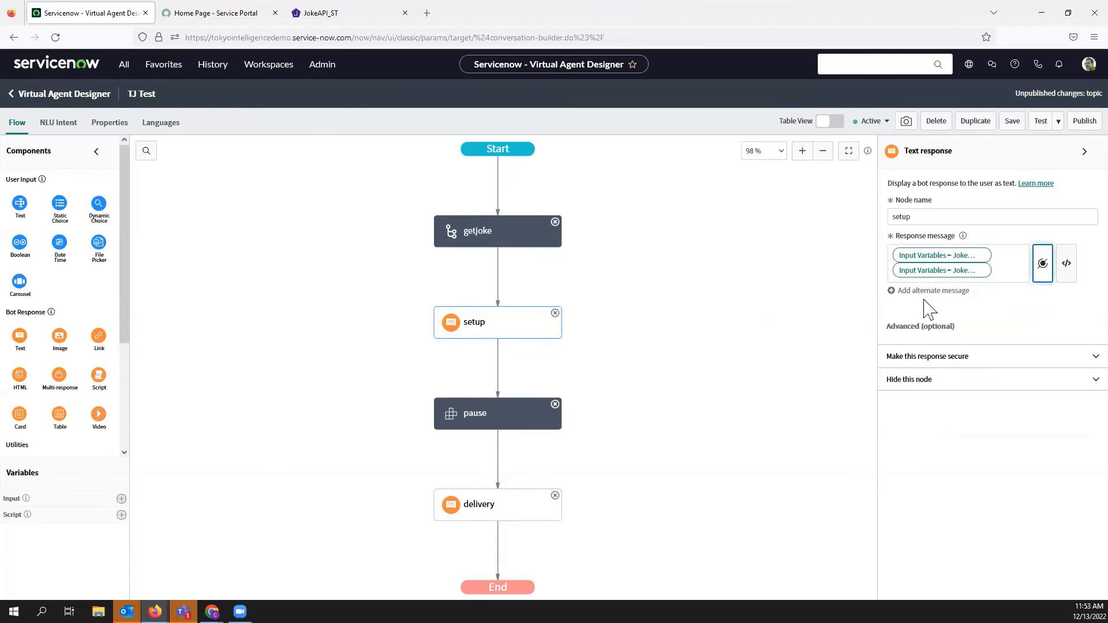
left_click(1003, 261)
key("BackSpace")
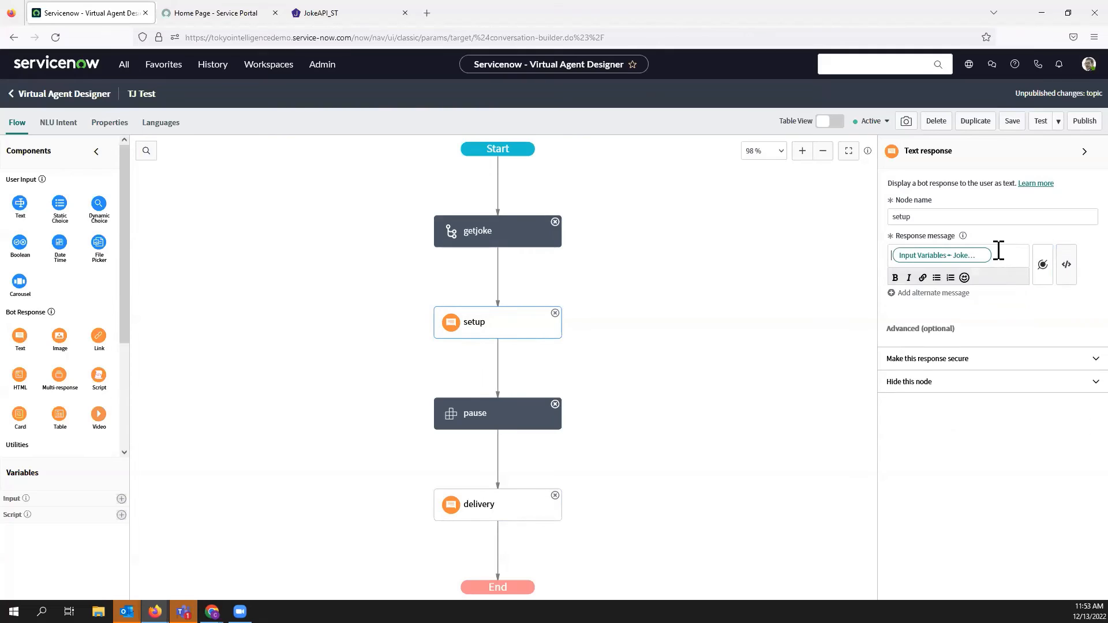
left_click(1012, 121)
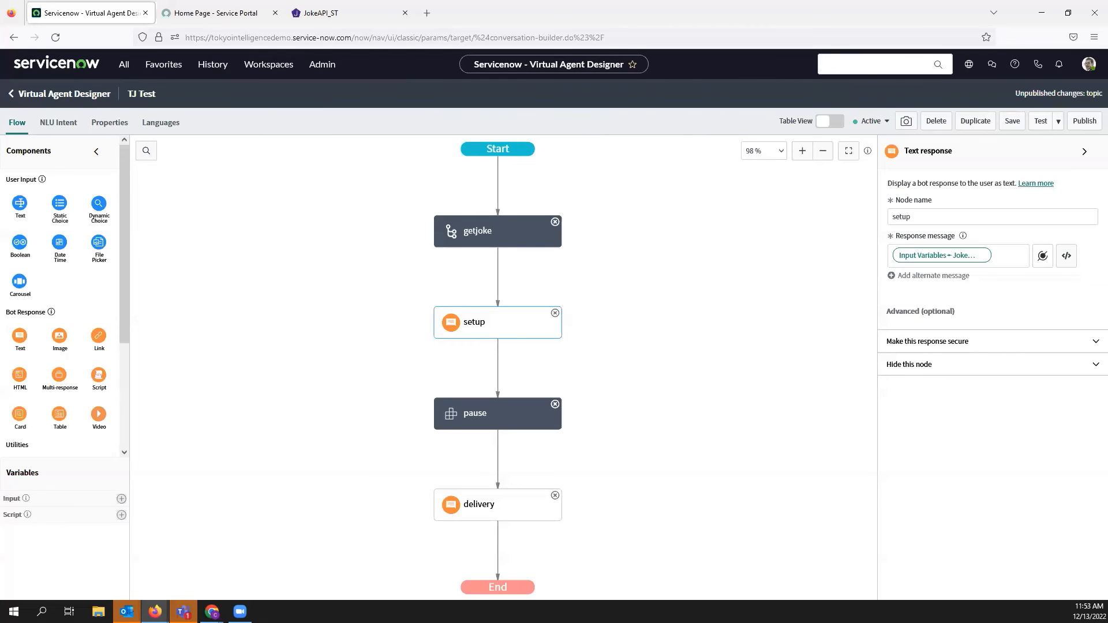
Reload the Service Portal page and move it into its own maximized browser window
left_click(228, 12)
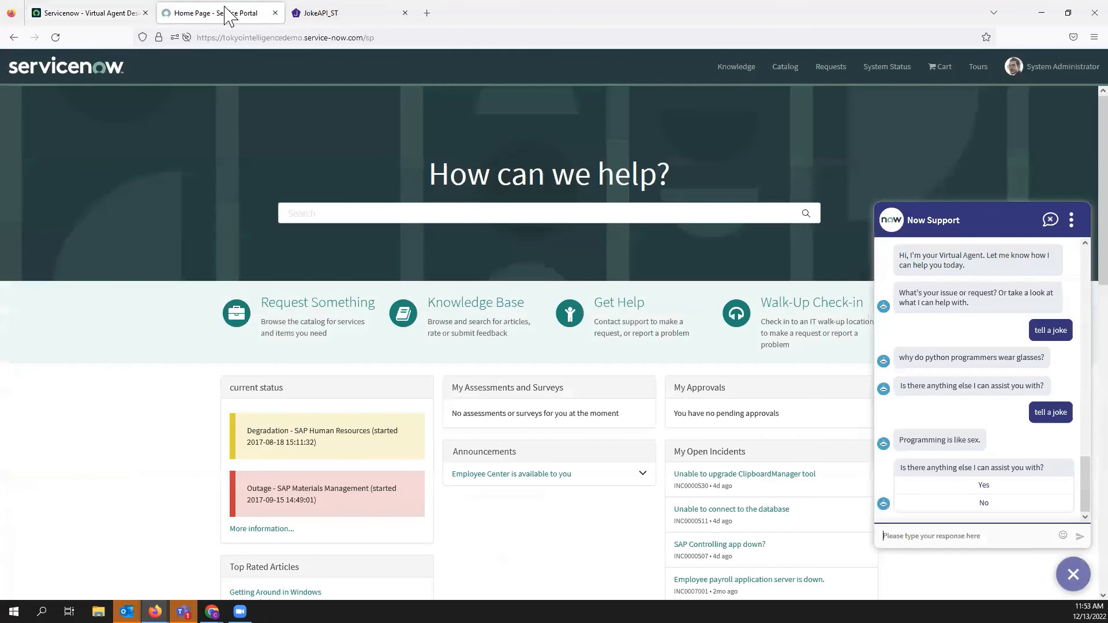
left_click(56, 37)
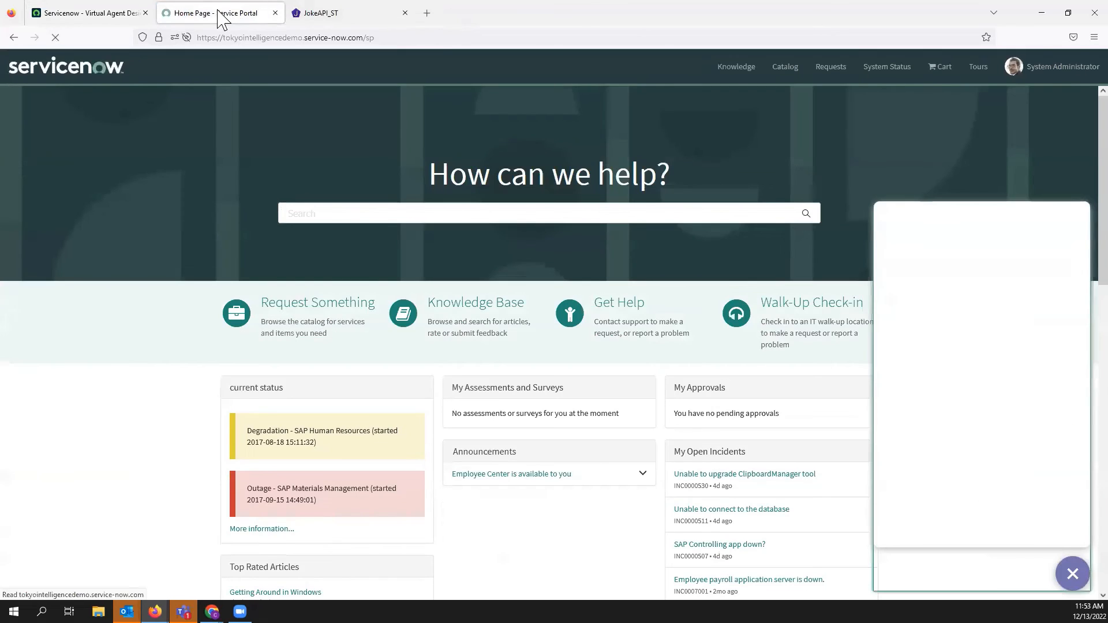
left_click_drag(218, 9, 349, 0)
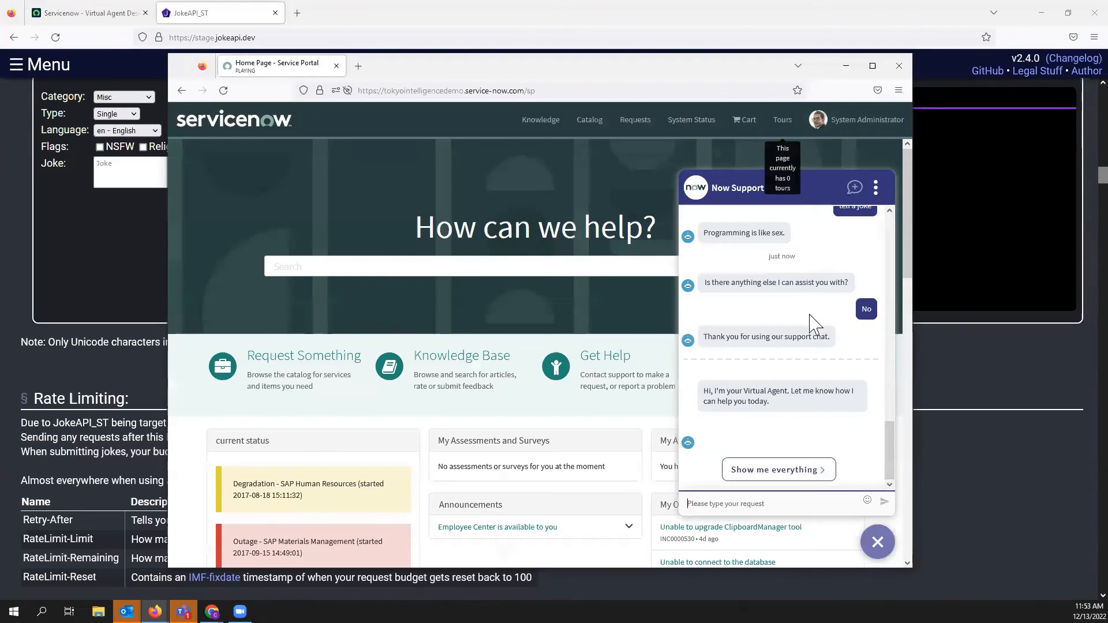
left_click(872, 67)
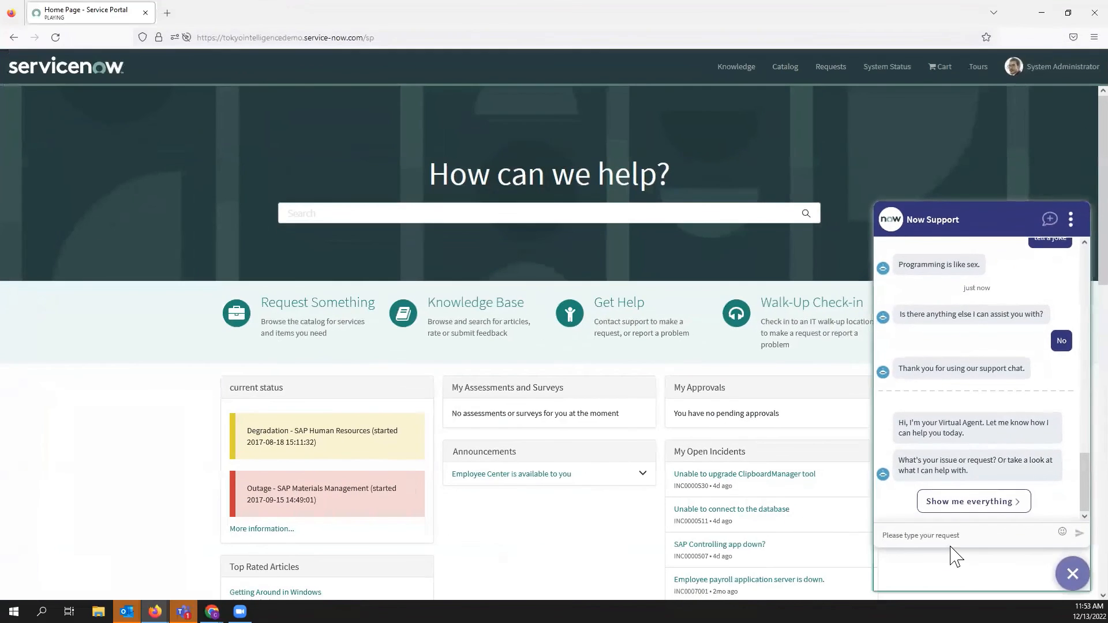
Test the edited topic by sending "tell a joke" in the Now Support chat
left_click(952, 537)
type("tell a")
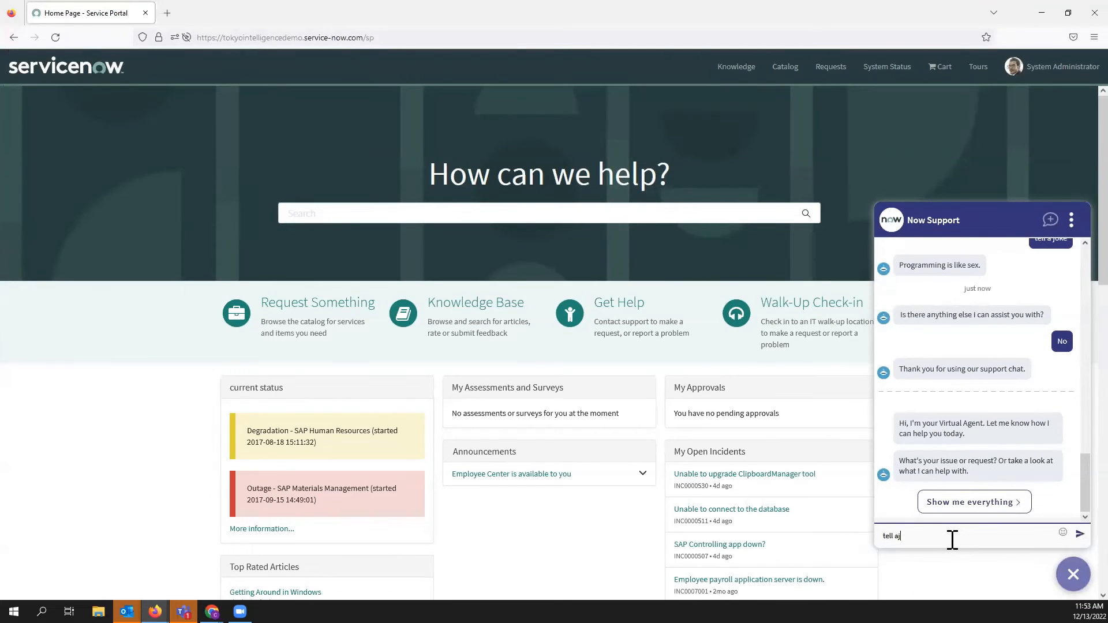
type(" joke")
key("Return")
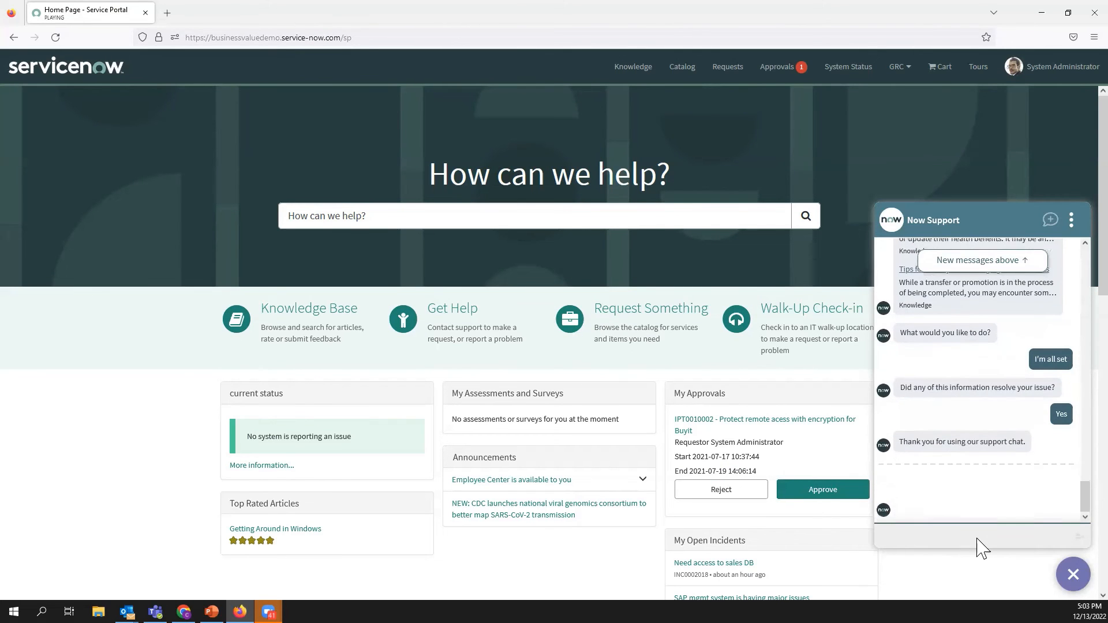
Send "tell a joke" to the Virtual Agent on the businessvaluedemo Service Portal
type("tell a joke")
key("Return")
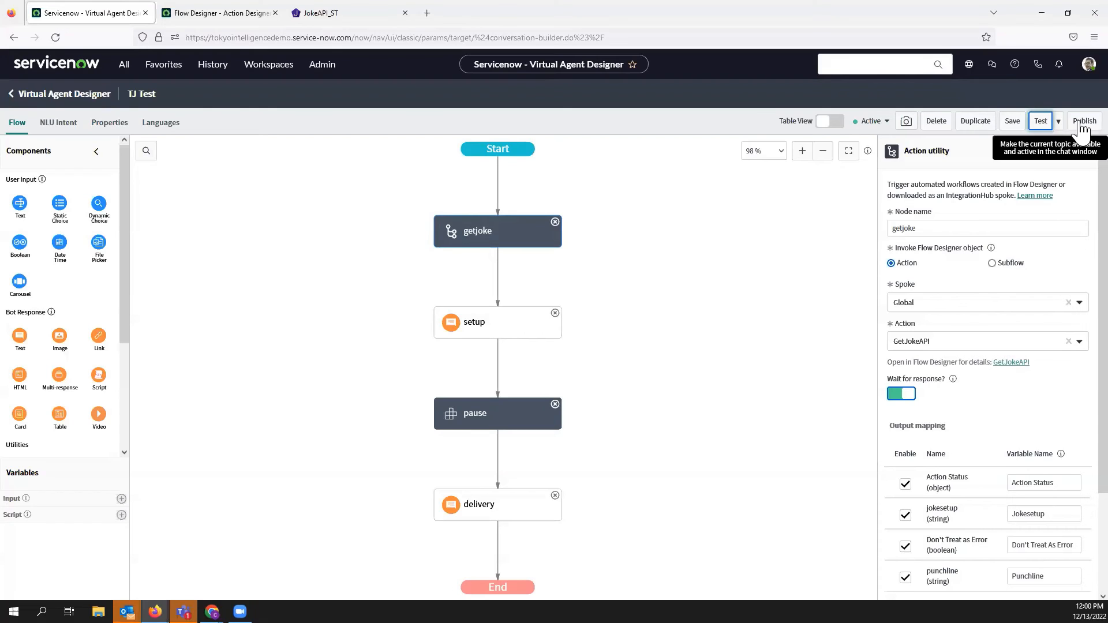
Publish the TJ Test topic that uses the GetJokeAPI action in its getjoke node
left_click(1083, 120)
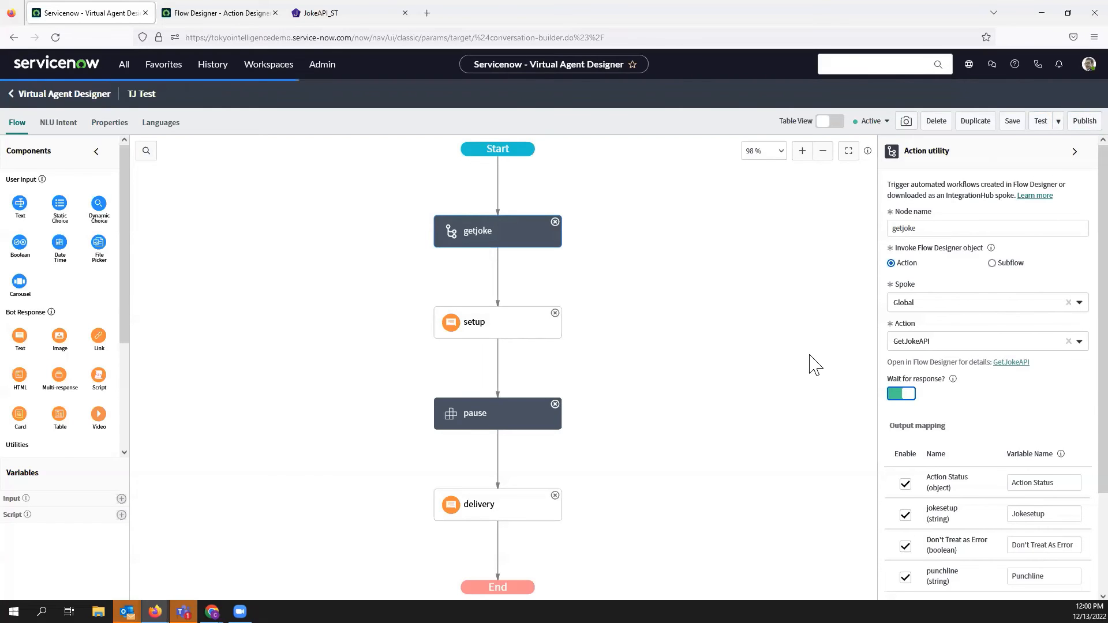